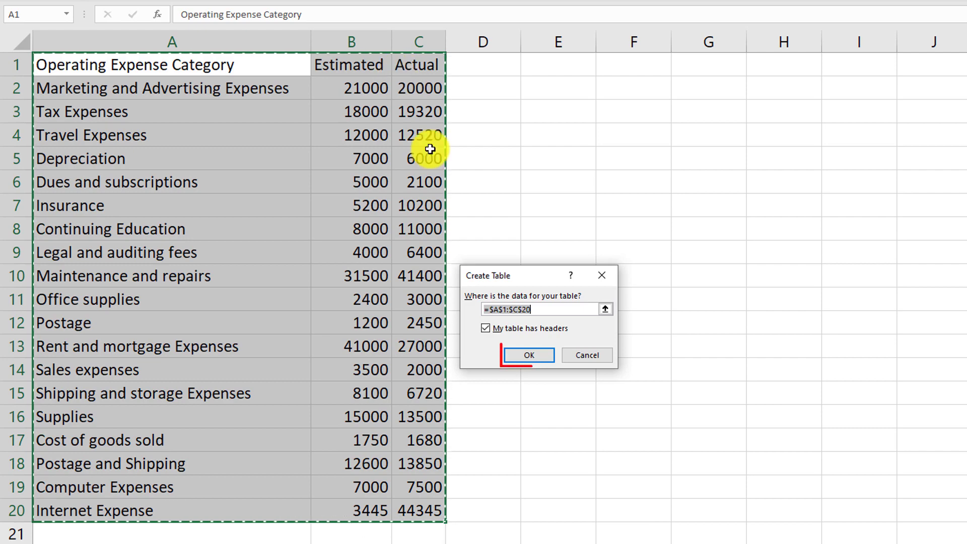
Undo the first table, then convert A1:C20 into a table with headers again.
{"action": "left_click", "coordinate": [530, 355]}
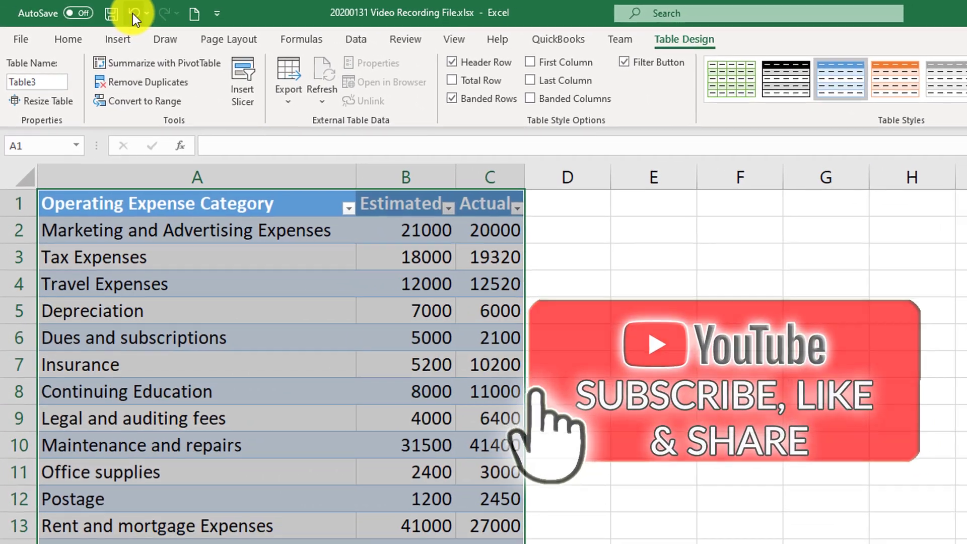
{"action": "left_click", "coordinate": [136, 14]}
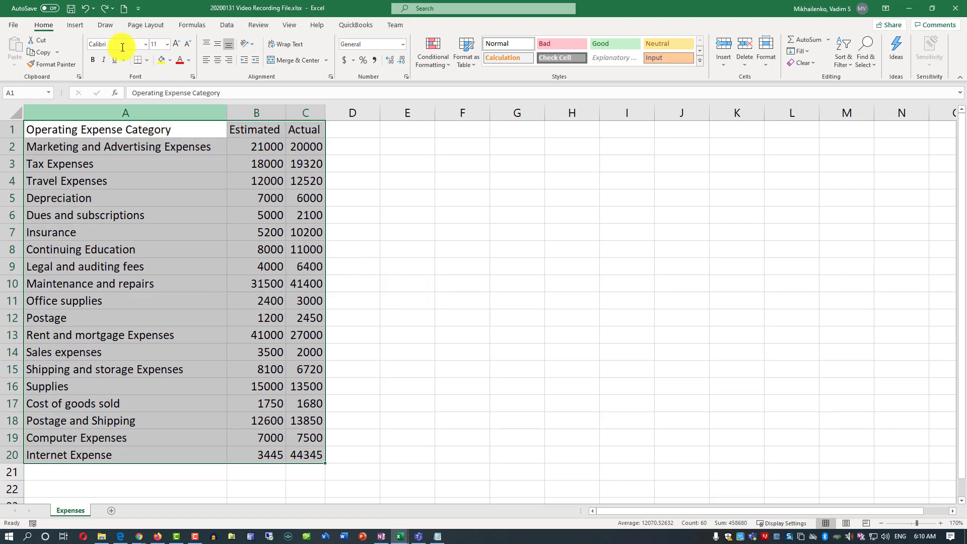
{"action": "key", "text": "ctrl+t"}
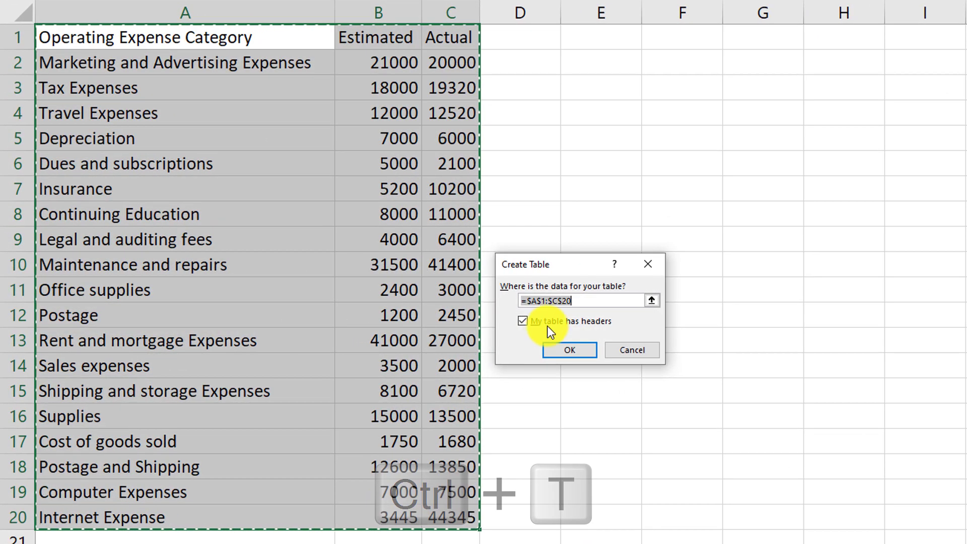
{"action": "left_click", "coordinate": [568, 355]}
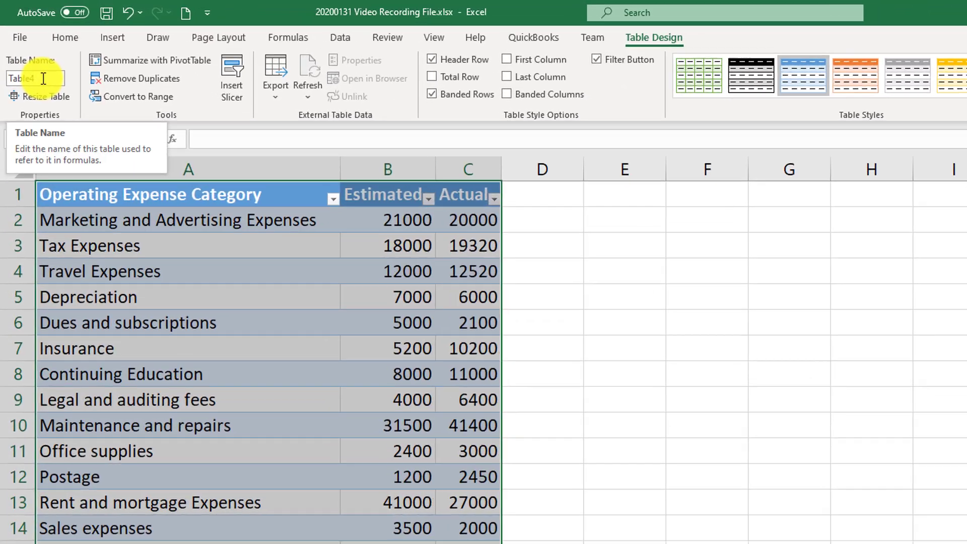
Rename the expense table from Table4 to OperatingExpense.
{"action": "left_click", "coordinate": [43, 78]}
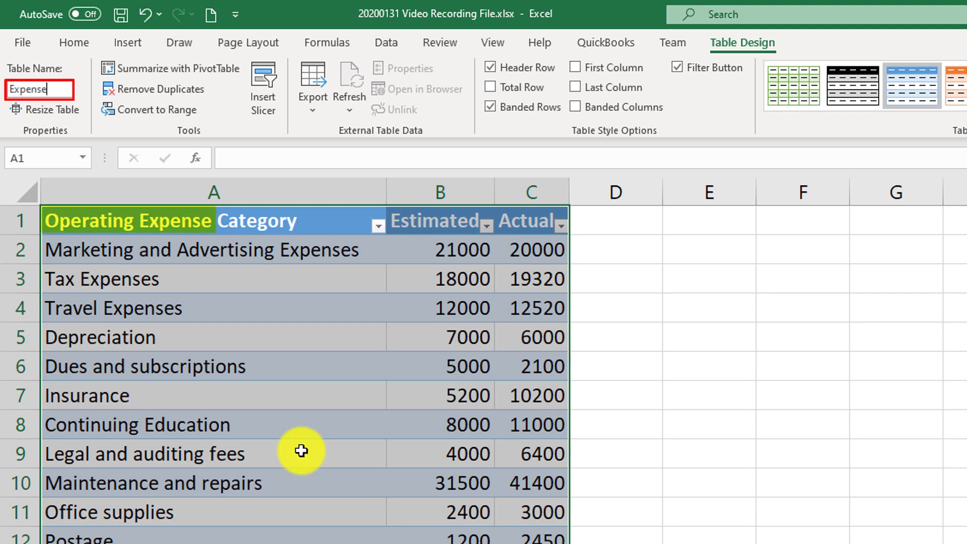
{"action": "left_click", "coordinate": [11, 96]}
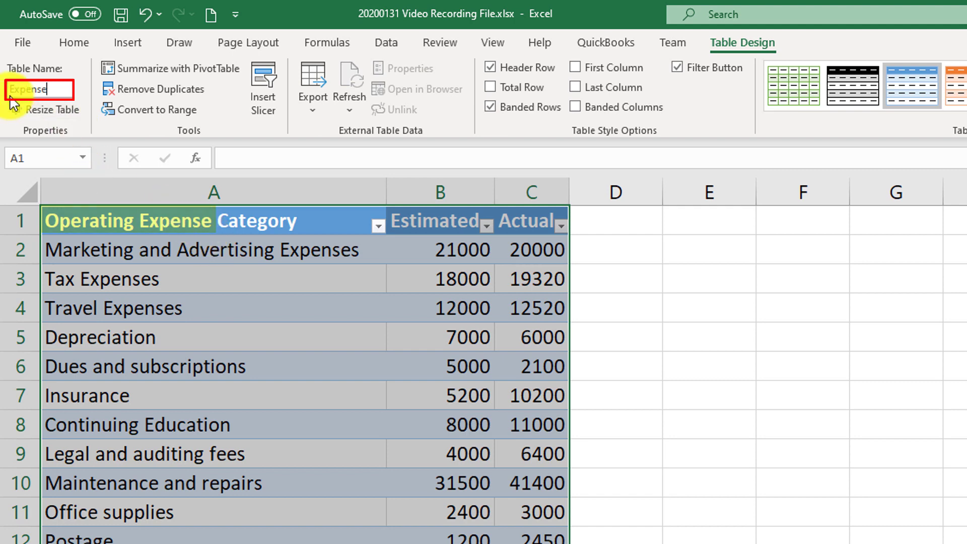
{"action": "left_click", "coordinate": [12, 90]}
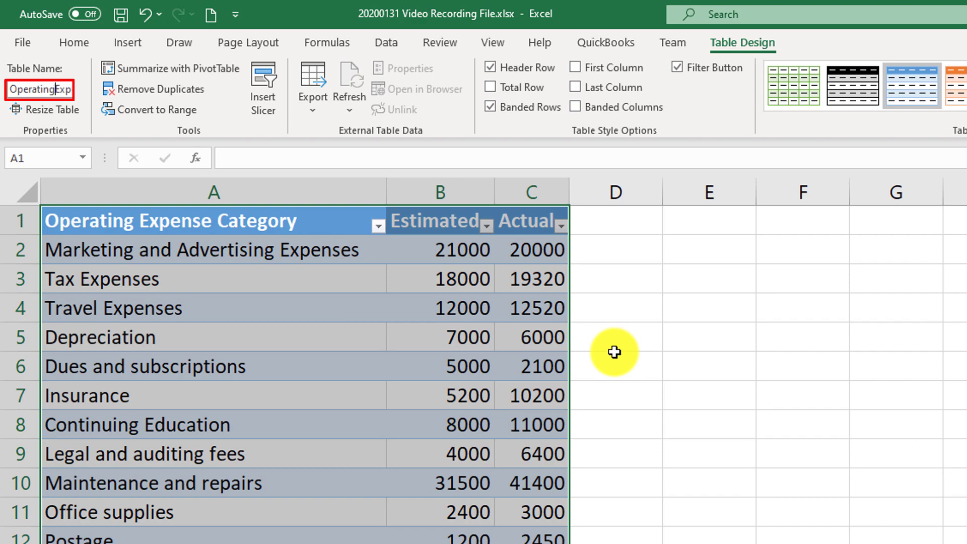
{"action": "type", "text": "Operating"}
{"action": "key", "text": "Return"}
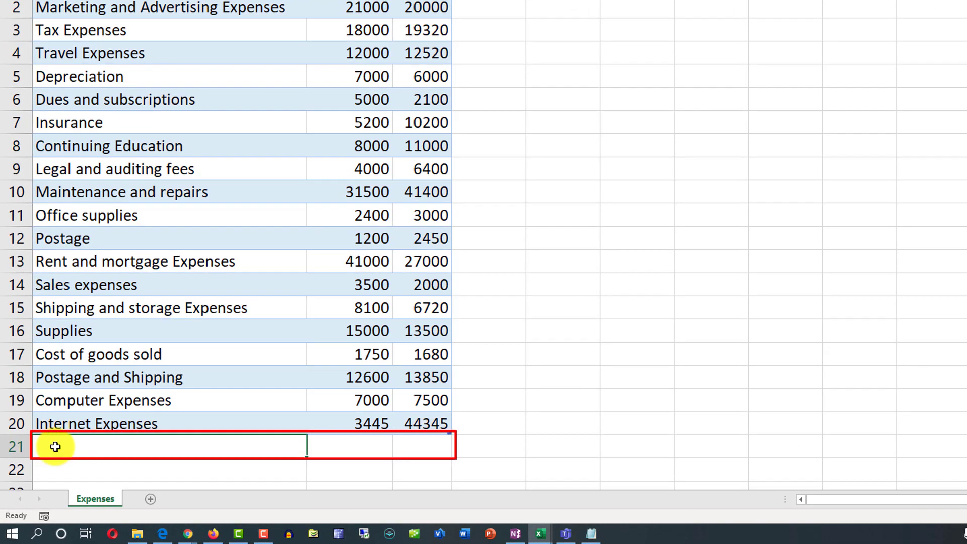
Finish the Financial fees row with an Actual amount of 323.
{"action": "type", "text": "323"}
{"action": "key", "text": "Return"}
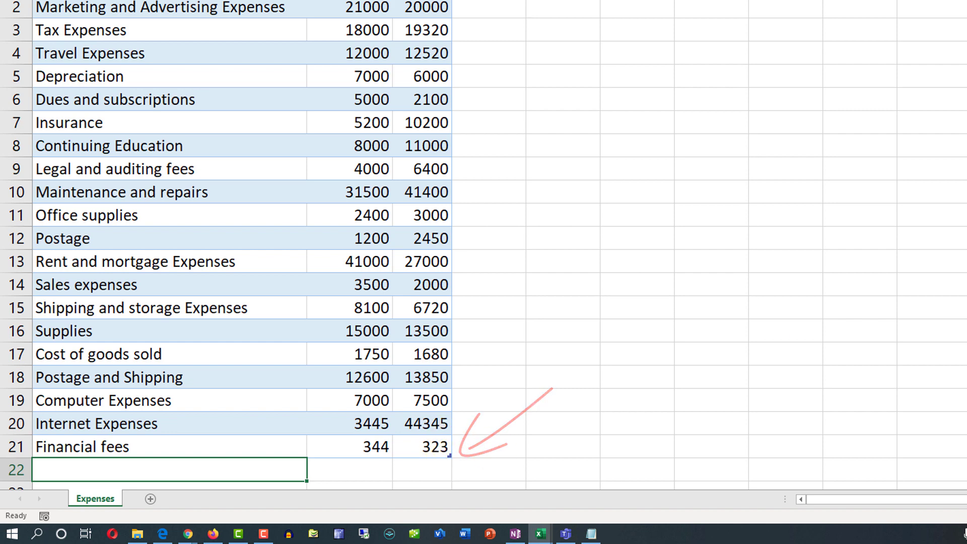
{"action": "key", "text": "Escape"}
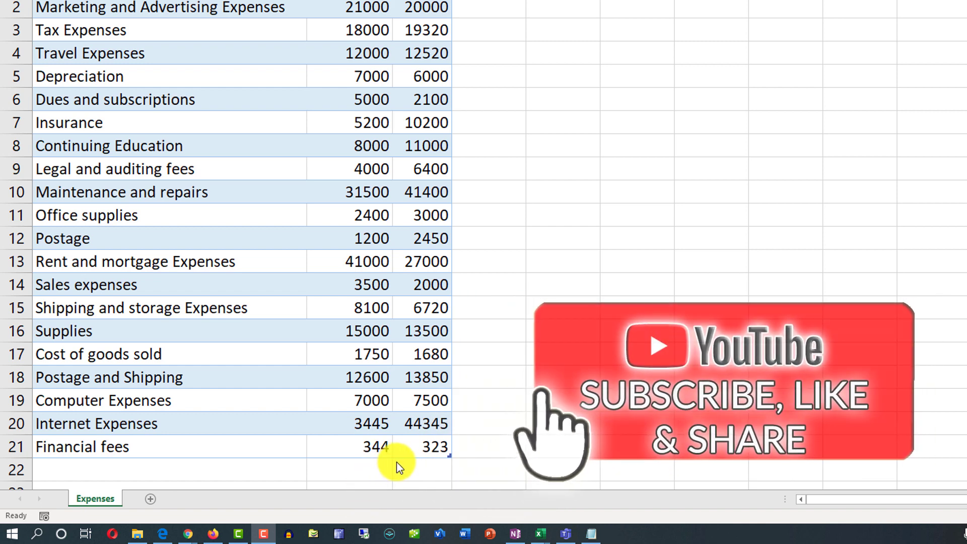
{"action": "left_click", "coordinate": [434, 448]}
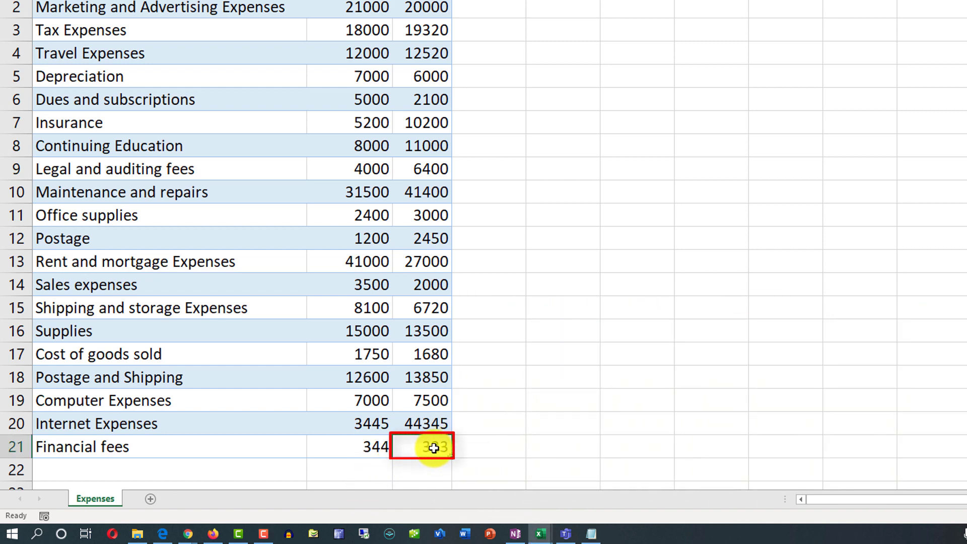
Add a Subscription fees row with 256 estimated and 230 actual.
{"action": "key", "text": "Tab"}
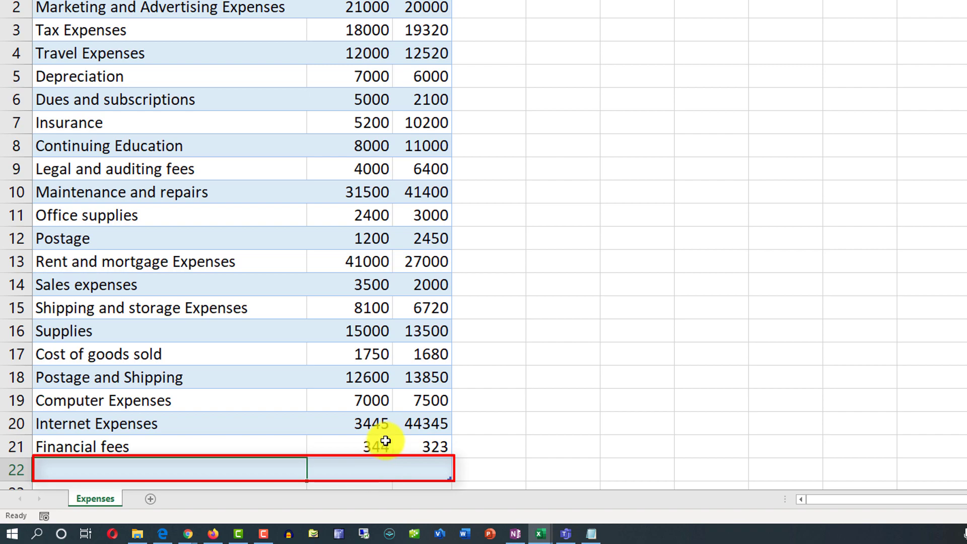
{"action": "type", "text": "Subscription fees"}
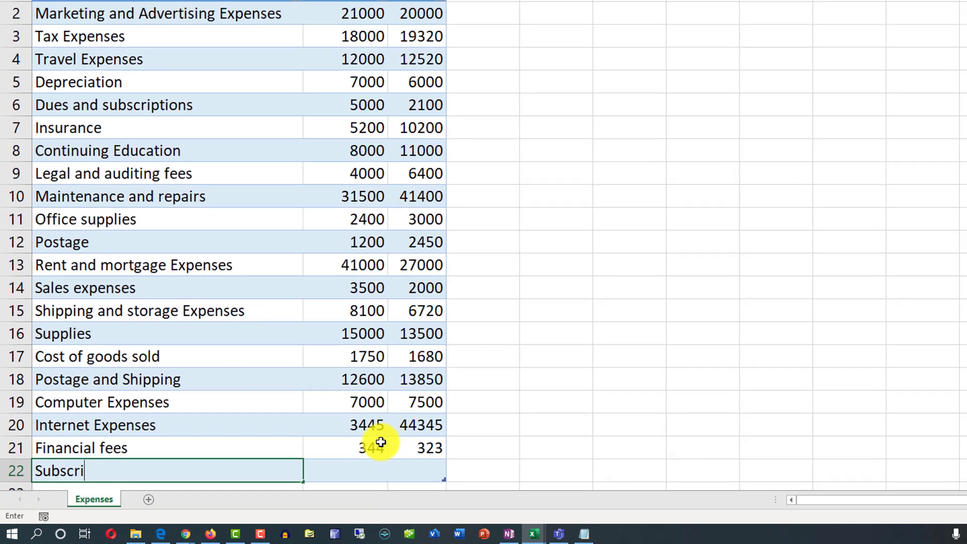
{"action": "key", "text": "Tab"}
{"action": "type", "text": "256"}
{"action": "key", "text": "Tab"}
{"action": "type", "text": "230"}
{"action": "key", "text": "Tab"}
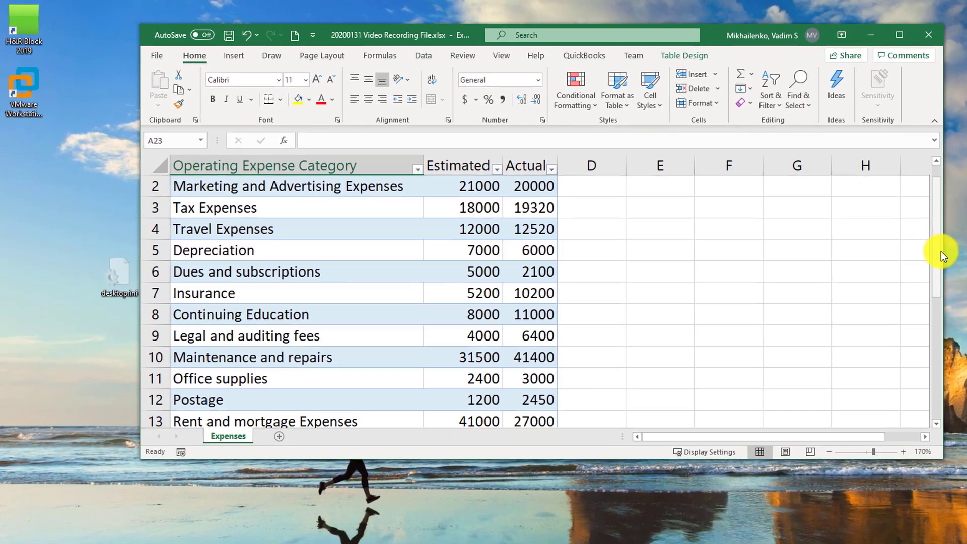
{"action": "scroll", "coordinate": [866, 218], "scroll_direction": "down", "scroll_amount": 1}
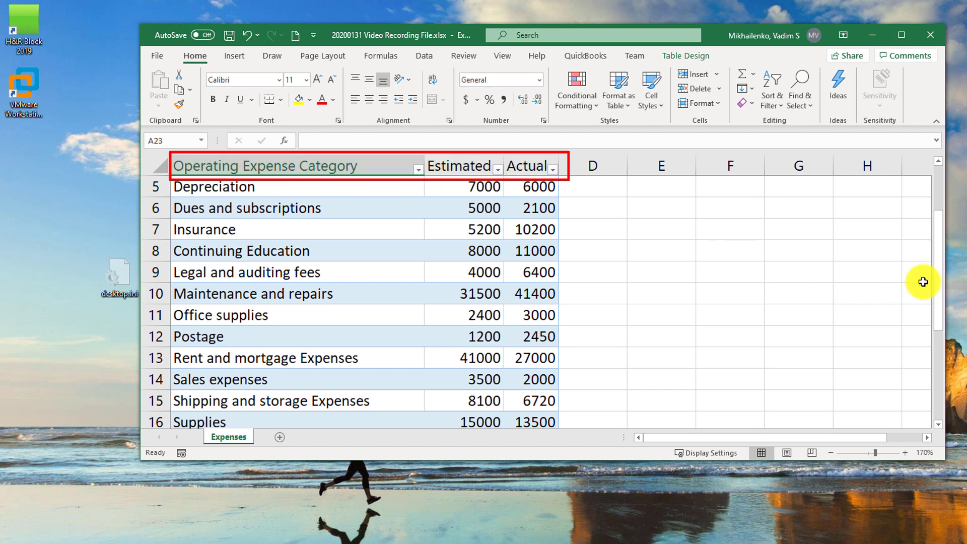
{"action": "left_click_drag", "start_coordinate": [940, 283], "coordinate": [944, 227]}
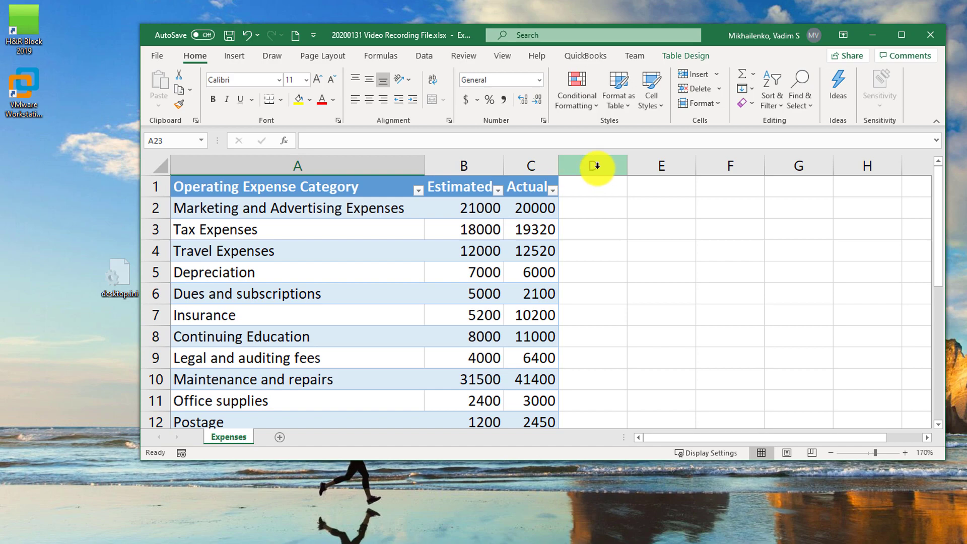
{"action": "scroll", "coordinate": [935, 242], "scroll_direction": "down", "scroll_amount": 1}
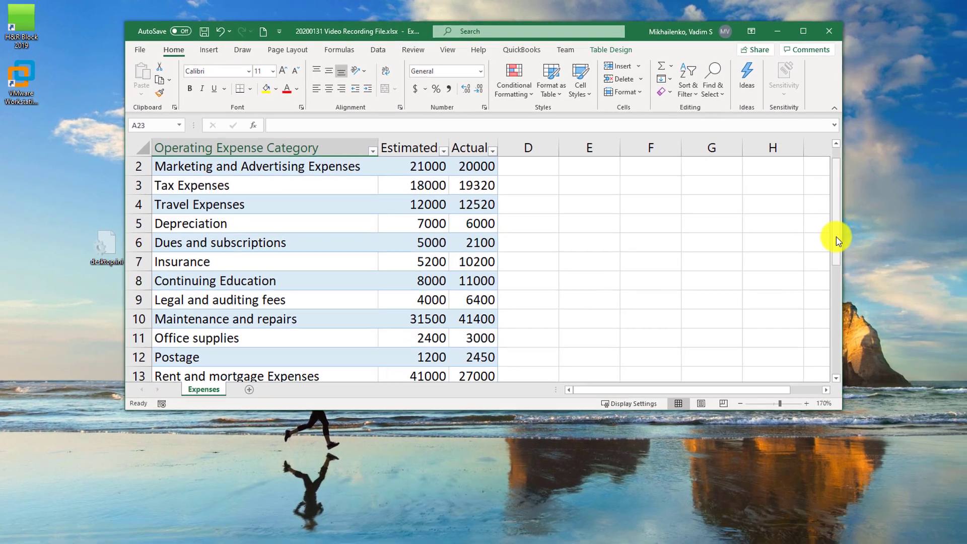
{"action": "left_click_drag", "start_coordinate": [873, 250], "coordinate": [876, 344]}
{"action": "left_click_drag", "start_coordinate": [758, 298], "coordinate": [754, 316]}
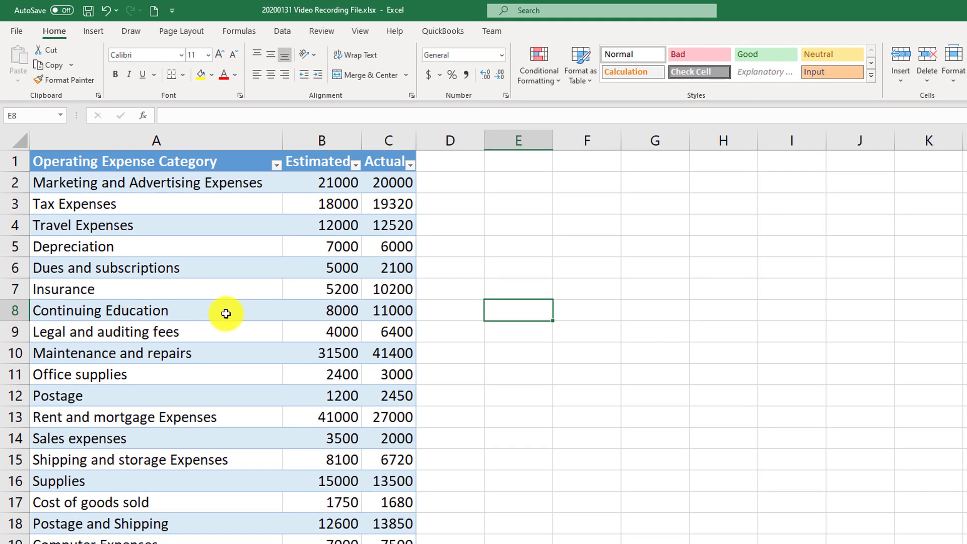
Turn the expense table's header row off and back on.
{"action": "left_click", "coordinate": [206, 268]}
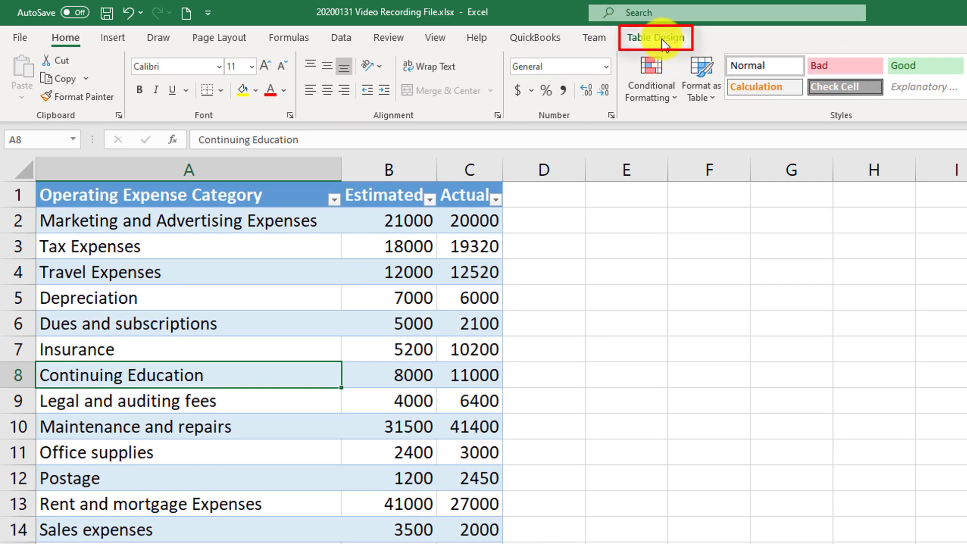
{"action": "left_click", "coordinate": [662, 42]}
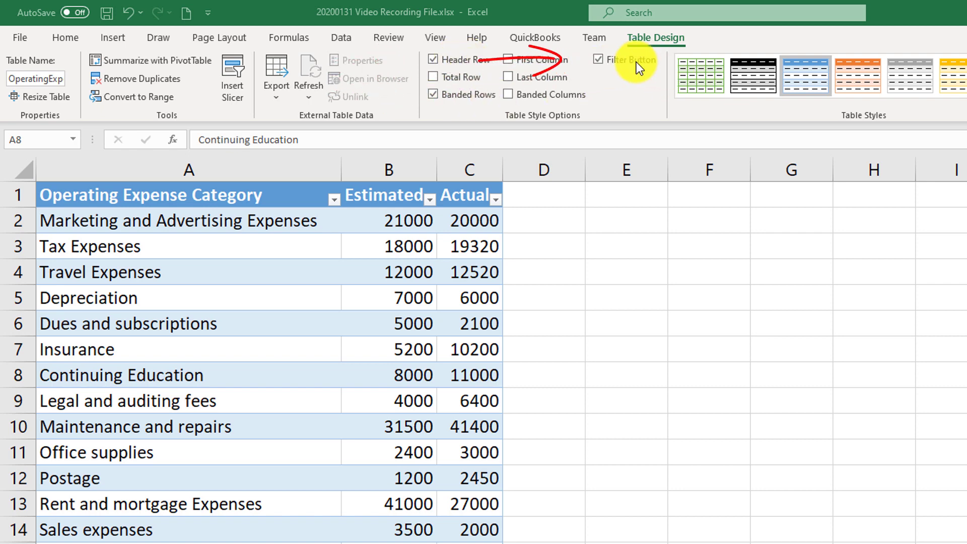
{"action": "left_click", "coordinate": [432, 59]}
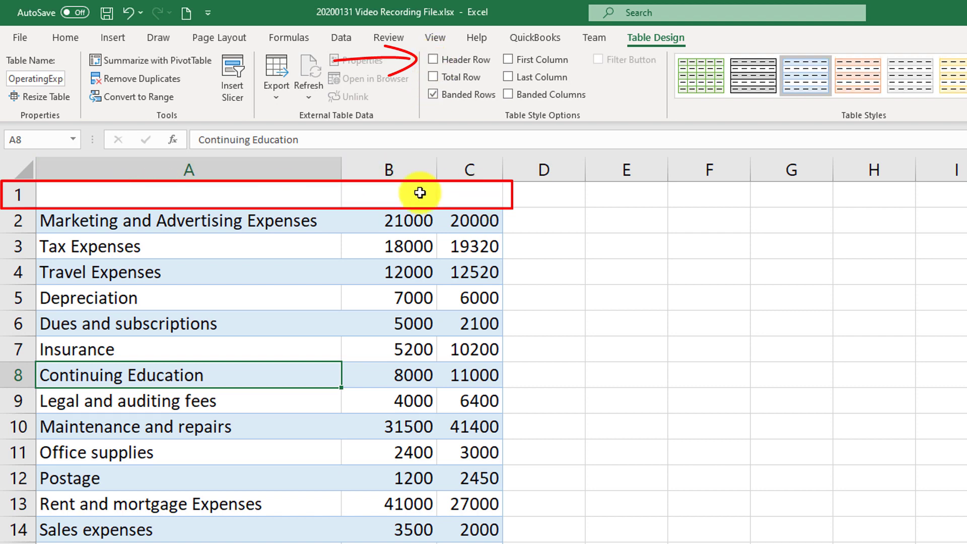
{"action": "left_click", "coordinate": [434, 60]}
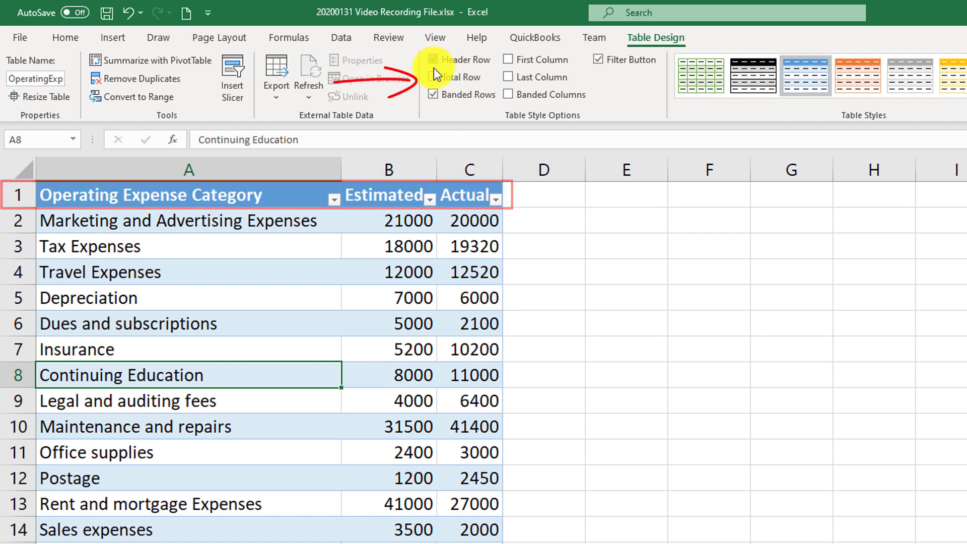
Toggle banded rows off and on, enable filter buttons, and check the Actual filter.
{"action": "left_click", "coordinate": [436, 95]}
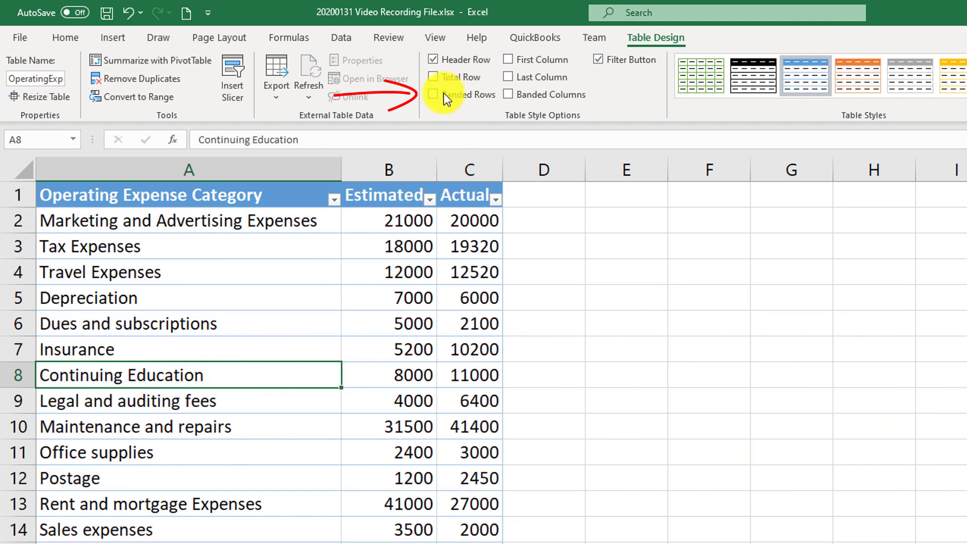
{"action": "left_click", "coordinate": [433, 95]}
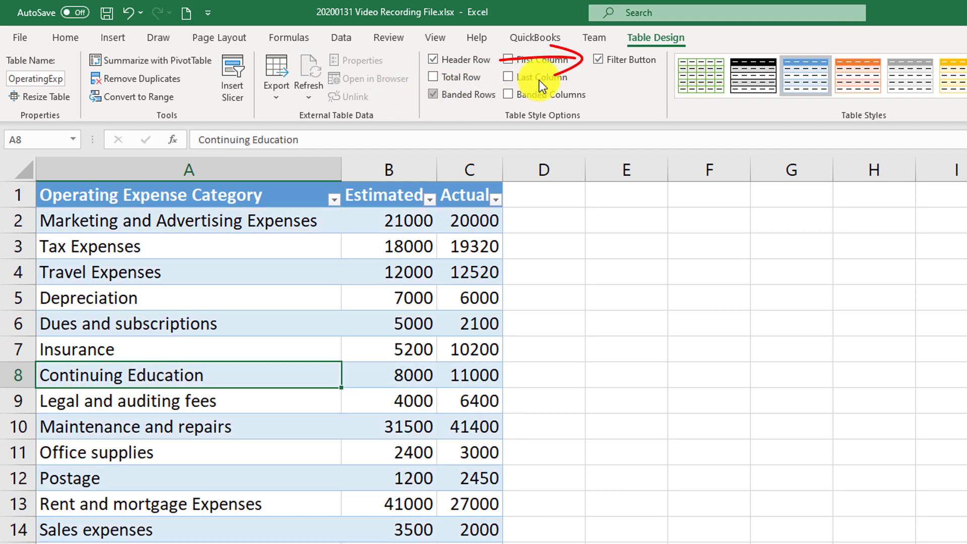
{"action": "left_click", "coordinate": [599, 59]}
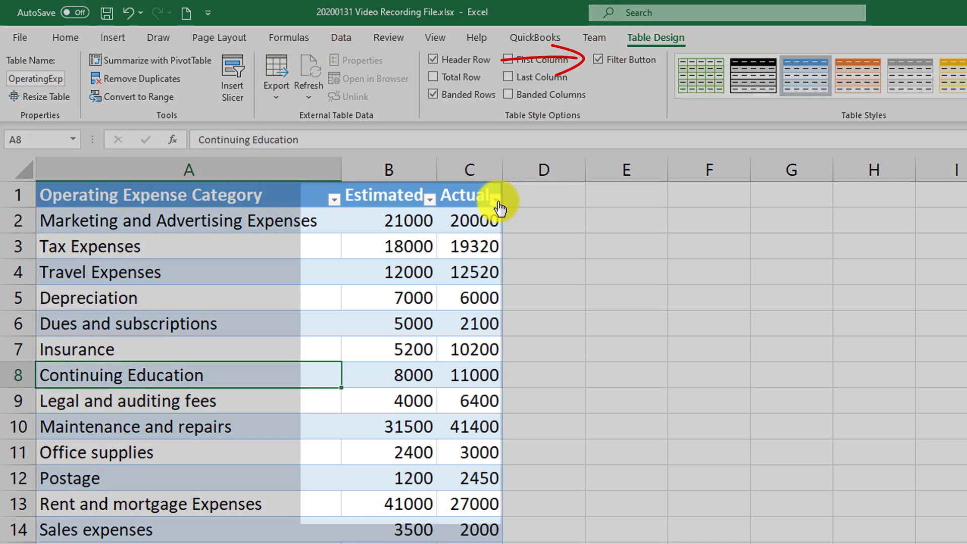
{"action": "left_click", "coordinate": [497, 201]}
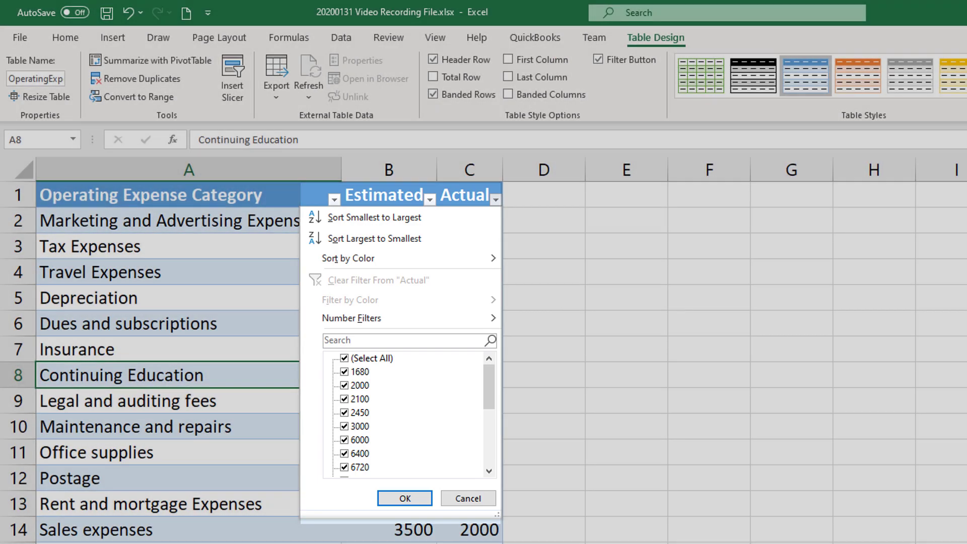
{"action": "key", "text": "Escape"}
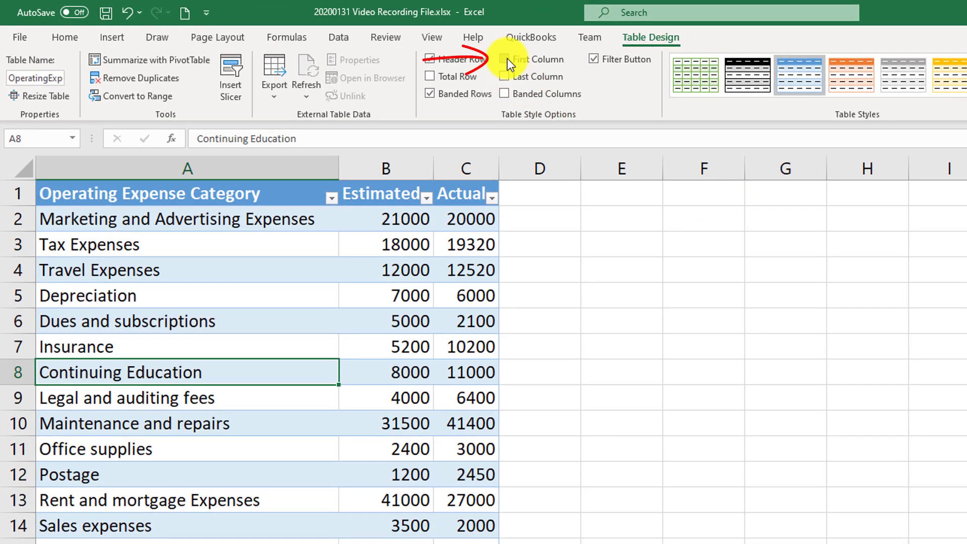
Try bold First Column and Last Column emphasis, then remove both.
{"action": "left_click", "coordinate": [504, 58]}
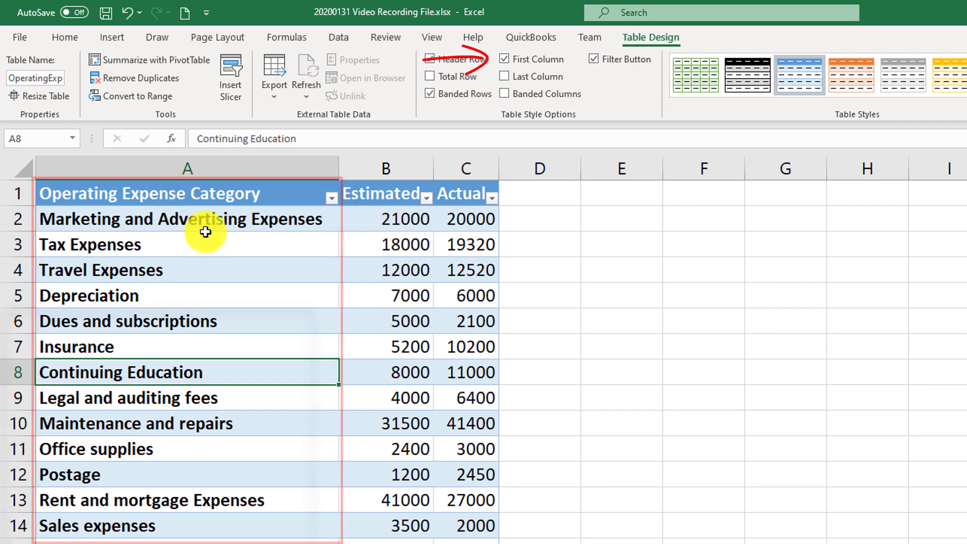
{"action": "left_click", "coordinate": [504, 58]}
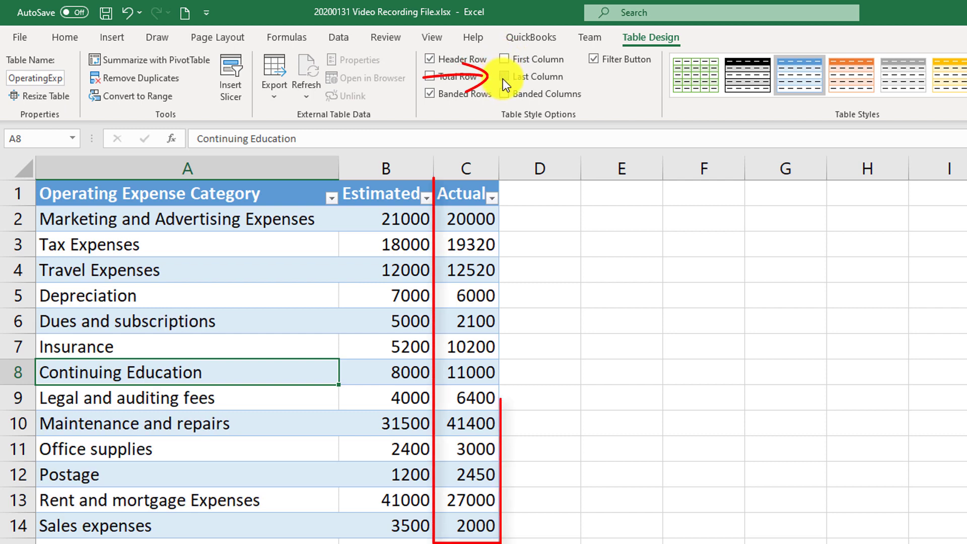
{"action": "left_click", "coordinate": [503, 76]}
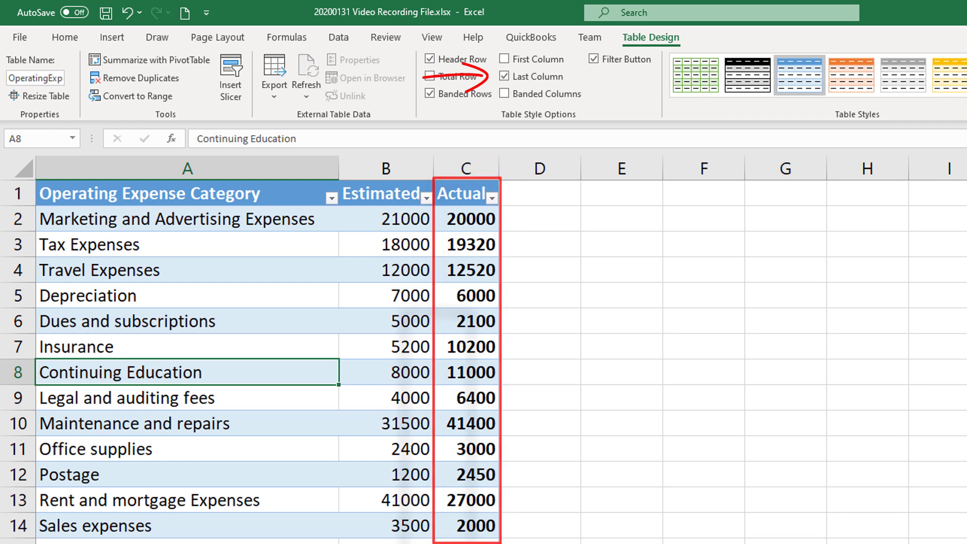
{"action": "left_click", "coordinate": [501, 76]}
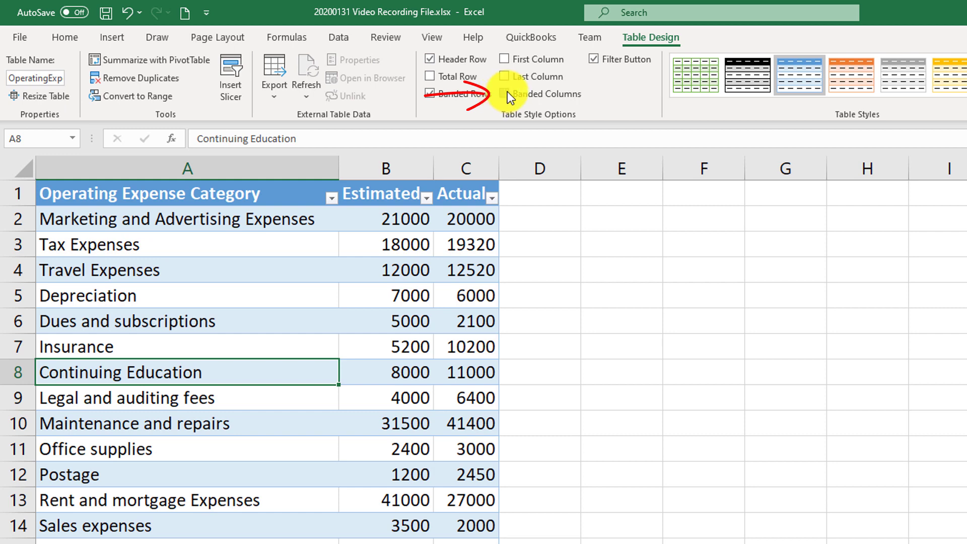
Switch to banded columns instead of banded rows and add a total row.
{"action": "left_click", "coordinate": [505, 94]}
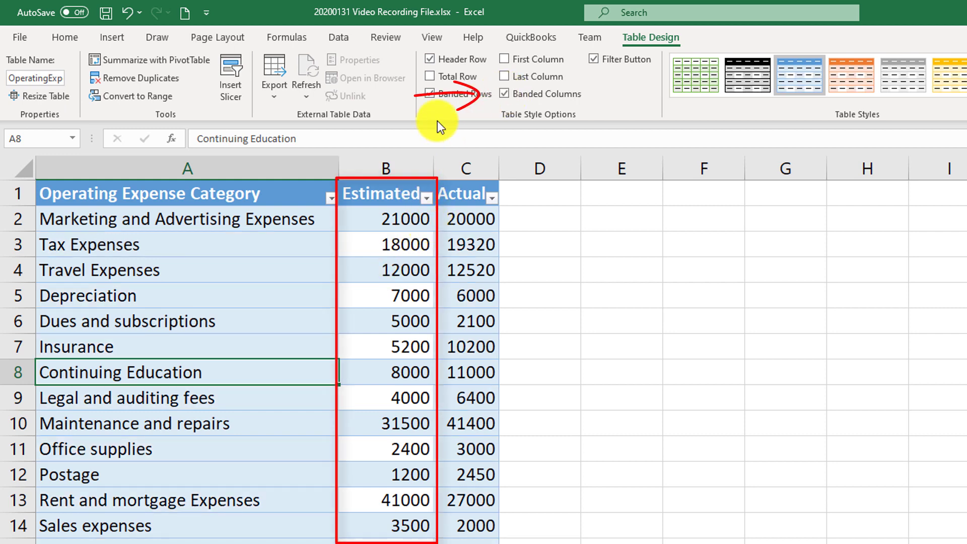
{"action": "left_click", "coordinate": [431, 95]}
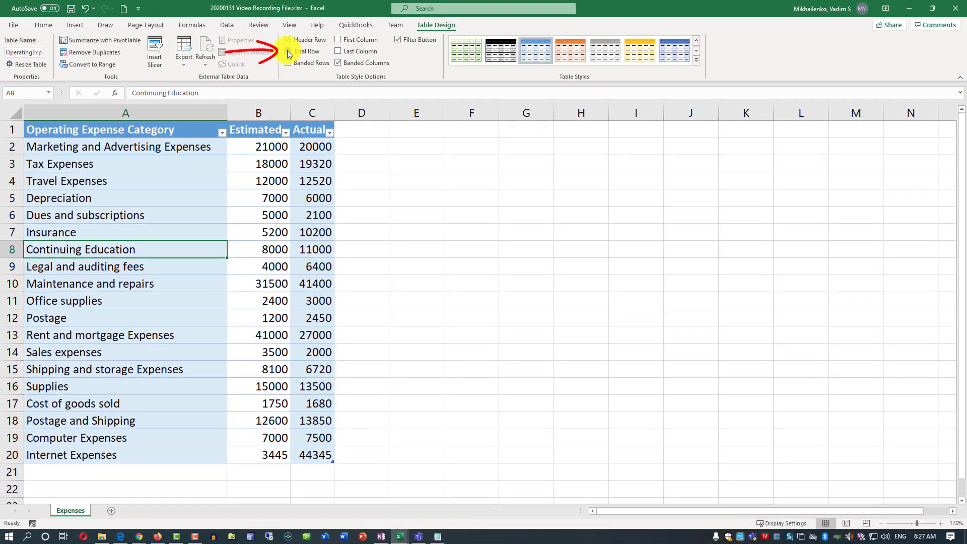
{"action": "left_click", "coordinate": [365, 68]}
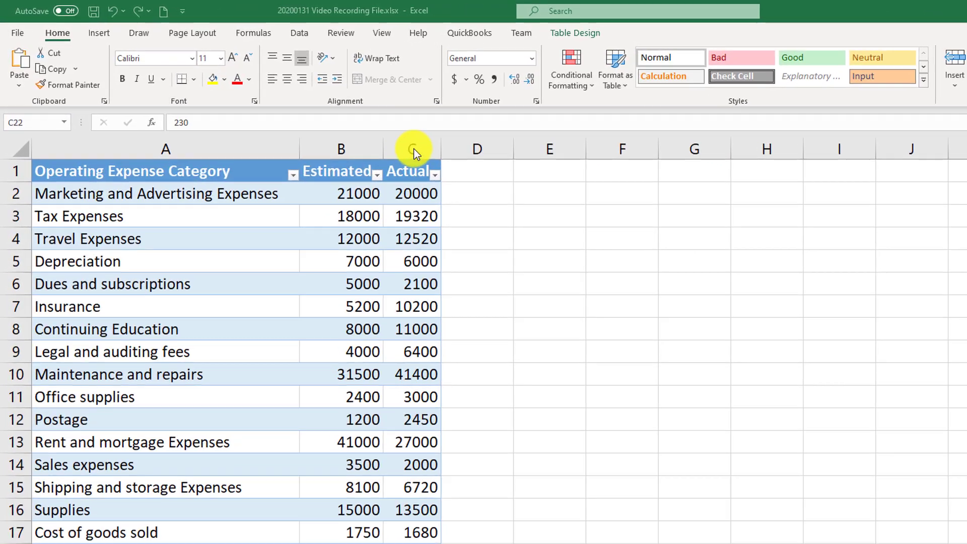
Select the Actual column and review the Data Validation Settings, Input Message and Error Alert tabs.
{"action": "left_click", "coordinate": [418, 147]}
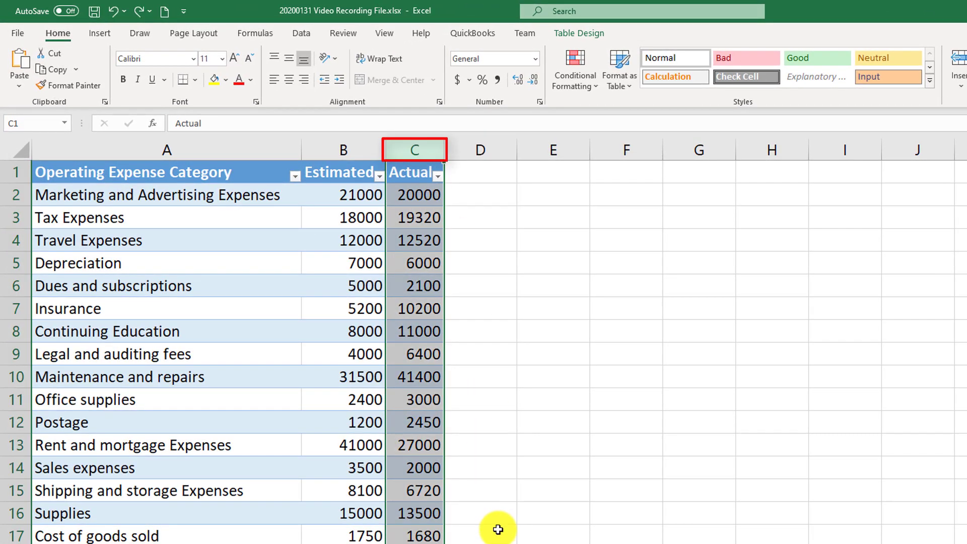
{"action": "scroll", "coordinate": [499, 523], "scroll_direction": "down", "scroll_amount": 1}
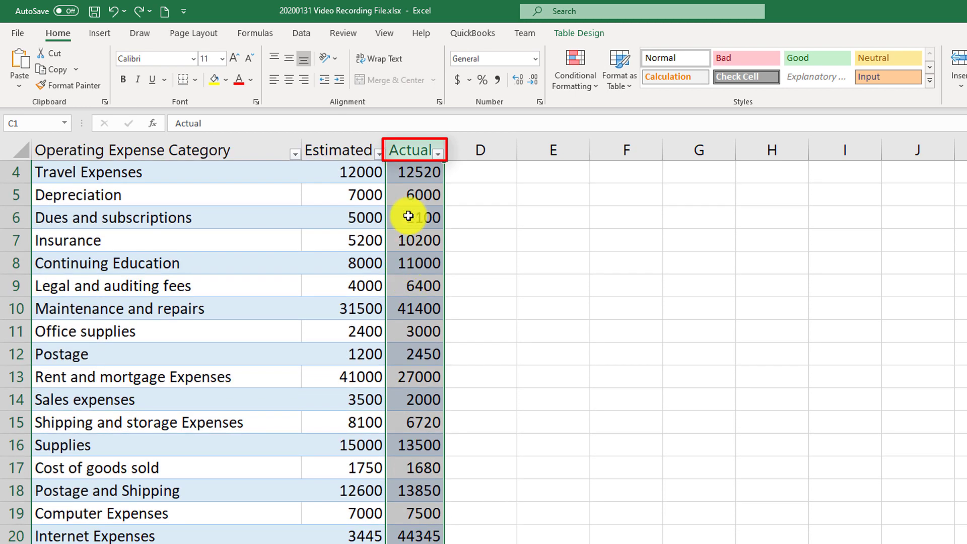
{"action": "left_click", "coordinate": [306, 34]}
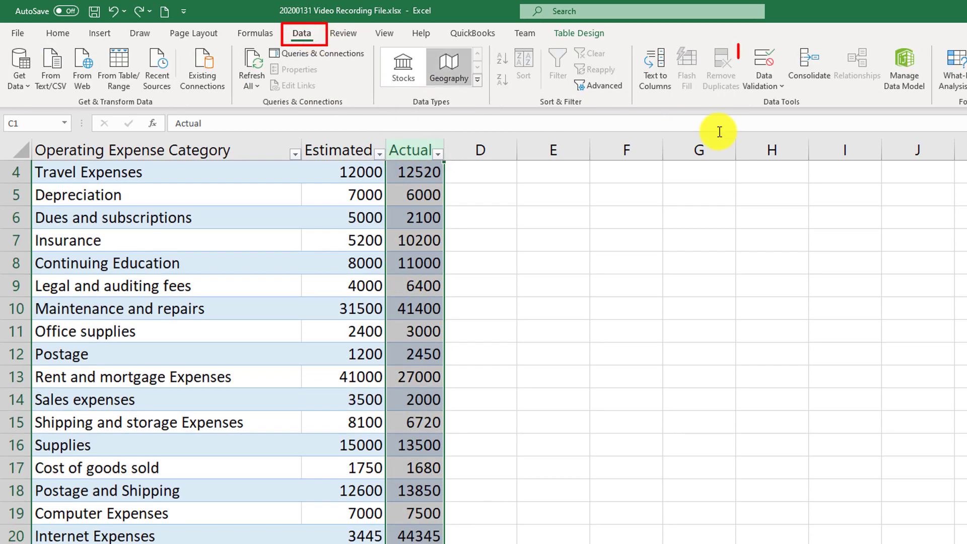
{"action": "left_click", "coordinate": [764, 75]}
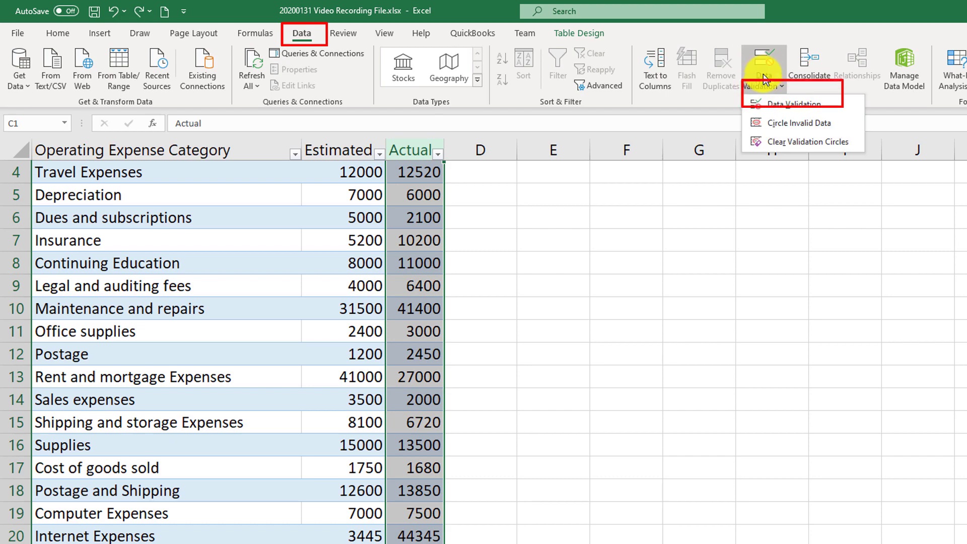
{"action": "left_click", "coordinate": [783, 108]}
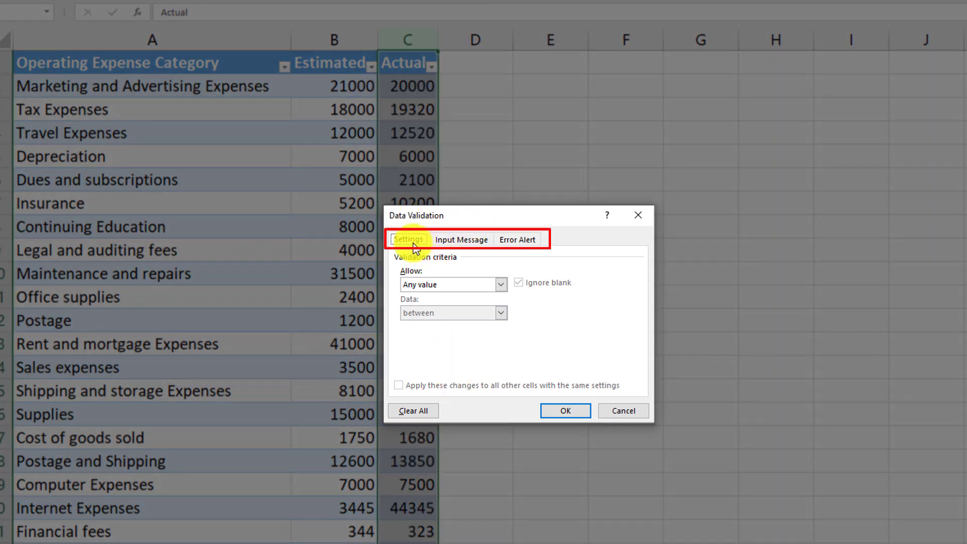
{"action": "left_click", "coordinate": [500, 285]}
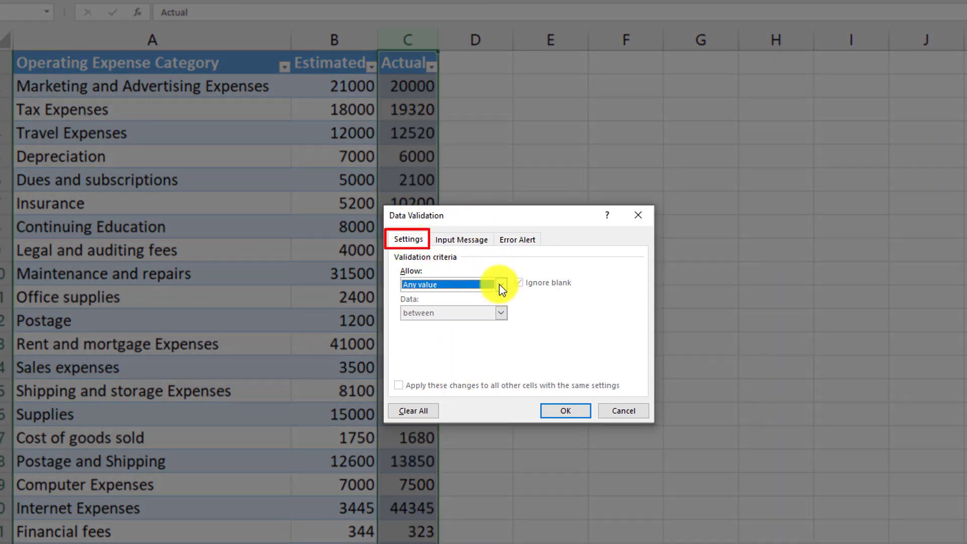
{"action": "left_click", "coordinate": [465, 241]}
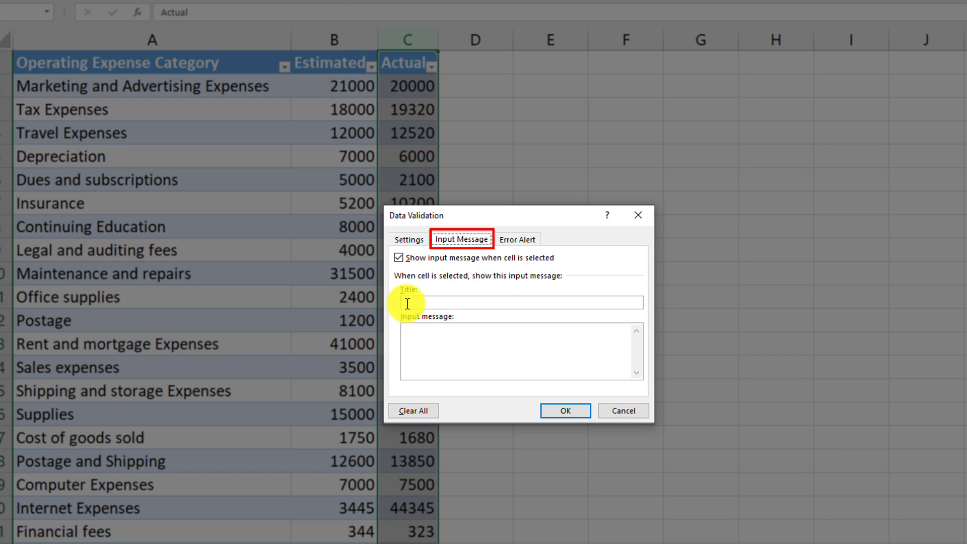
{"action": "left_click", "coordinate": [518, 239]}
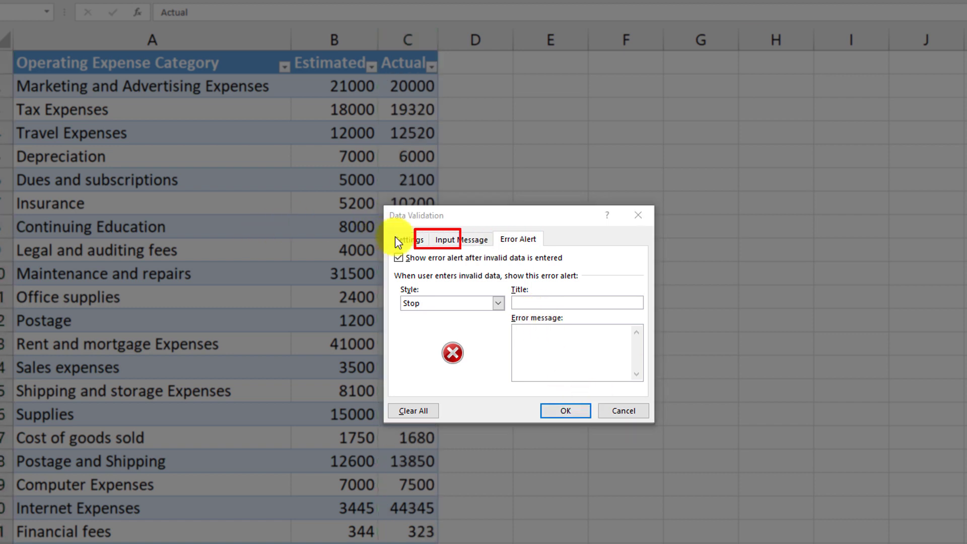
{"action": "left_click", "coordinate": [410, 241]}
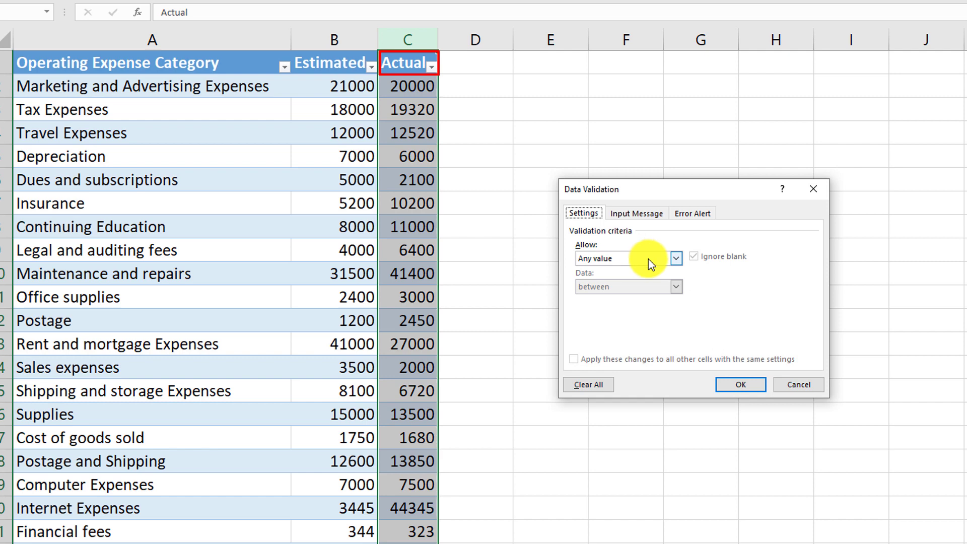
Allow only whole numbers between 0 and 1000000 in the Actual column.
{"action": "left_click", "coordinate": [674, 258]}
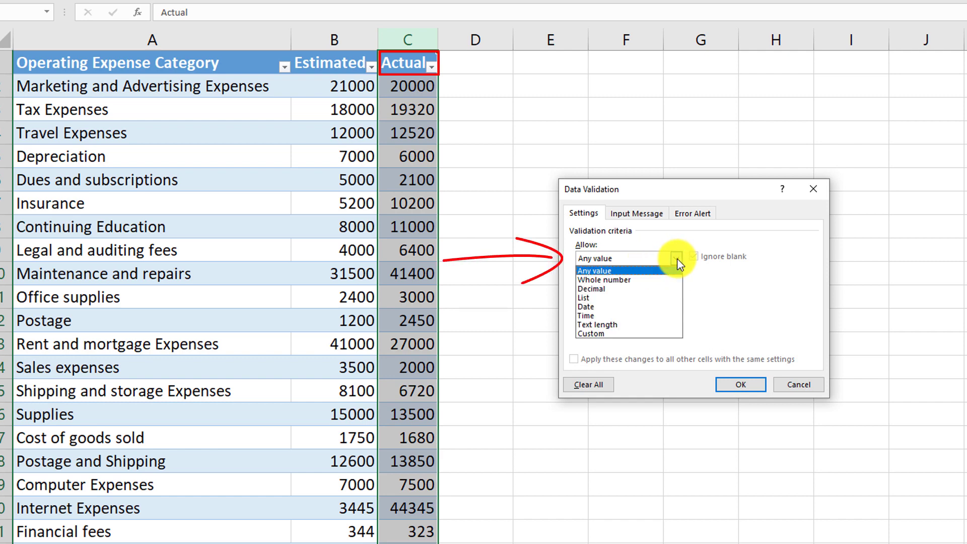
{"action": "left_click", "coordinate": [636, 279]}
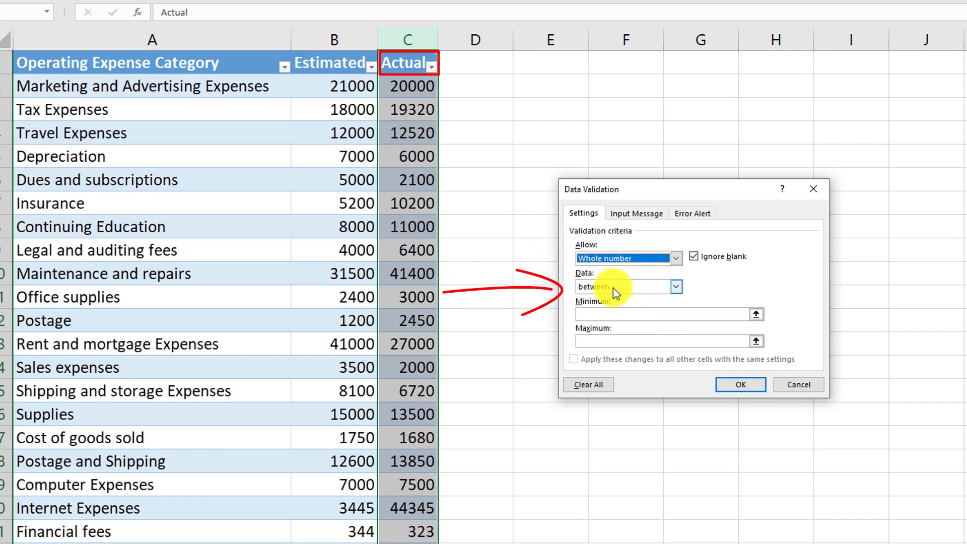
{"action": "left_click", "coordinate": [585, 313]}
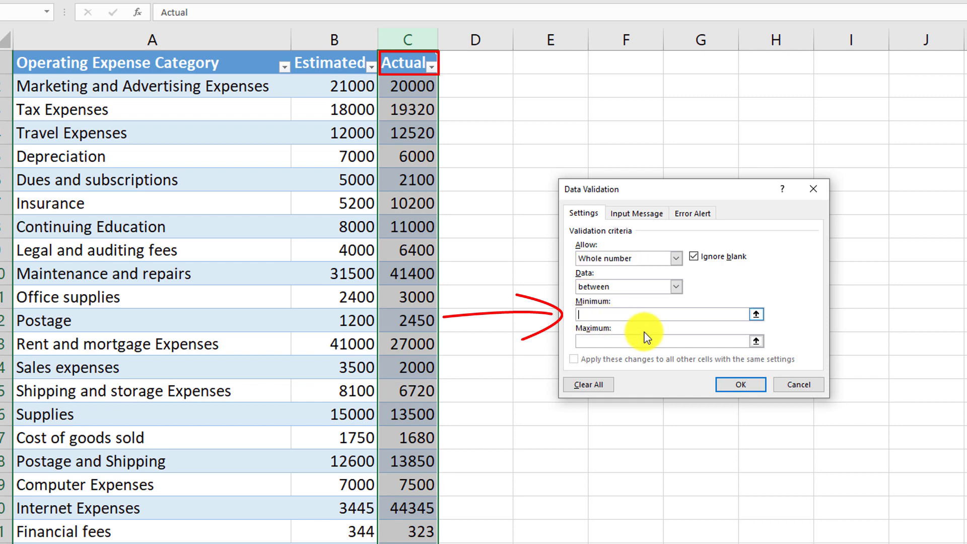
{"action": "type", "text": "0"}
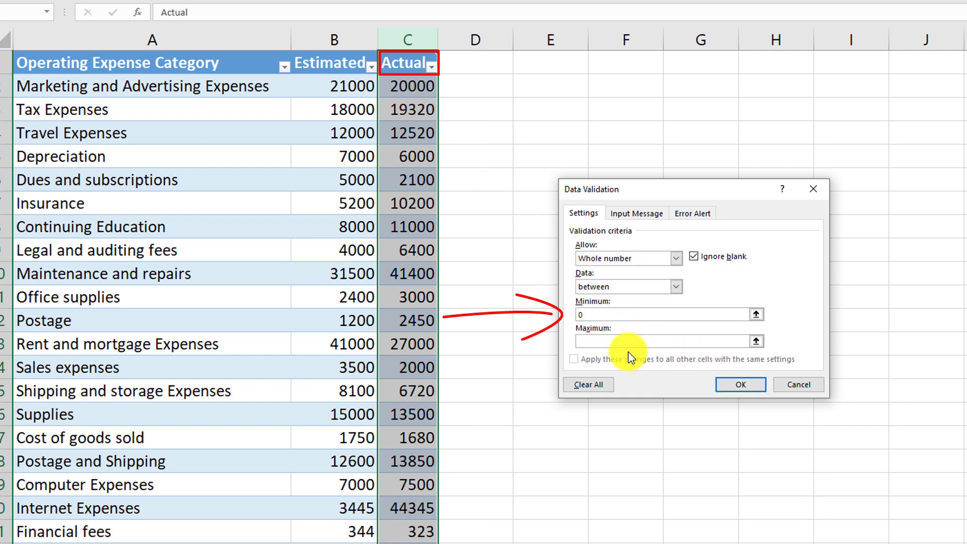
{"action": "left_click", "coordinate": [595, 342]}
{"action": "type", "text": "1000000"}
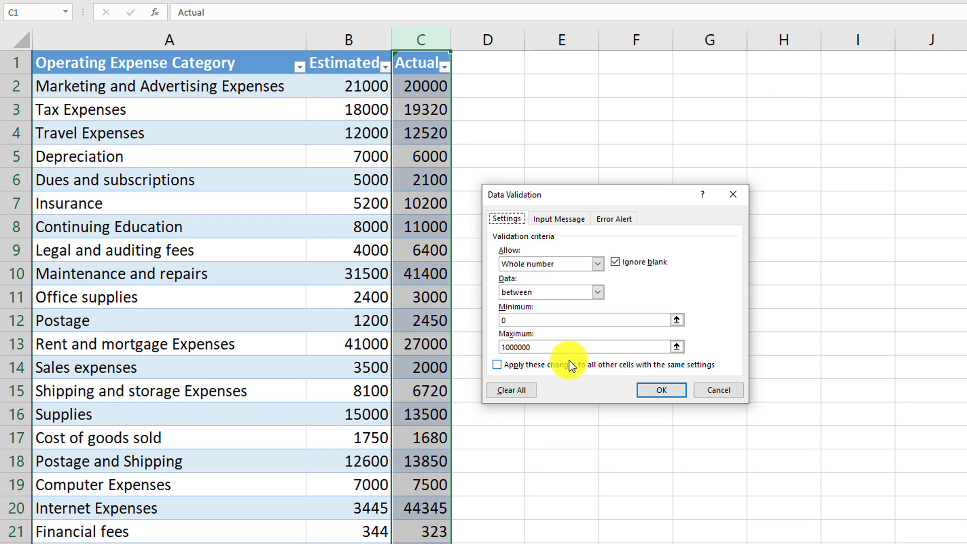
{"action": "left_click", "coordinate": [573, 224]}
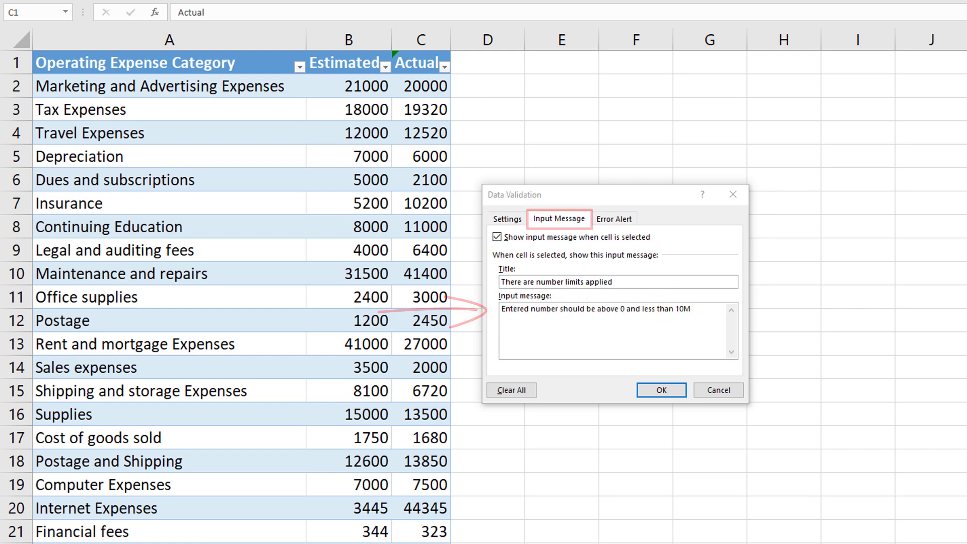
Set the validation's error alert style to Stop.
{"action": "left_click_drag", "start_coordinate": [655, 192], "coordinate": [647, 186]}
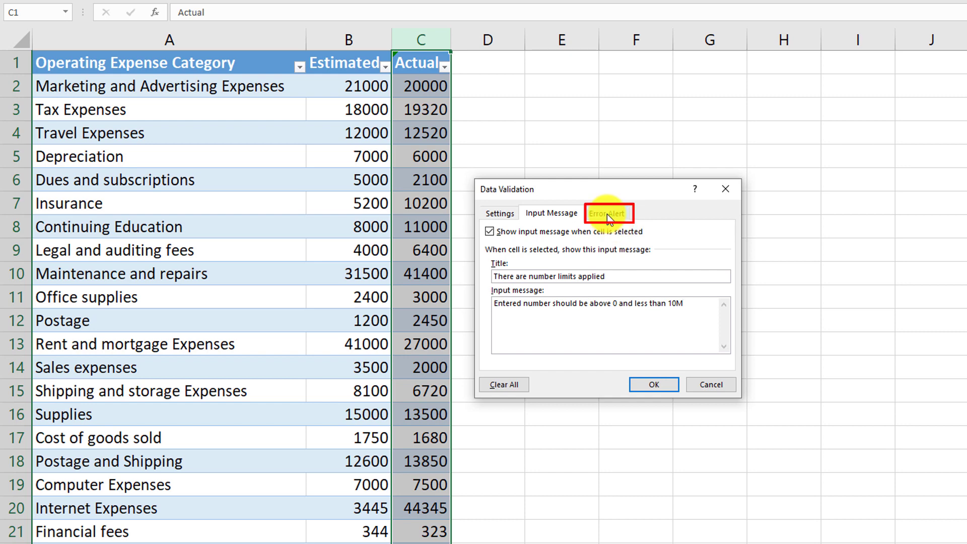
{"action": "left_click", "coordinate": [614, 218]}
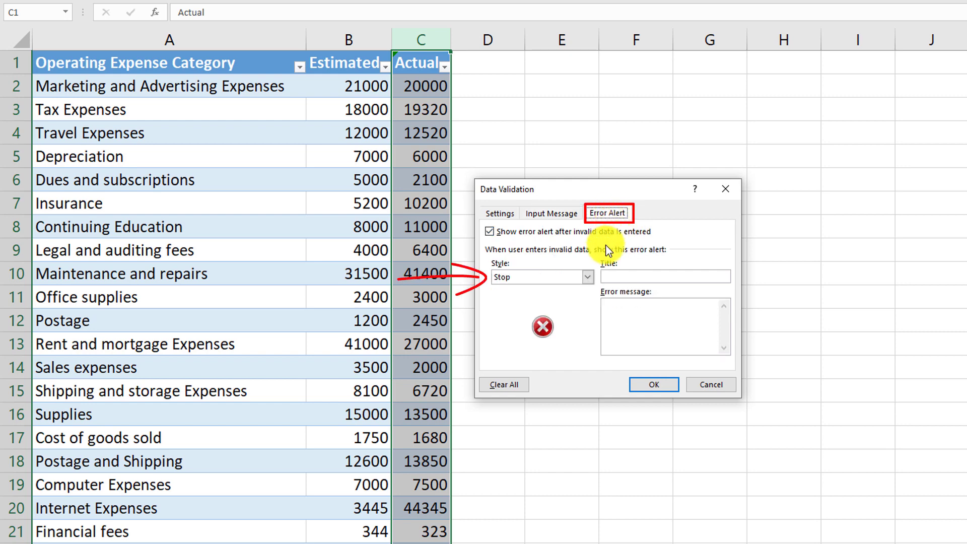
{"action": "left_click", "coordinate": [587, 278]}
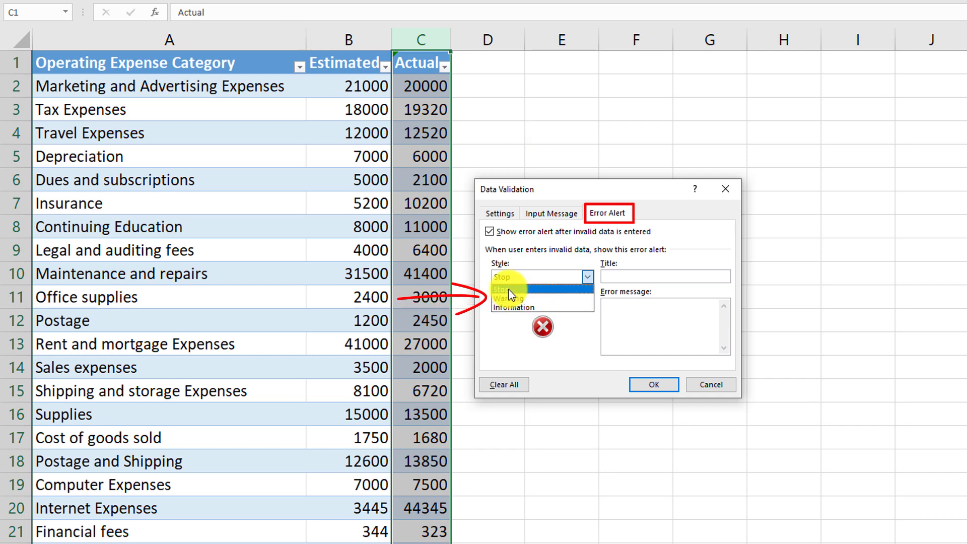
{"action": "left_click", "coordinate": [507, 289]}
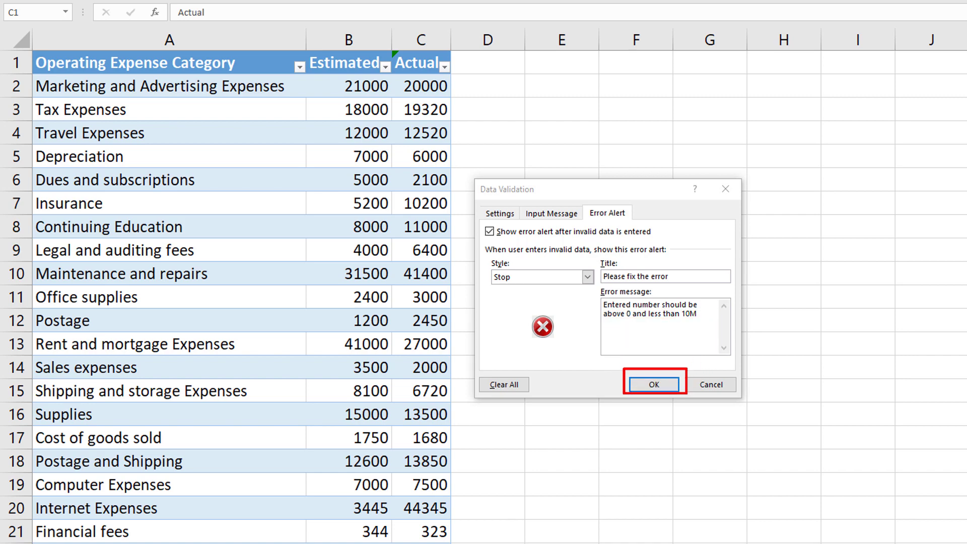
Apply the Actual column's data validation.
{"action": "left_click", "coordinate": [654, 384]}
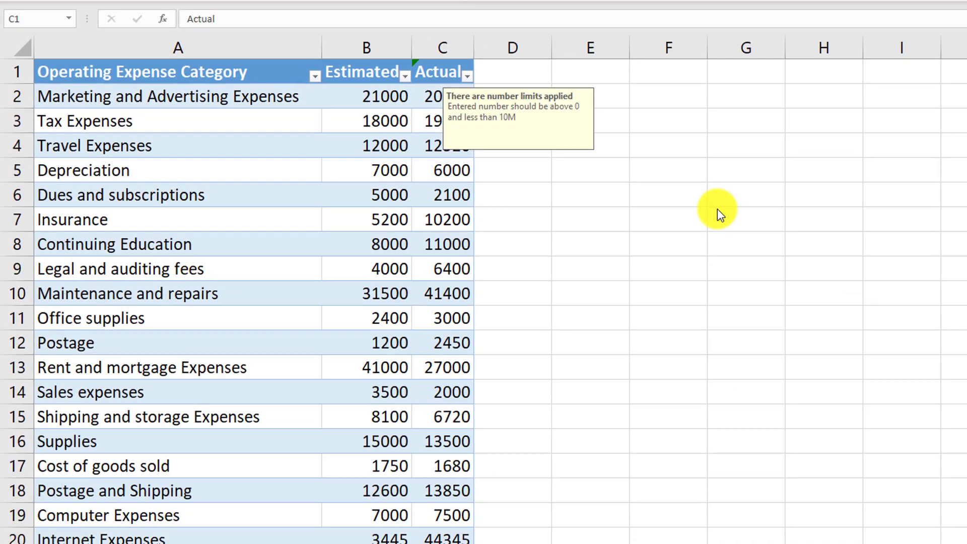
{"action": "scroll", "coordinate": [836, 282], "scroll_direction": "down", "scroll_amount": 1}
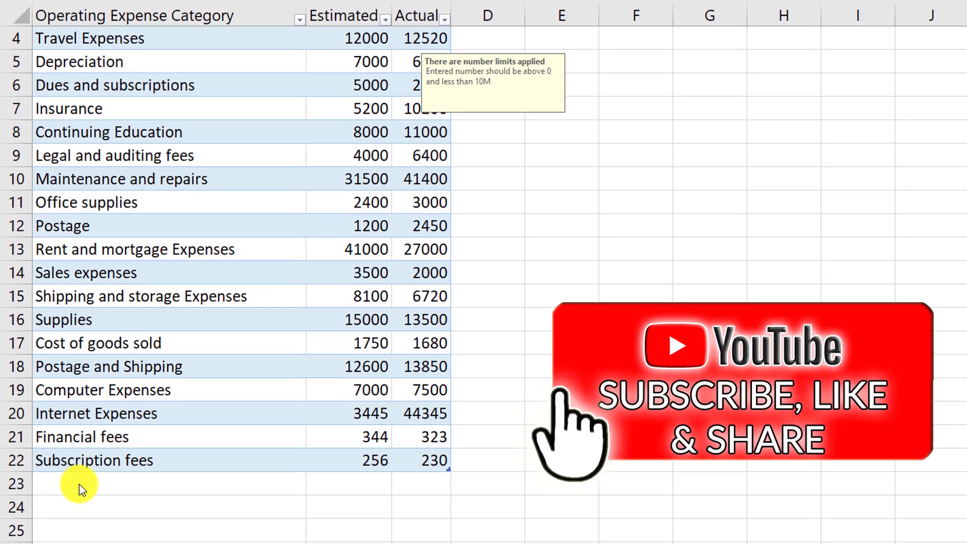
{"action": "key", "text": "ctrl+space"}
Enter Other and 34 in row 23, then try the text 'wds' as Actual.
{"action": "left_click", "coordinate": [83, 471]}
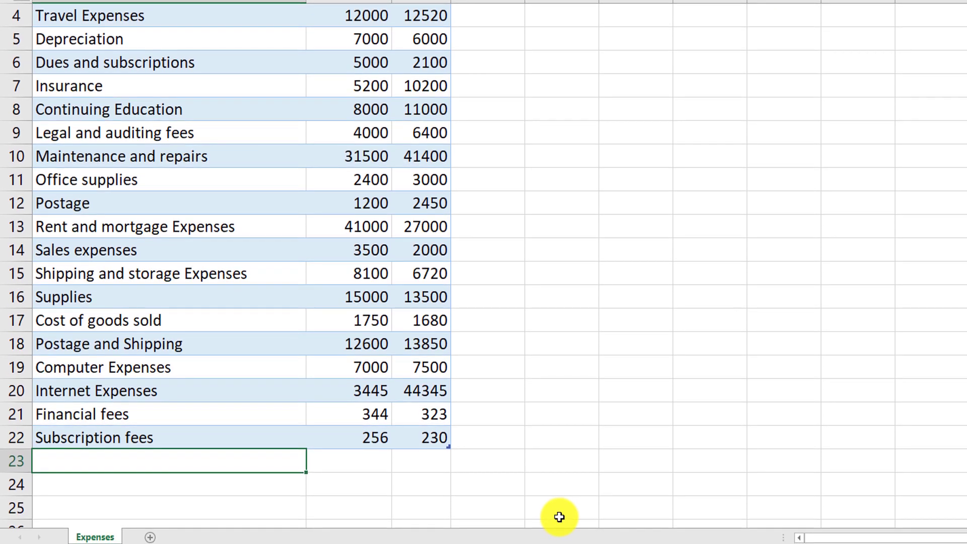
{"action": "key", "text": "Tab"}
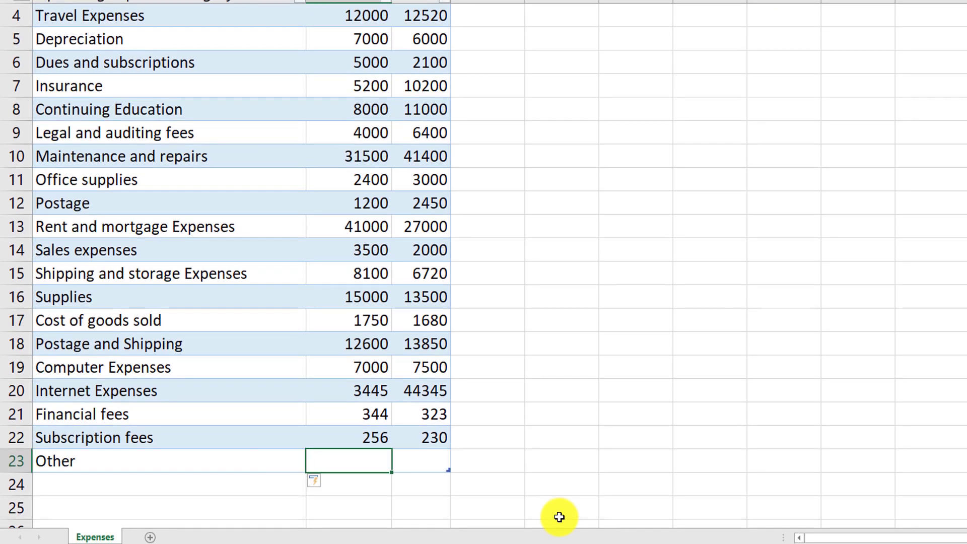
{"action": "type", "text": "34"}
{"action": "key", "text": "Tab"}
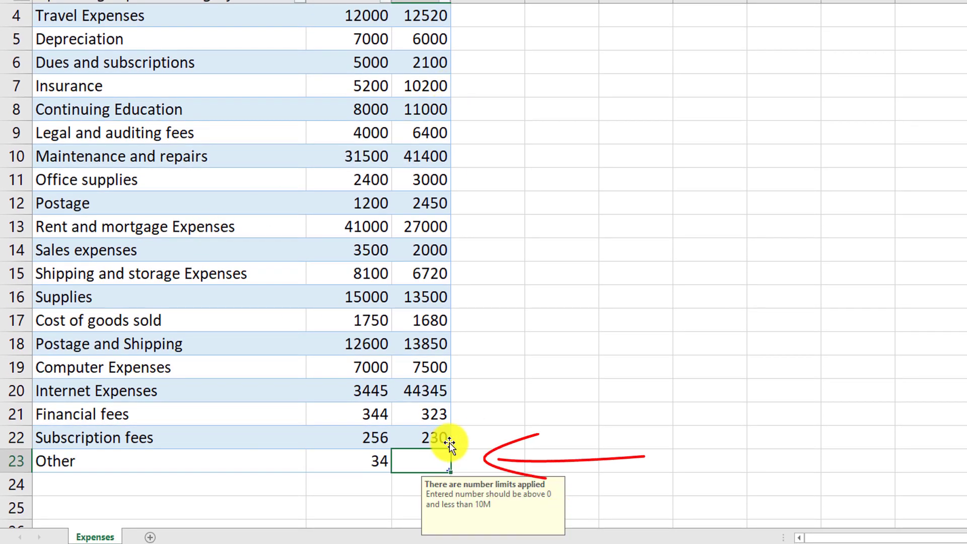
{"action": "type", "text": "wds"}
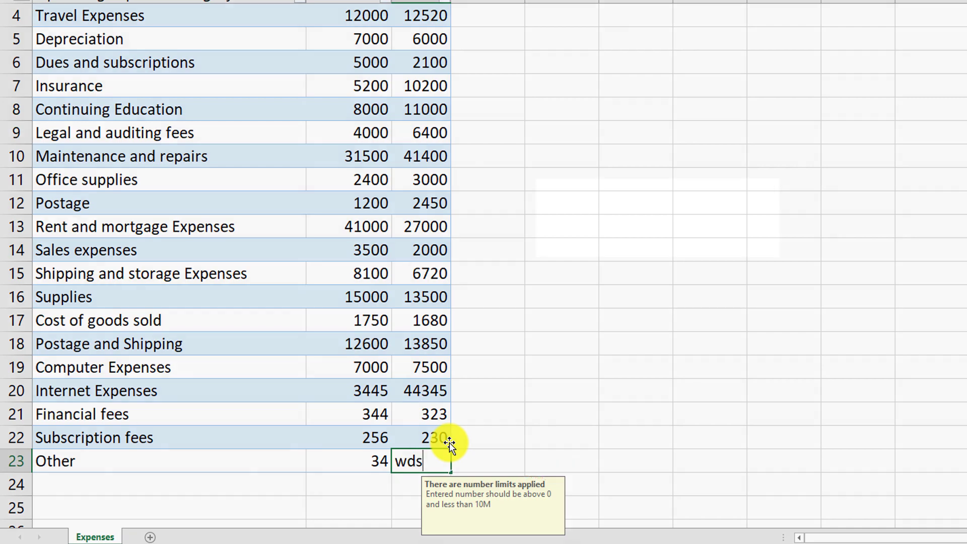
{"action": "key", "text": "Return"}
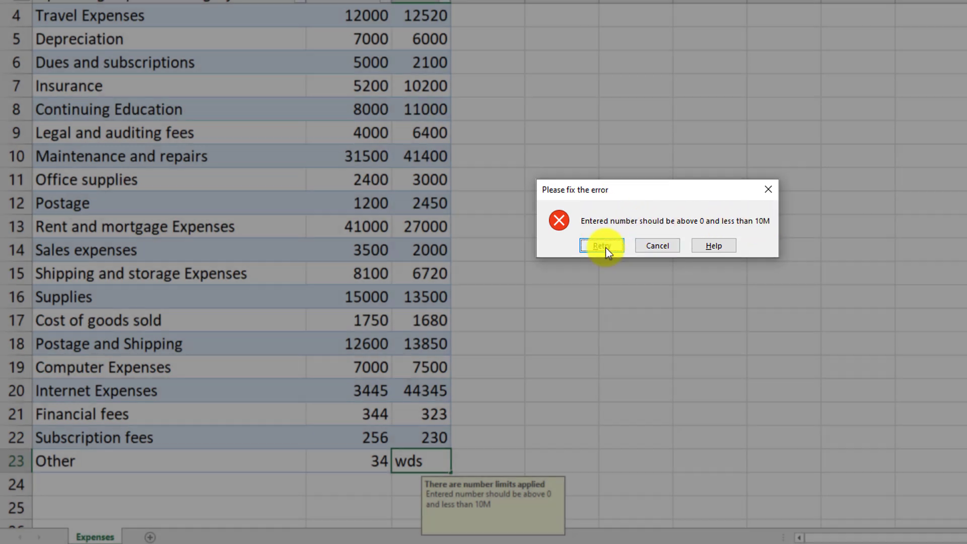
Retry after the Stop alert and enter 33 as the Actual amount.
{"action": "left_click", "coordinate": [599, 244]}
{"action": "key", "text": "BackSpace"}
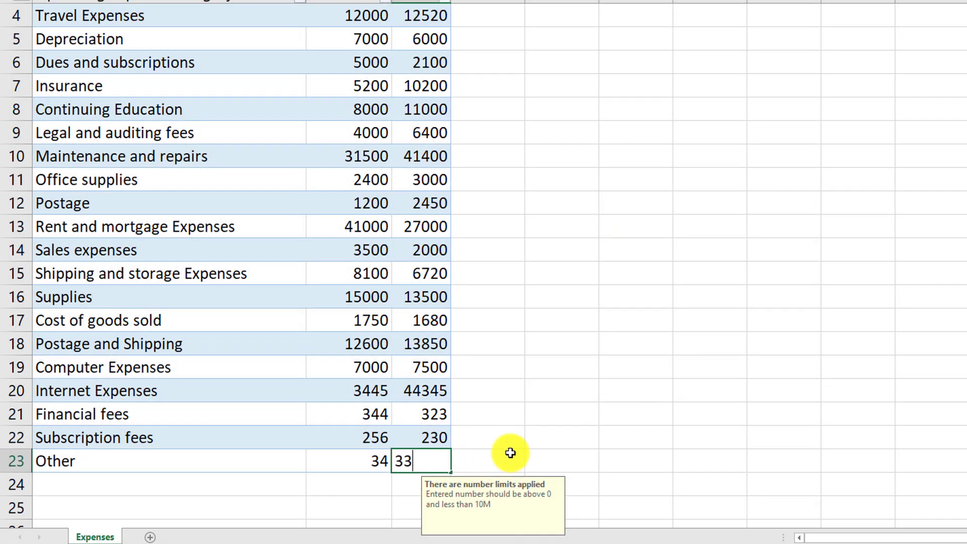
{"action": "key", "text": "Tab"}
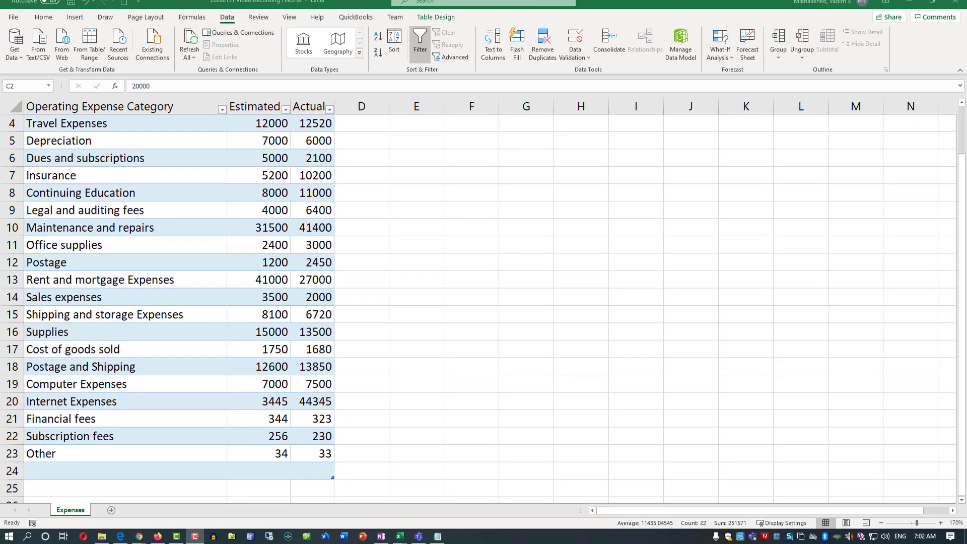
Change the validation on C3 to allow any value.
{"action": "scroll", "coordinate": [786, 318], "scroll_direction": "up", "scroll_amount": 1}
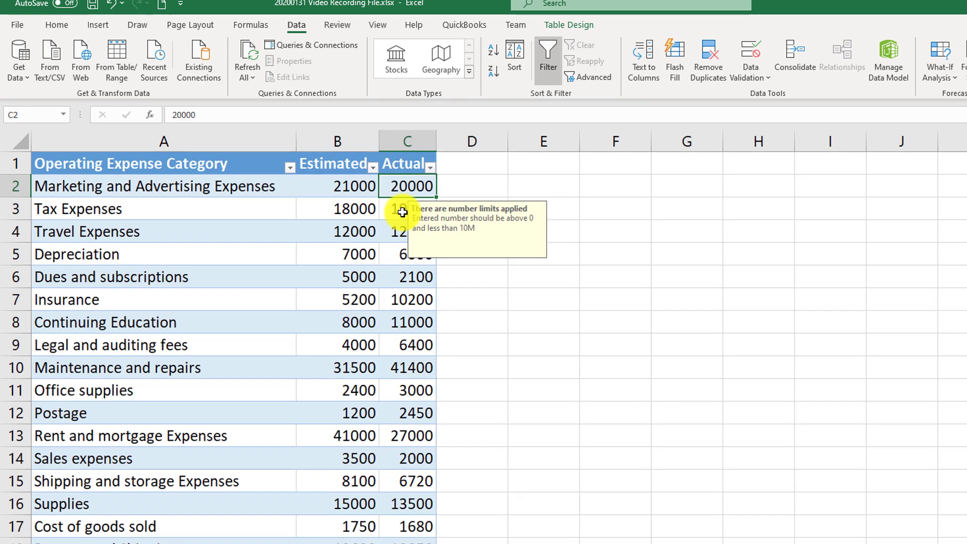
{"action": "left_click", "coordinate": [388, 205]}
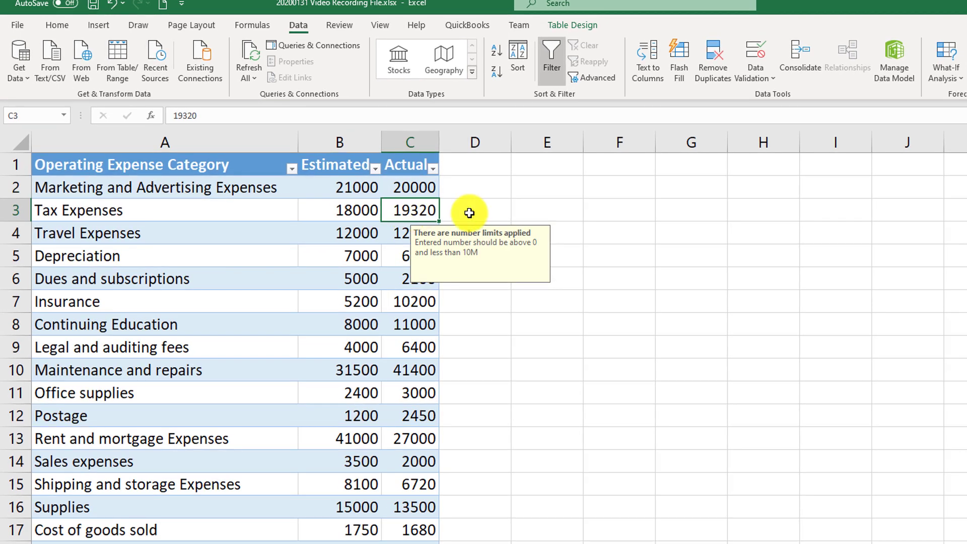
{"action": "left_click", "coordinate": [757, 54]}
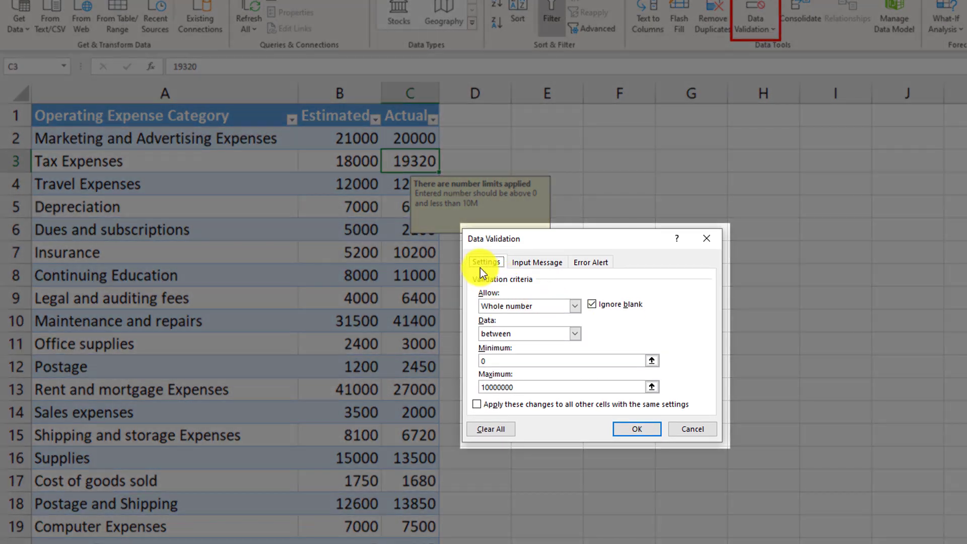
{"action": "left_click", "coordinate": [575, 306]}
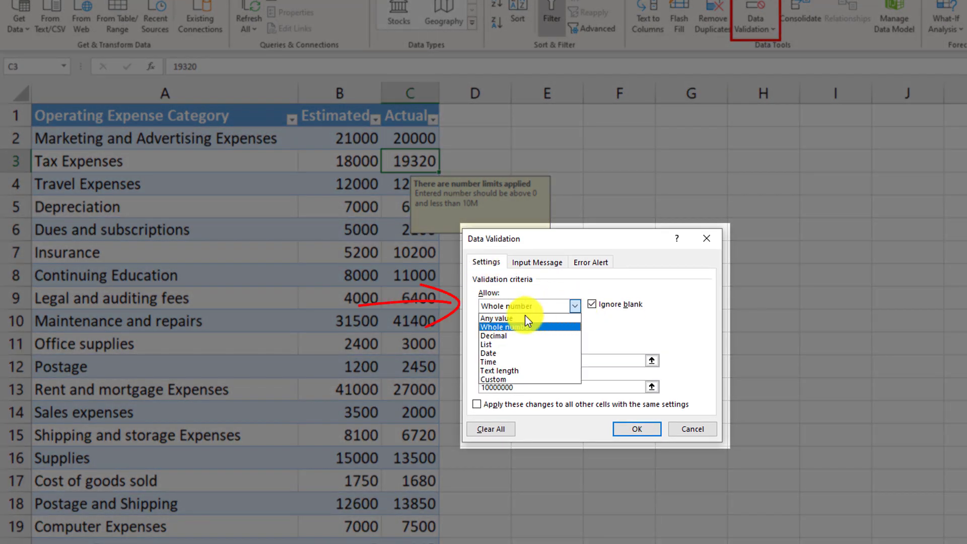
{"action": "left_click", "coordinate": [505, 318]}
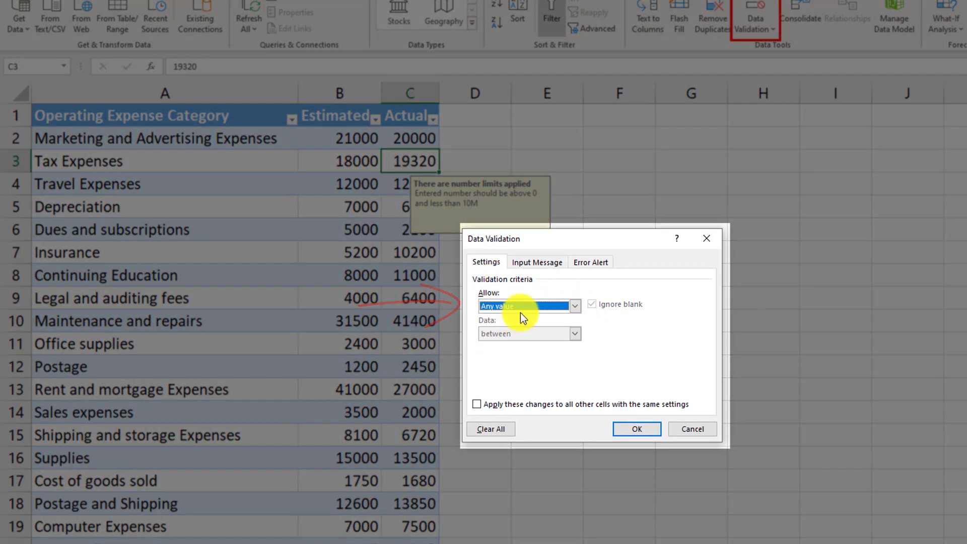
Clear the input message title and text and turn the input message off.
{"action": "left_click", "coordinate": [542, 261]}
{"action": "key", "text": "Delete"}
{"action": "left_click_drag", "start_coordinate": [673, 356], "coordinate": [442, 352]}
{"action": "key", "text": "Delete"}
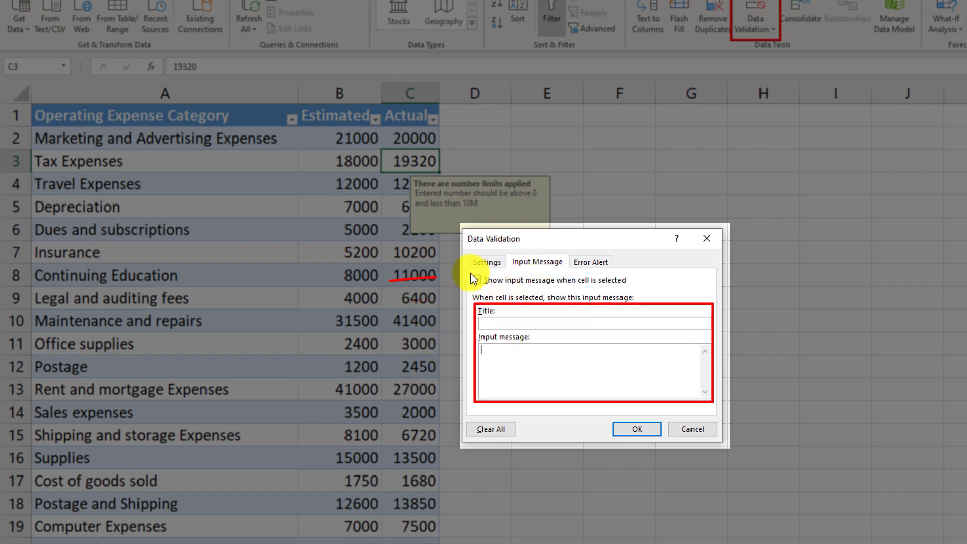
{"action": "left_click", "coordinate": [476, 280]}
Clear the error alert title and message, disable the alert, and apply.
{"action": "left_click", "coordinate": [588, 263]}
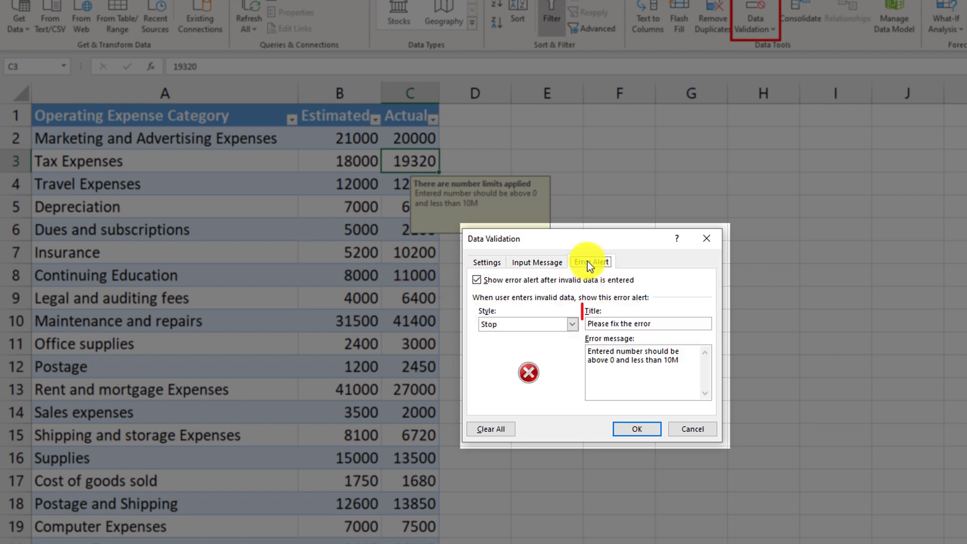
{"action": "key", "text": "Delete"}
{"action": "left_click_drag", "start_coordinate": [680, 360], "coordinate": [587, 351]}
{"action": "key", "text": "Delete"}
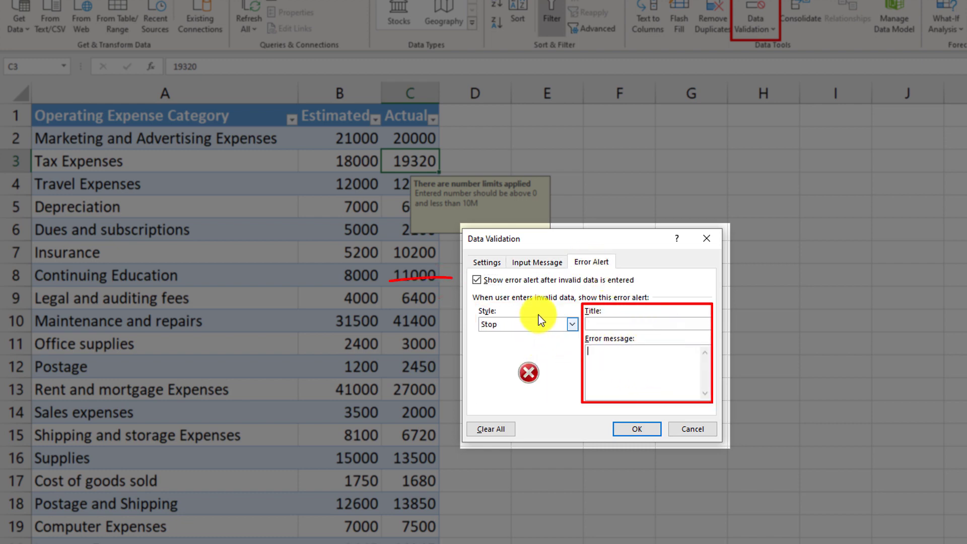
{"action": "left_click", "coordinate": [478, 280]}
{"action": "left_click", "coordinate": [635, 428]}
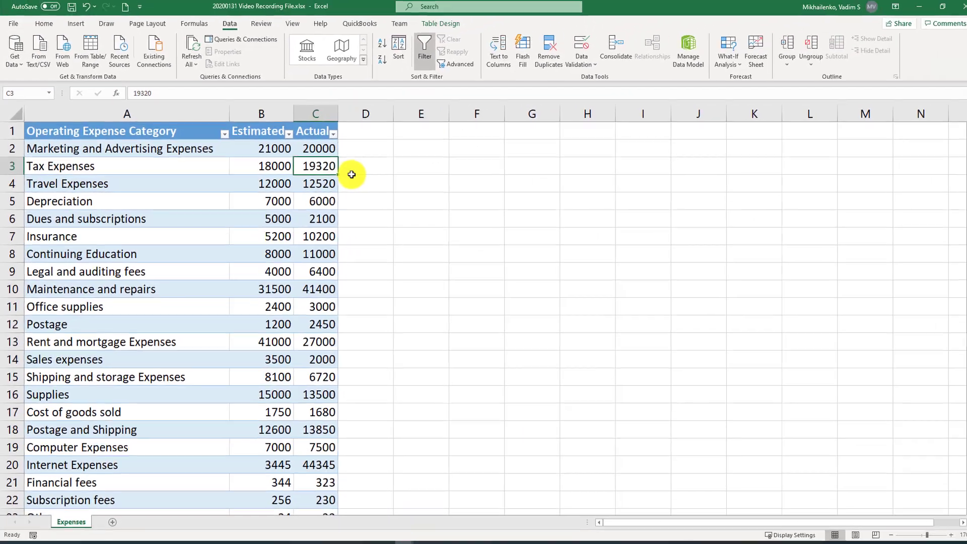
Scroll down through the expense table worksheet.
{"action": "scroll", "coordinate": [378, 373], "scroll_direction": "down", "scroll_amount": 1}
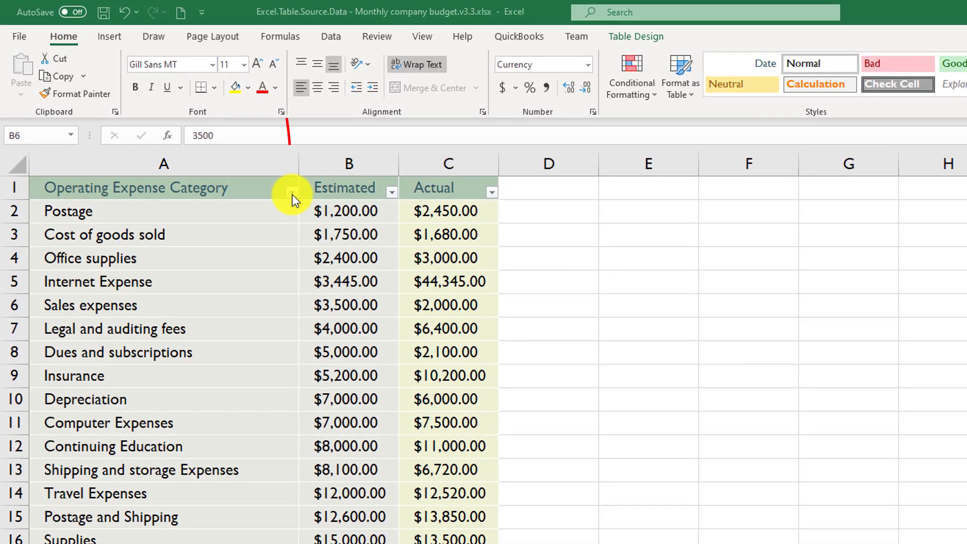
Sort the expense table by Category from A to Z.
{"action": "left_click", "coordinate": [292, 194]}
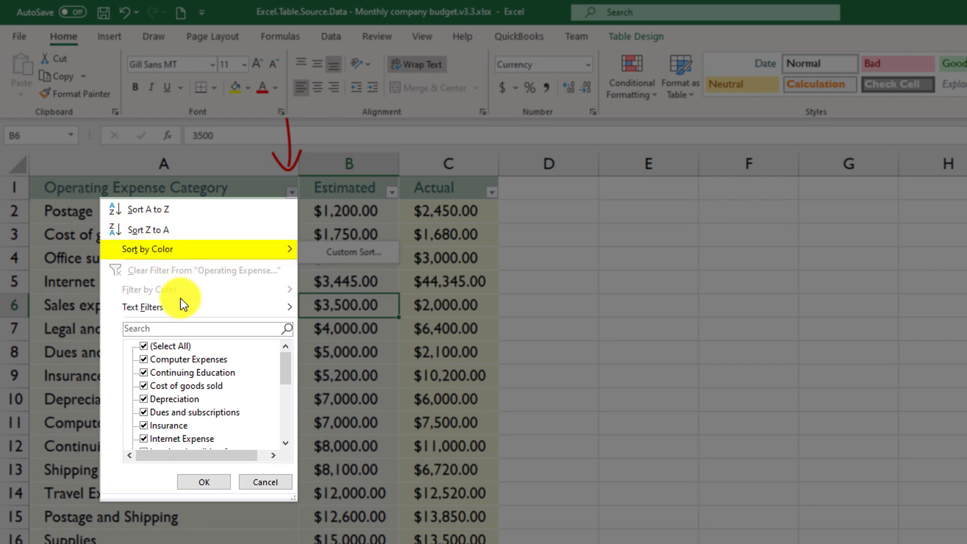
{"action": "mouse_move", "coordinate": [180, 308]}
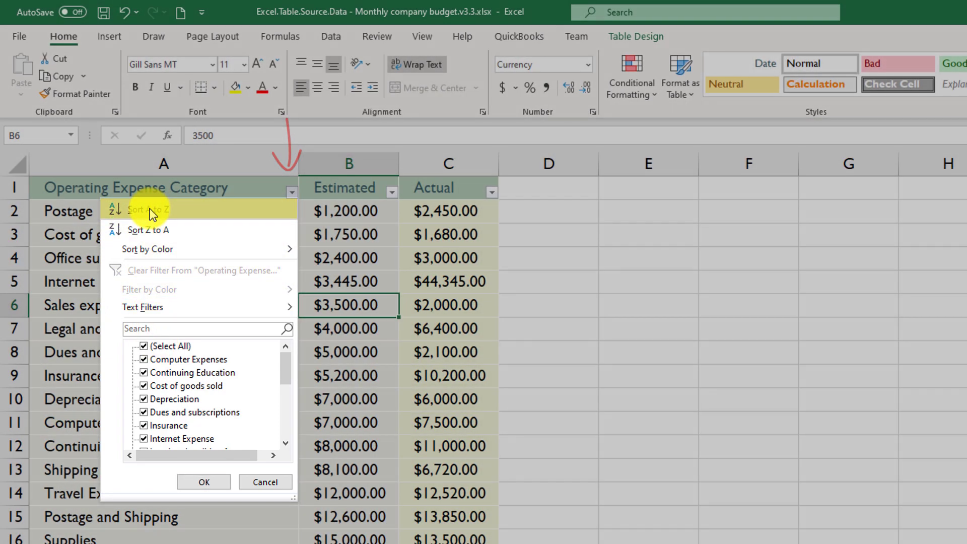
{"action": "left_click", "coordinate": [150, 209]}
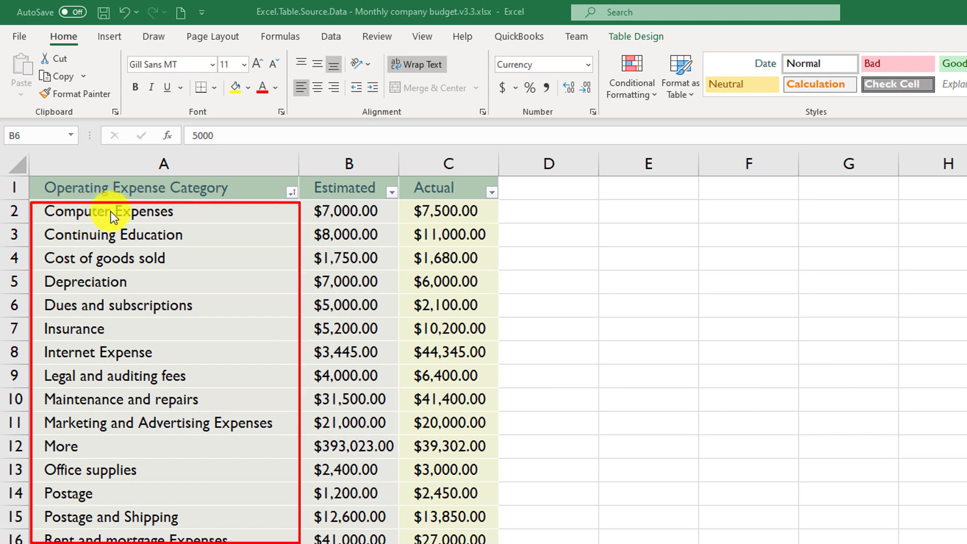
{"action": "left_click", "coordinate": [47, 209]}
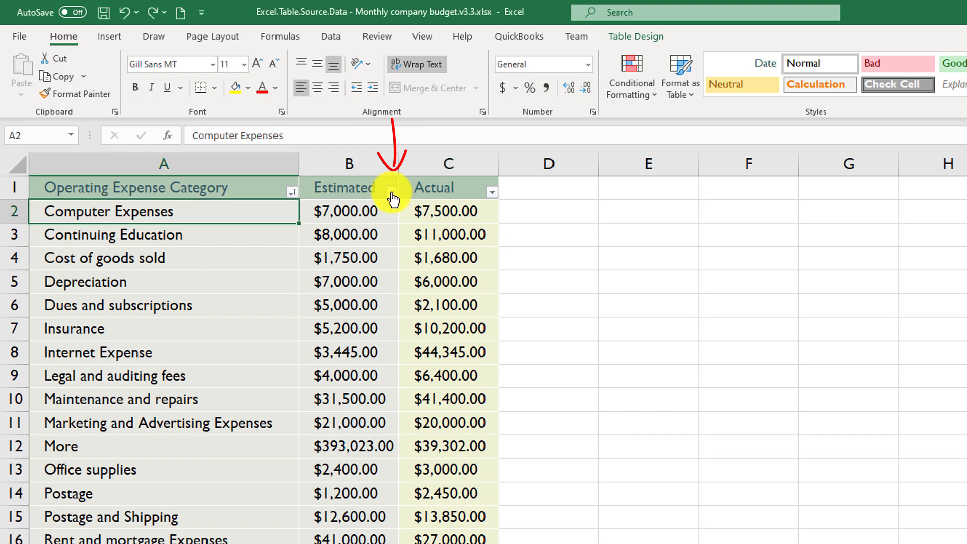
Sort by Estimated from largest to smallest, putting More ($393,023.00) on top.
{"action": "left_click", "coordinate": [391, 192]}
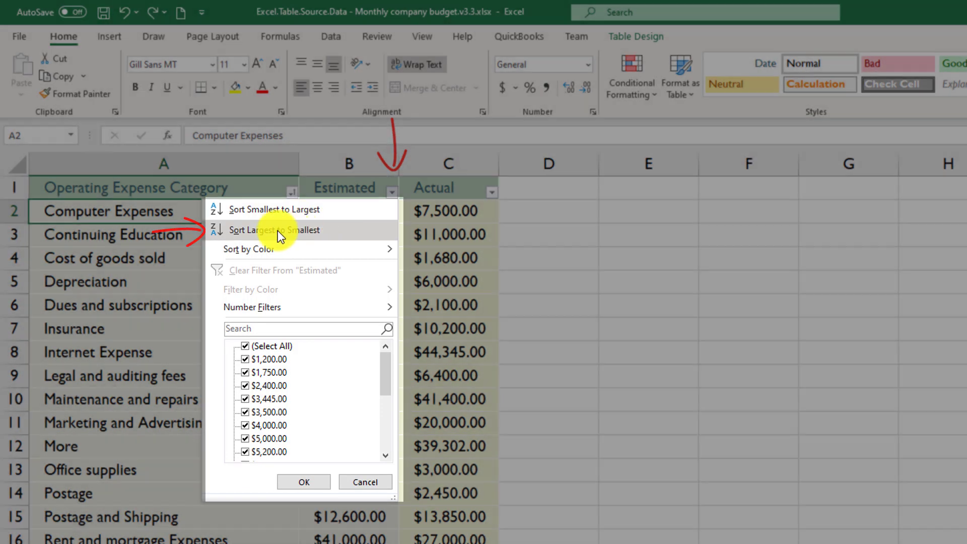
{"action": "left_click", "coordinate": [277, 231]}
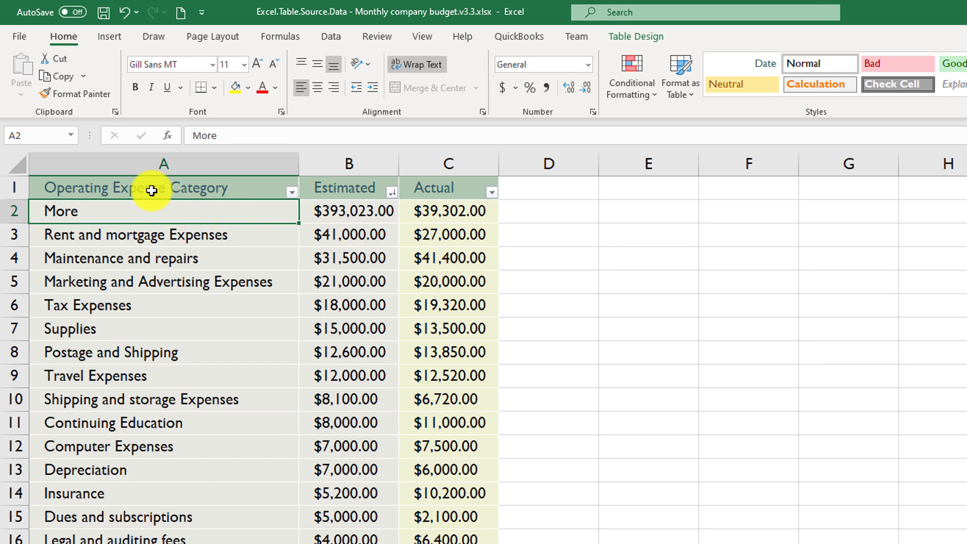
{"action": "left_click", "coordinate": [341, 165]}
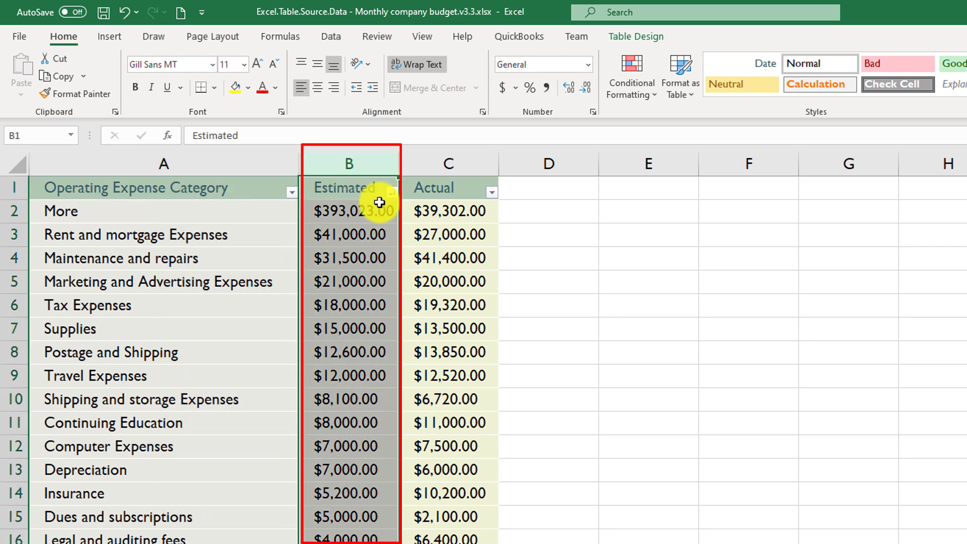
{"action": "left_click", "coordinate": [378, 196]}
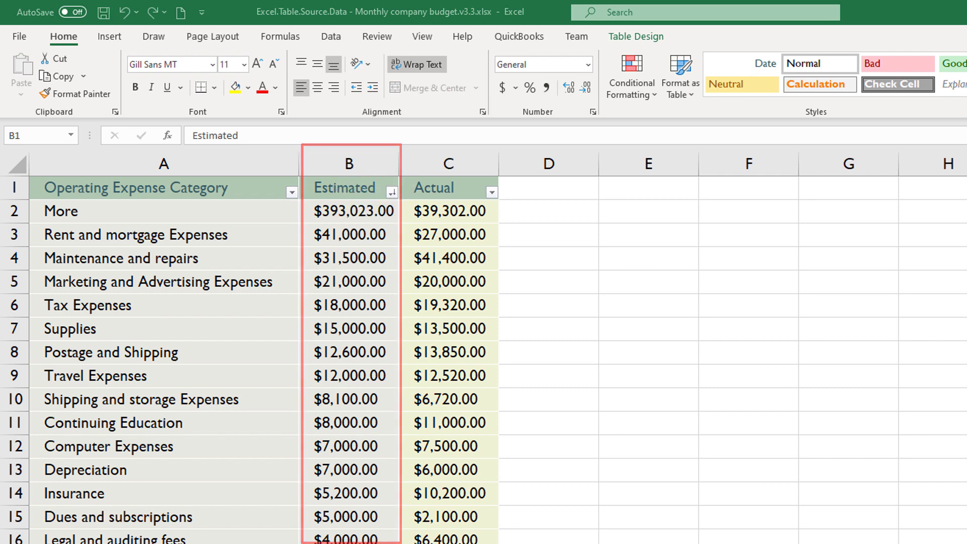
{"action": "left_click", "coordinate": [492, 191]}
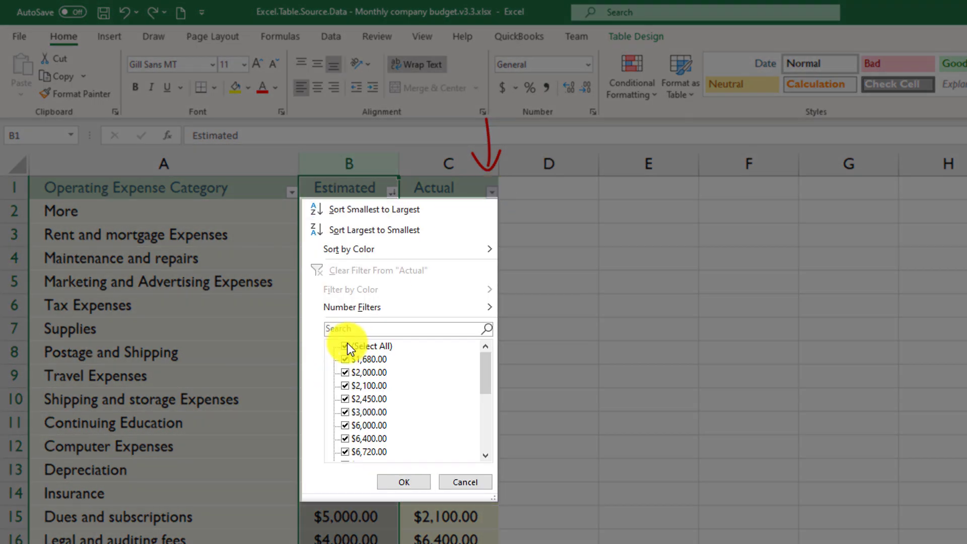
{"action": "left_click", "coordinate": [345, 346]}
{"action": "left_click", "coordinate": [346, 372]}
{"action": "left_click", "coordinate": [347, 385]}
{"action": "left_click", "coordinate": [346, 398]}
{"action": "left_click", "coordinate": [346, 412]}
{"action": "left_click", "coordinate": [403, 482]}
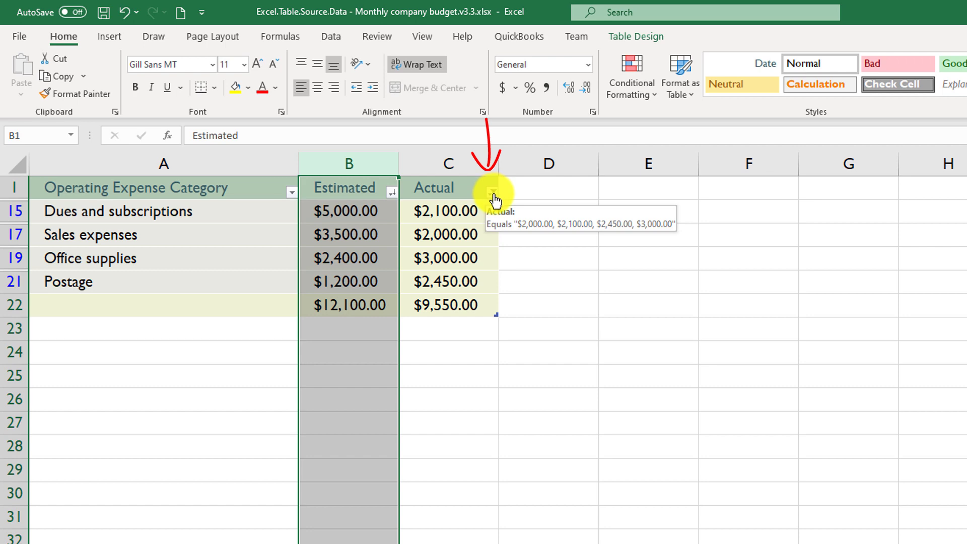
{"action": "left_click", "coordinate": [492, 193]}
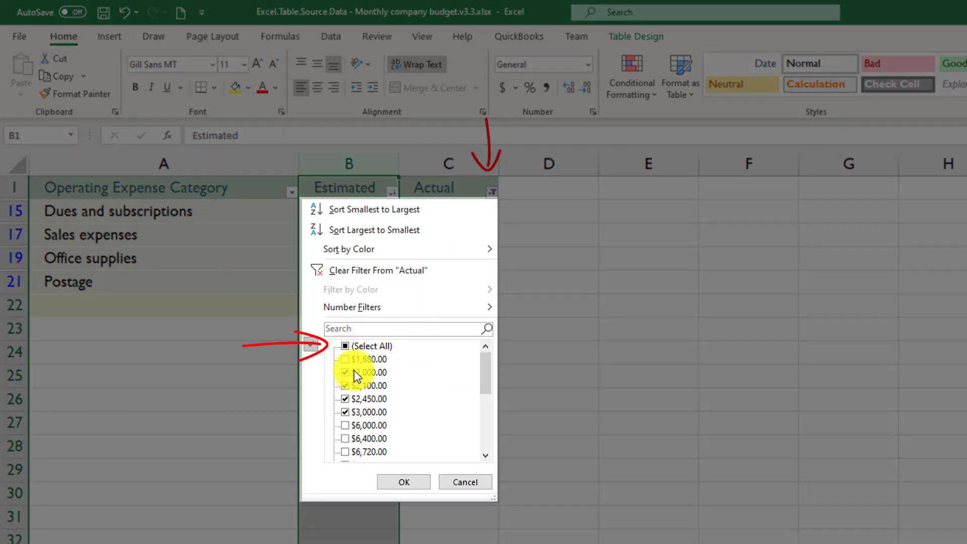
{"action": "left_click", "coordinate": [346, 345]}
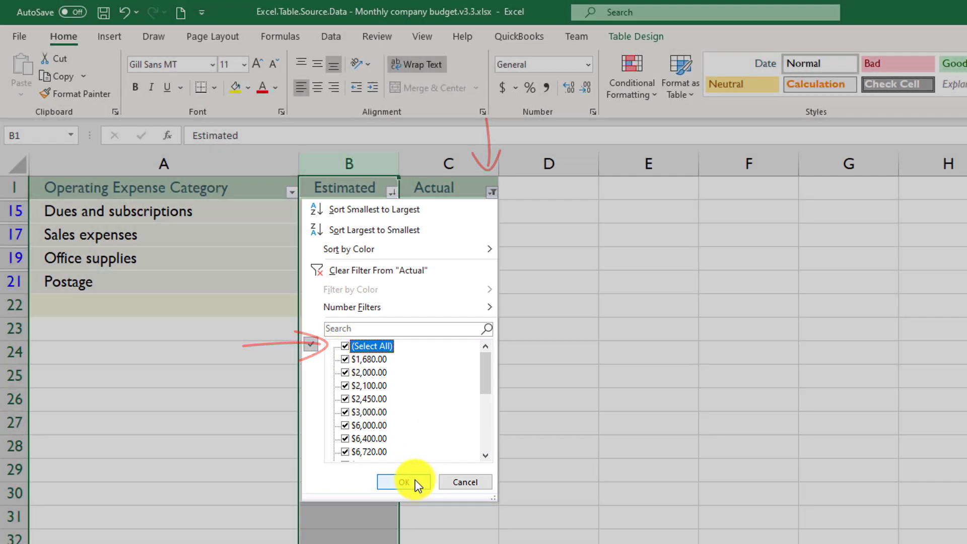
{"action": "left_click", "coordinate": [415, 479]}
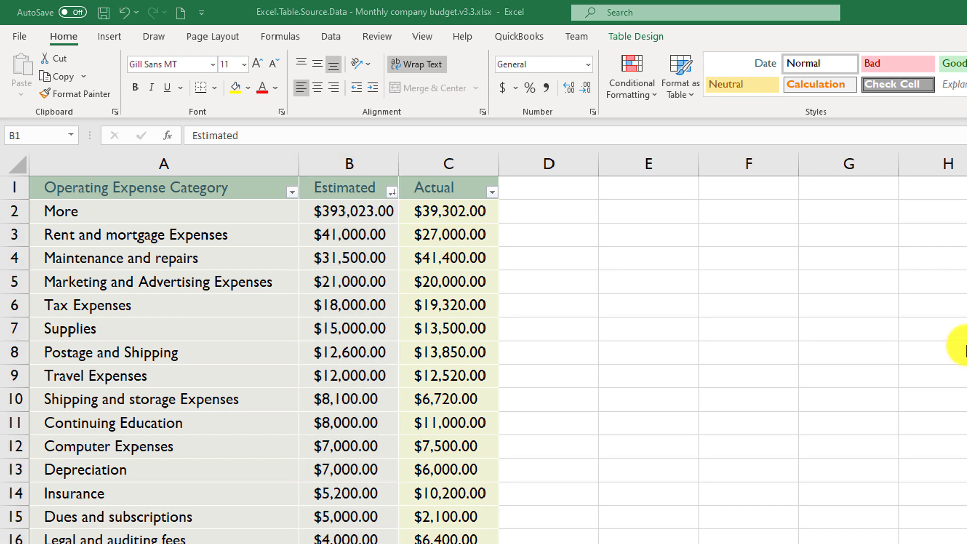
Delete the Estimated largest-to-smallest level in Custom Sort, then bring up Estimated's Number Filters.
{"action": "left_click", "coordinate": [393, 193]}
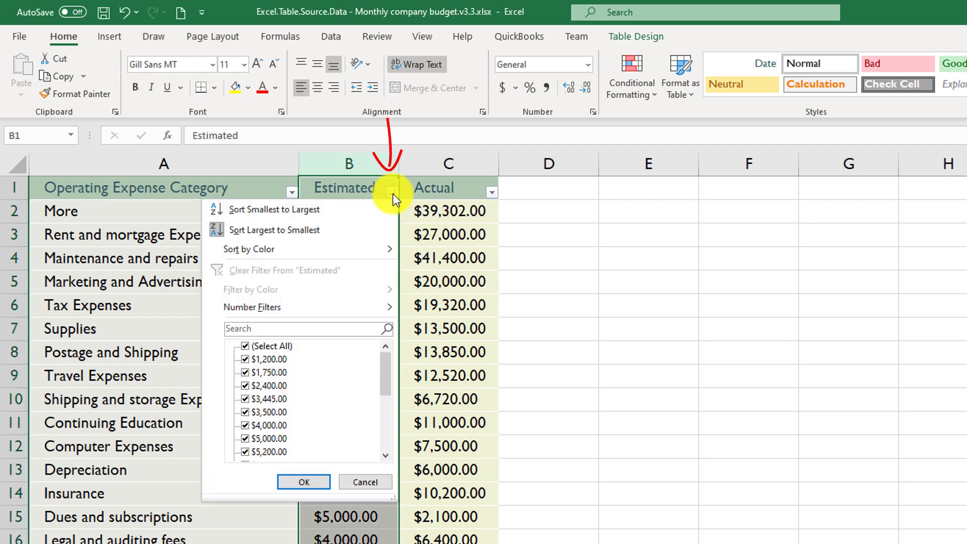
{"action": "mouse_move", "coordinate": [304, 250]}
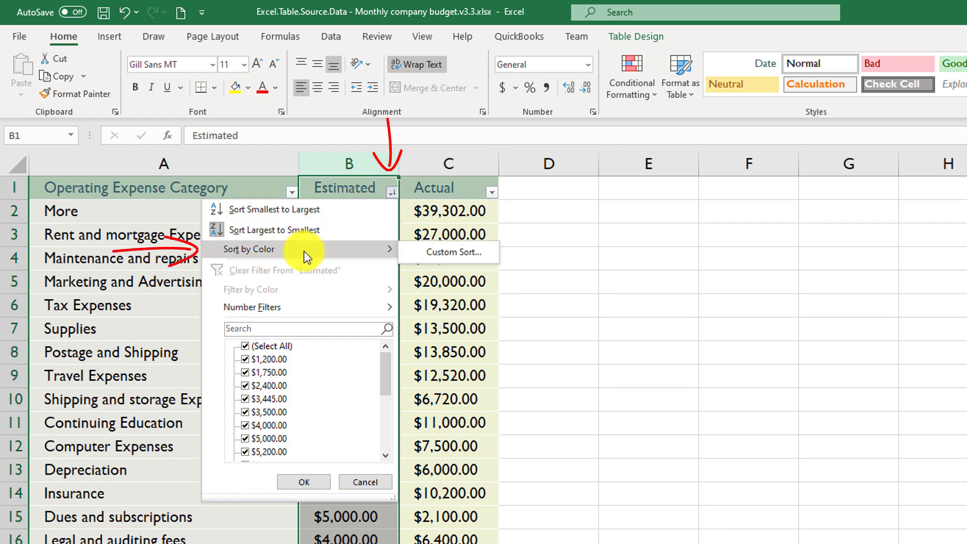
{"action": "left_click", "coordinate": [461, 254]}
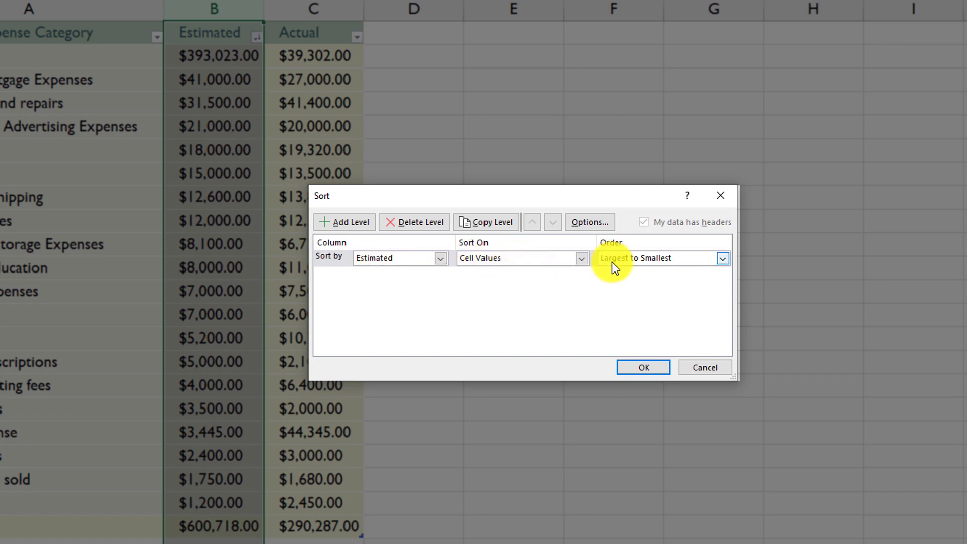
{"action": "left_click", "coordinate": [424, 223]}
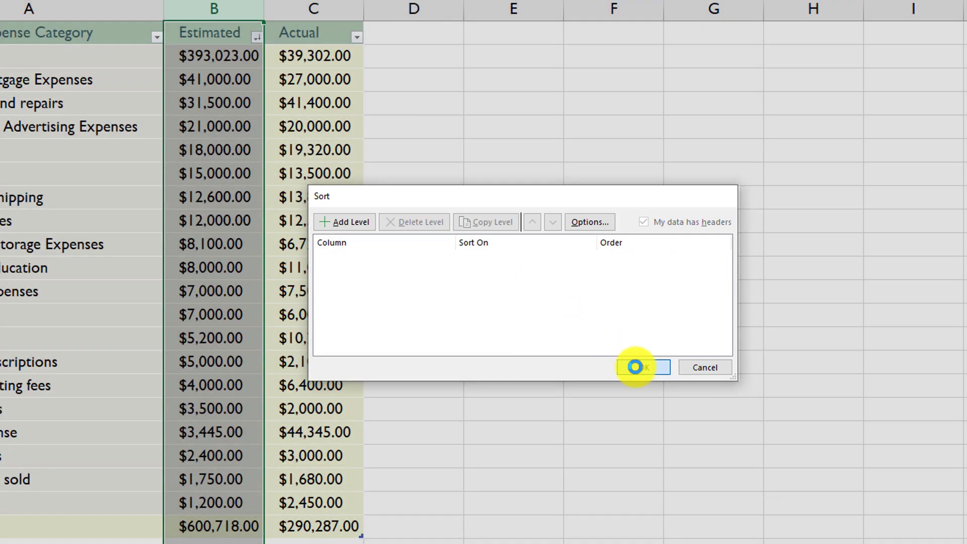
{"action": "left_click", "coordinate": [644, 367]}
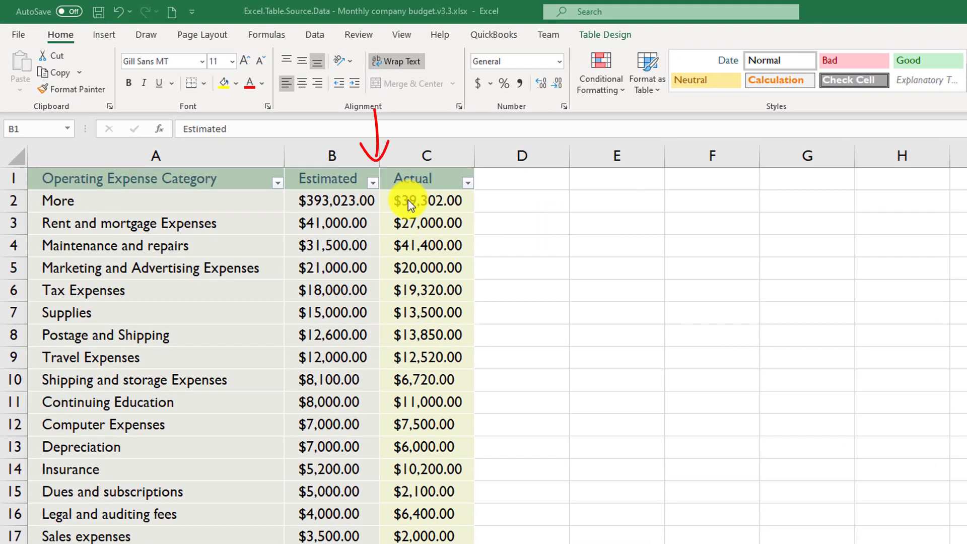
{"action": "left_click", "coordinate": [372, 183]}
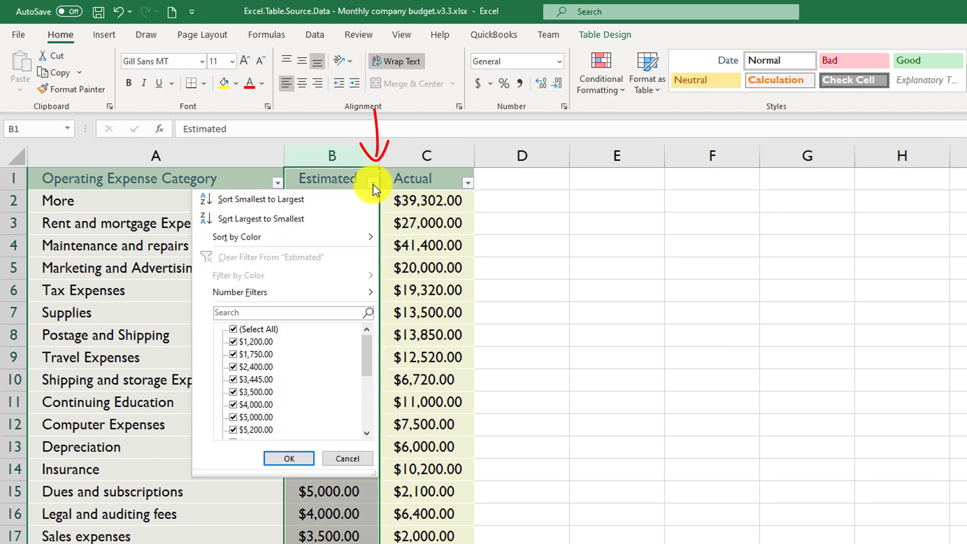
{"action": "mouse_move", "coordinate": [255, 295]}
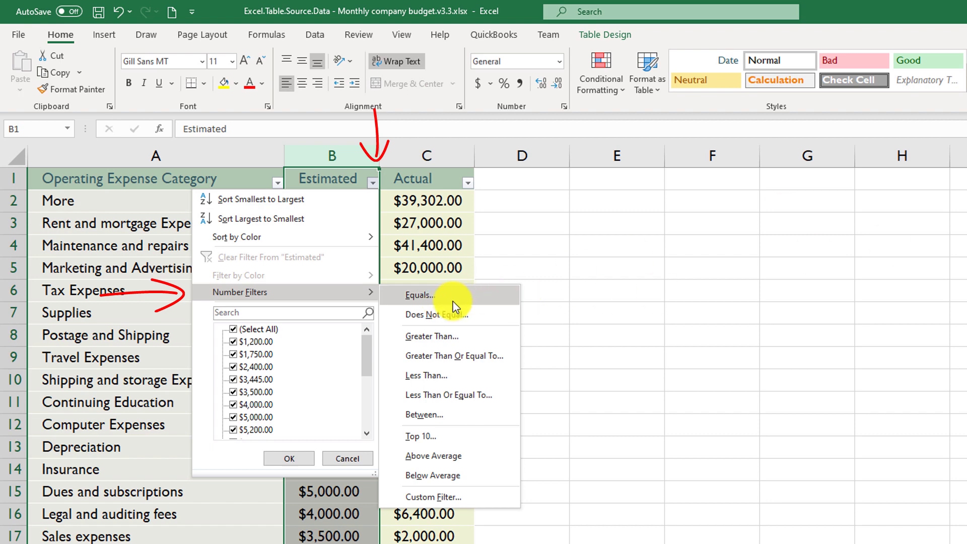
Filter Estimated to amounts greater than 20,000, then select all values to clear it.
{"action": "left_click", "coordinate": [456, 342]}
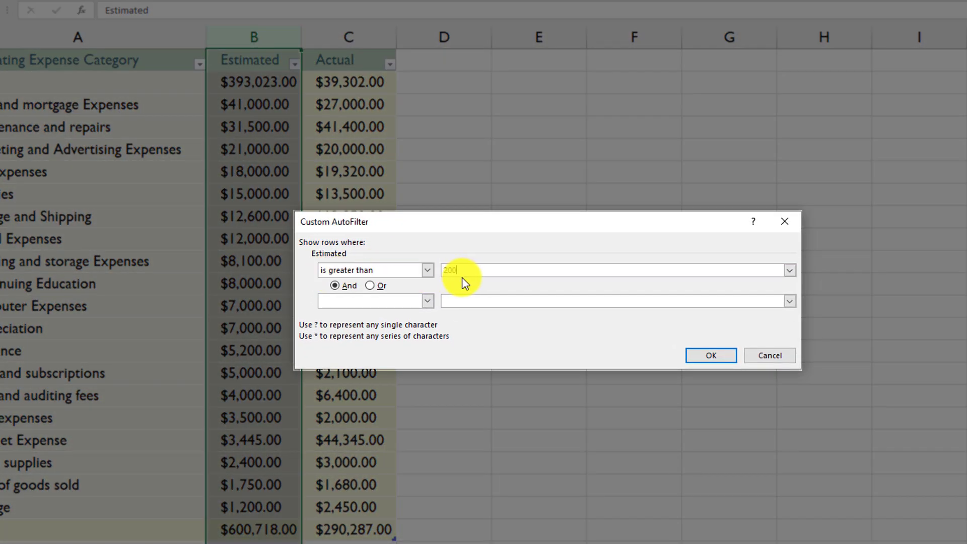
{"action": "type", "text": "20,000"}
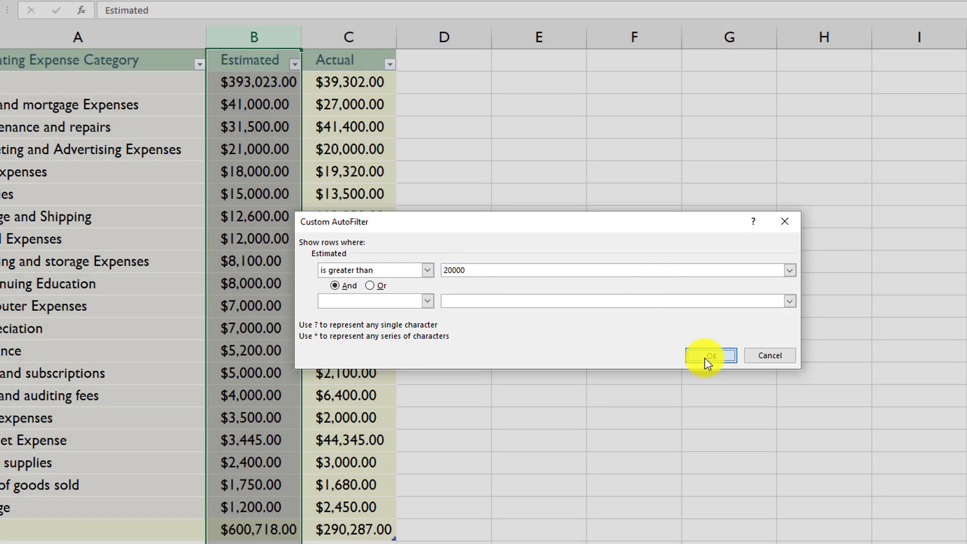
{"action": "left_click", "coordinate": [707, 356]}
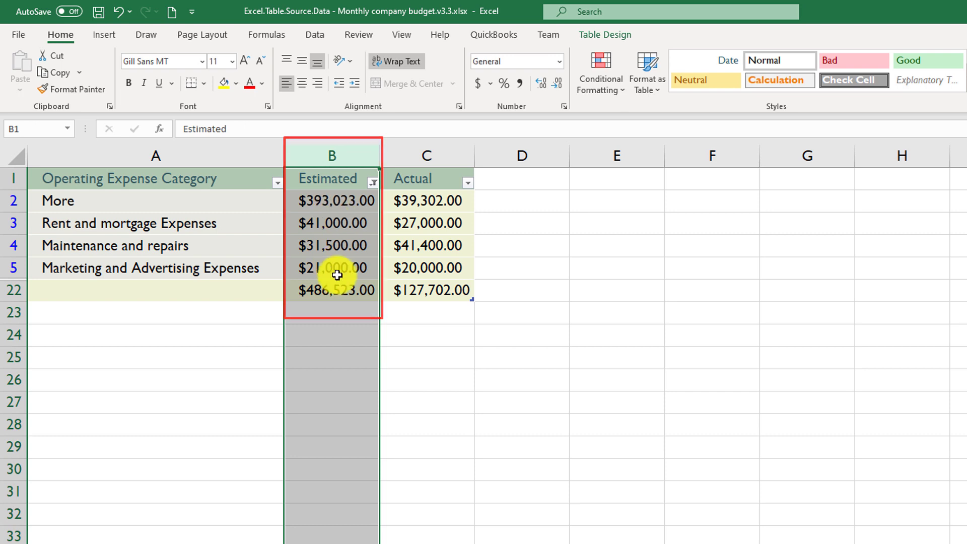
{"action": "left_click", "coordinate": [373, 183]}
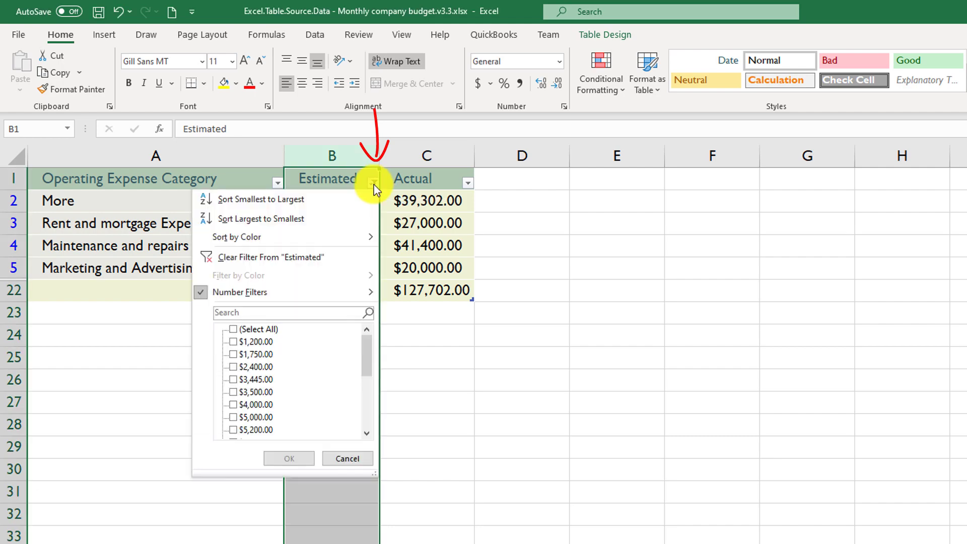
{"action": "left_click", "coordinate": [233, 329]}
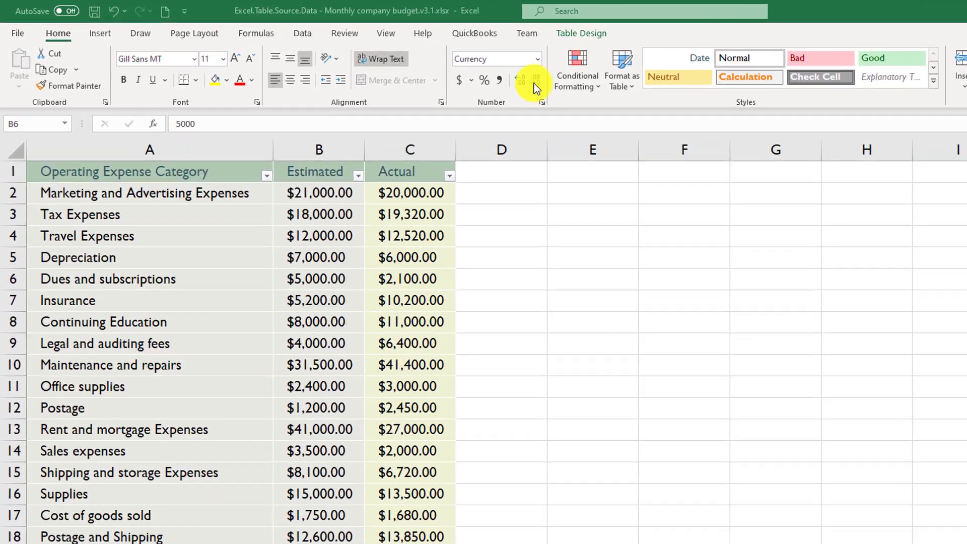
Convert the operating expenses table to a normal range and confirm with Yes.
{"action": "left_click", "coordinate": [601, 35]}
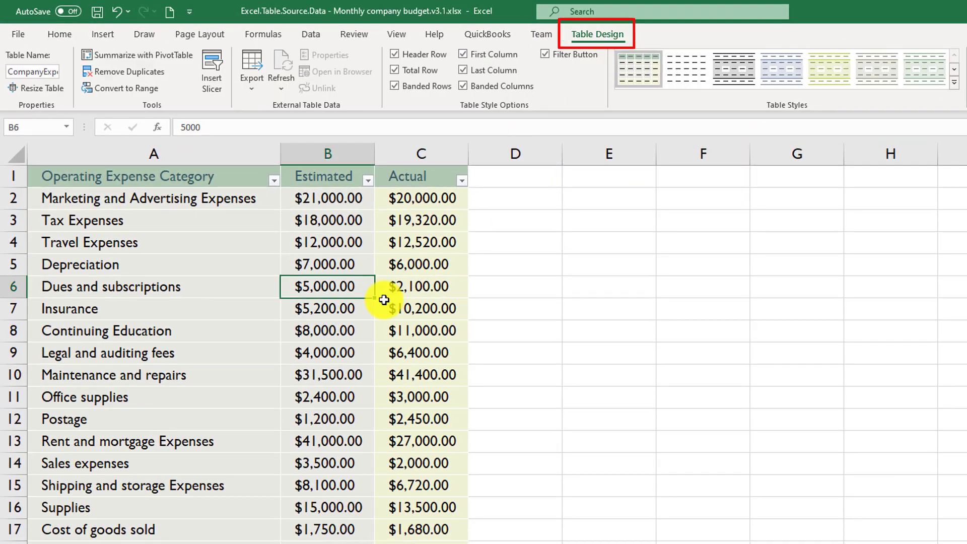
{"action": "left_click", "coordinate": [218, 292]}
{"action": "left_click", "coordinate": [230, 311]}
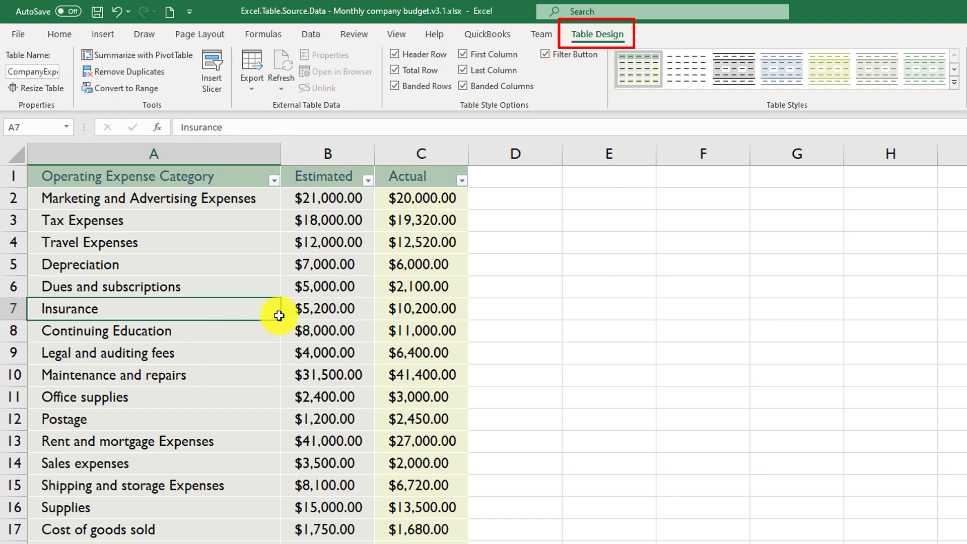
{"action": "left_click", "coordinate": [328, 315]}
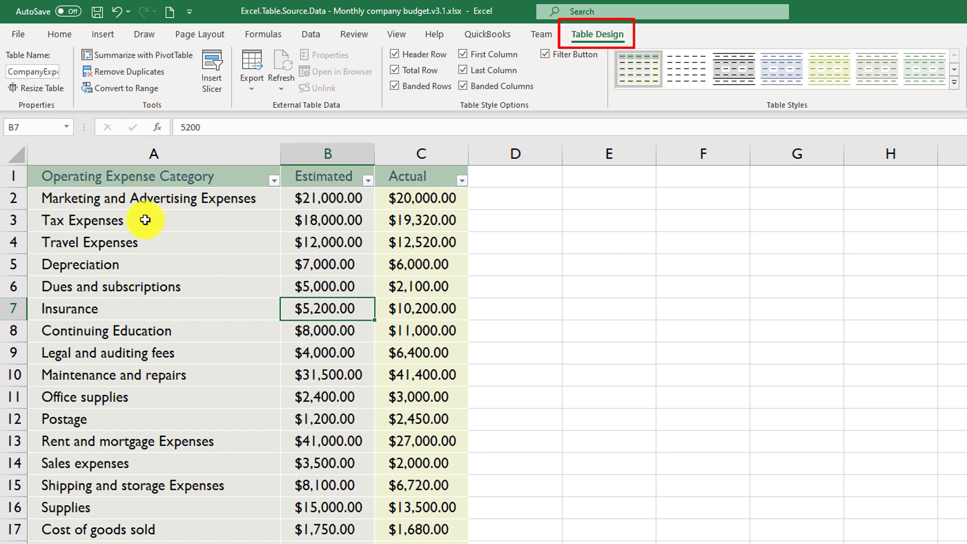
{"action": "left_click", "coordinate": [219, 281]}
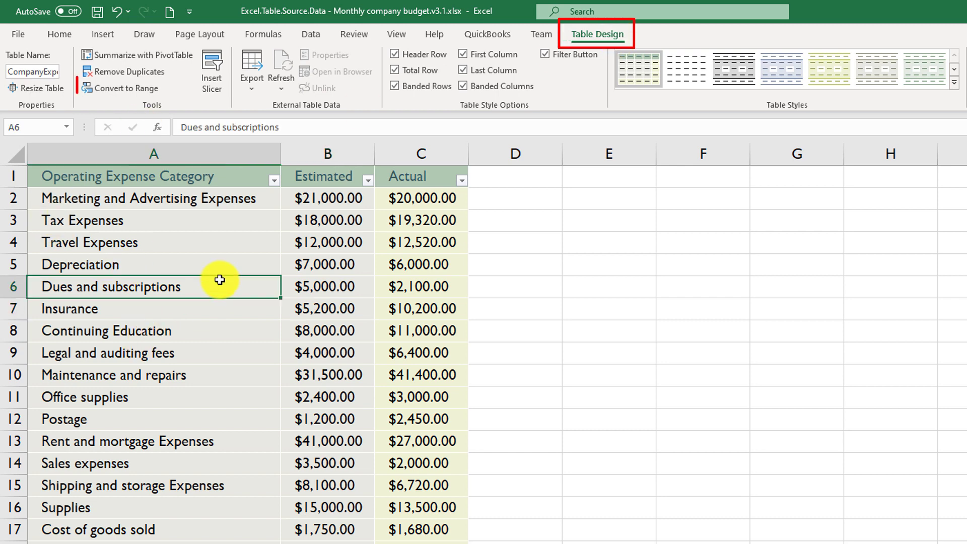
{"action": "left_click", "coordinate": [130, 91]}
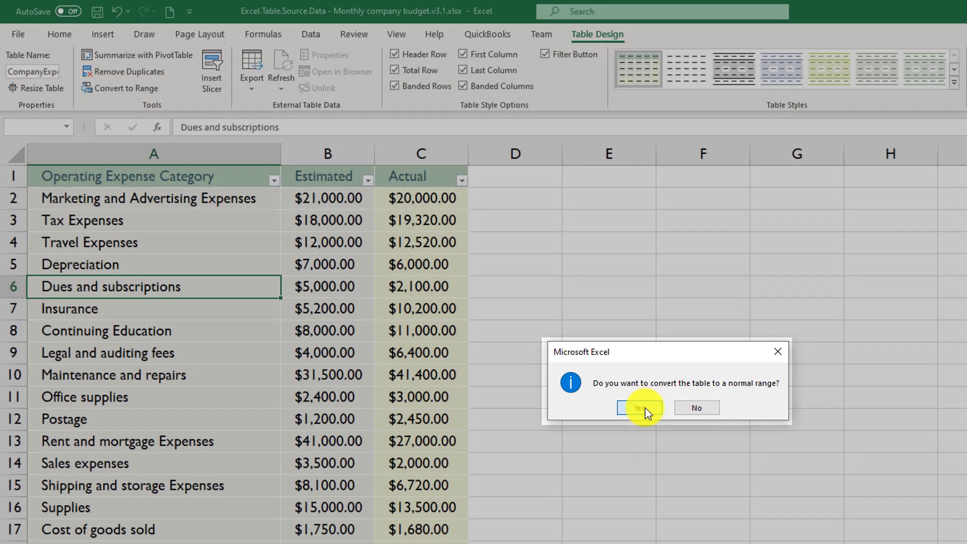
{"action": "left_click", "coordinate": [632, 407]}
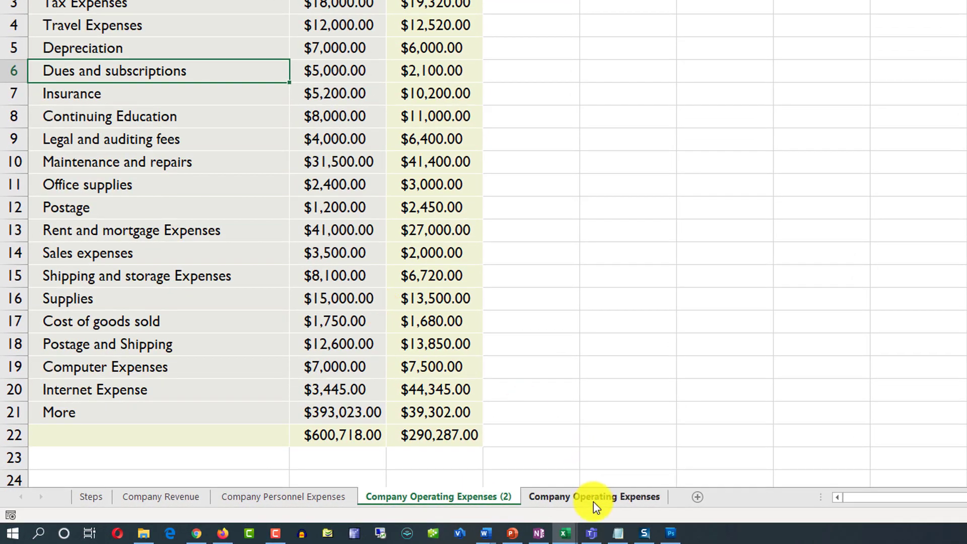
Check the Category filter menu and Table Design options after the conversion.
{"action": "key", "text": "Up"}
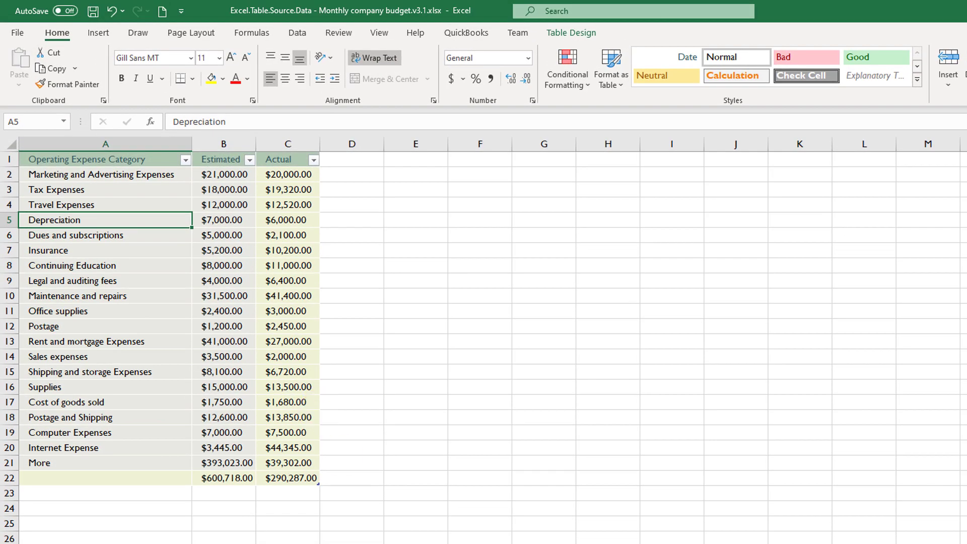
{"action": "scroll", "coordinate": [337, 241], "scroll_direction": "up", "scroll_amount": 2}
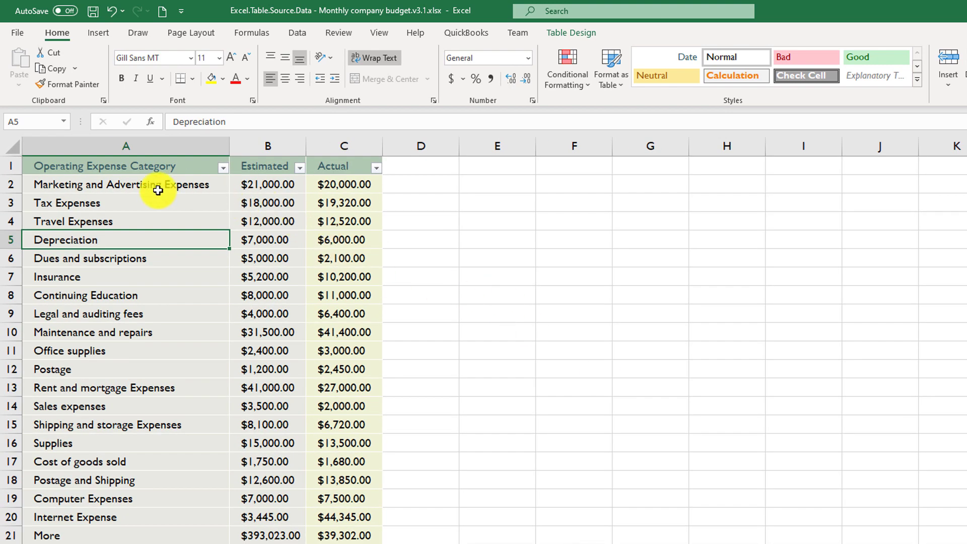
{"action": "left_click", "coordinate": [223, 169]}
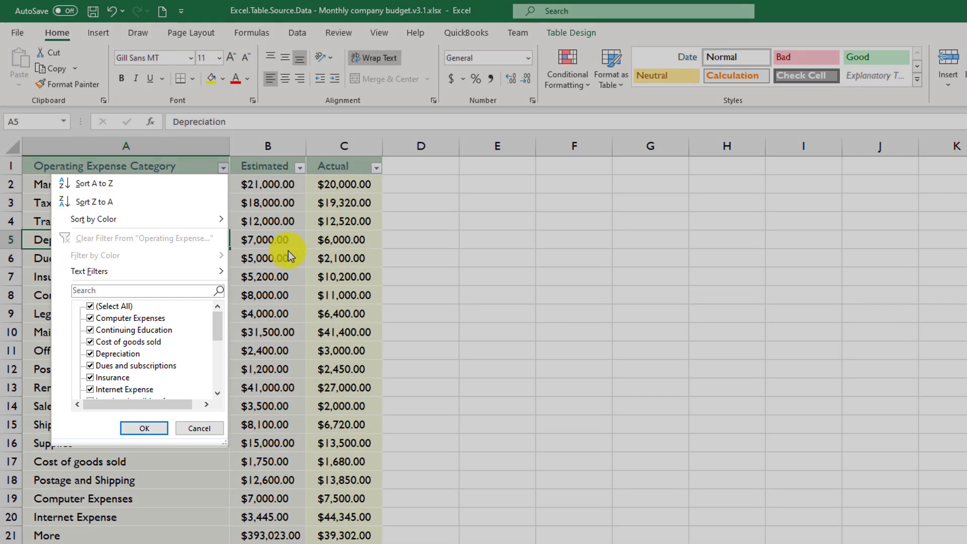
{"action": "left_click", "coordinate": [274, 257]}
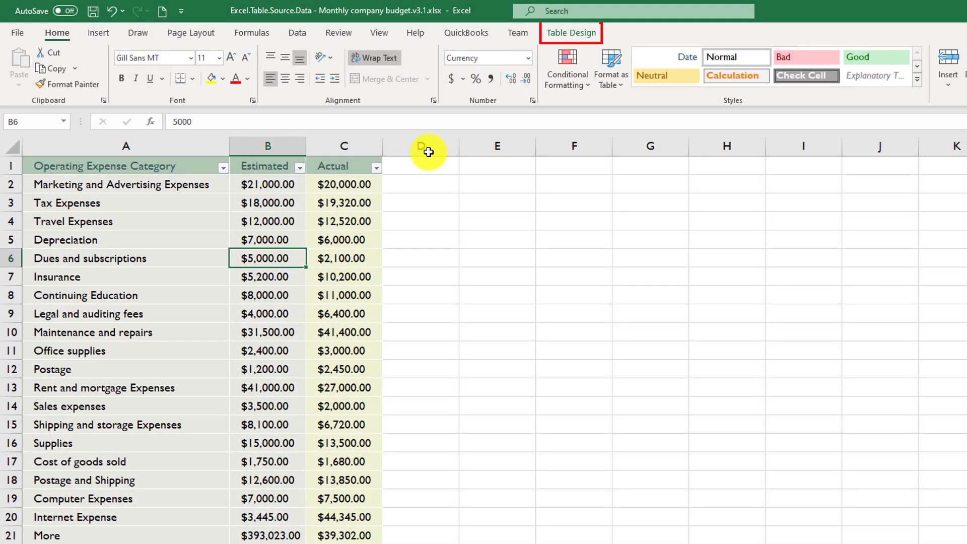
{"action": "left_click", "coordinate": [574, 29]}
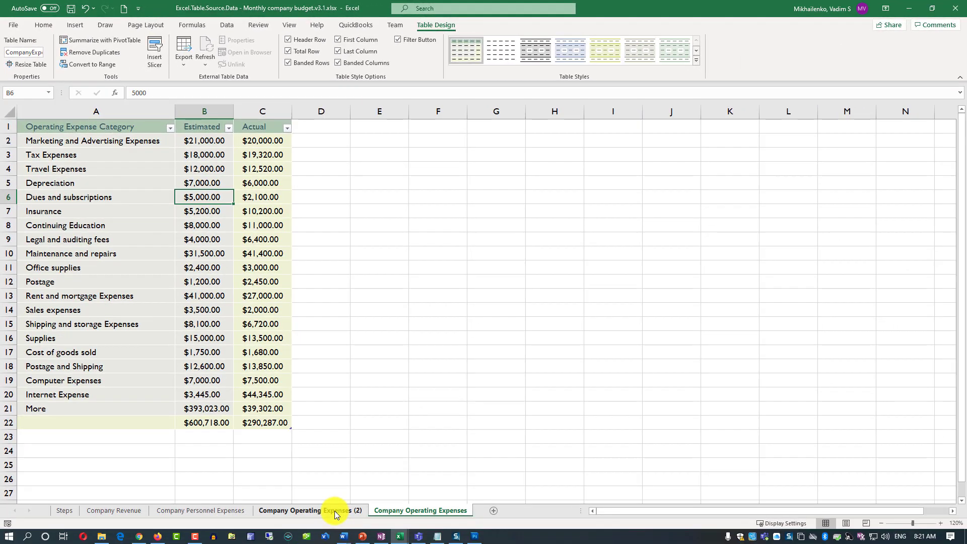
Switch to the Company Operating Expenses (2) sheet and select a cell in the data.
{"action": "left_click", "coordinate": [335, 511]}
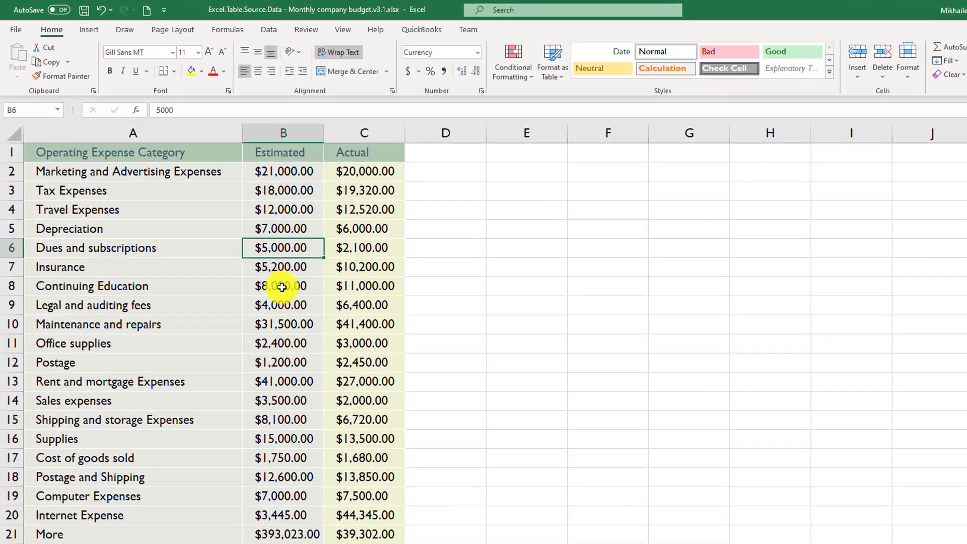
{"action": "left_click", "coordinate": [252, 259]}
{"action": "left_click", "coordinate": [164, 276]}
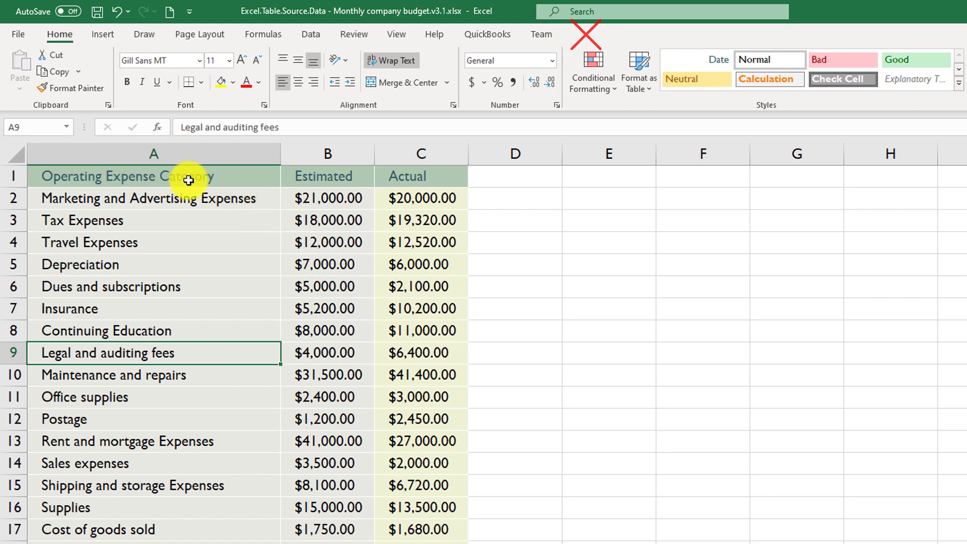
Apply the Normal cell style to the expense range A1:C20.
{"action": "left_click", "coordinate": [398, 219]}
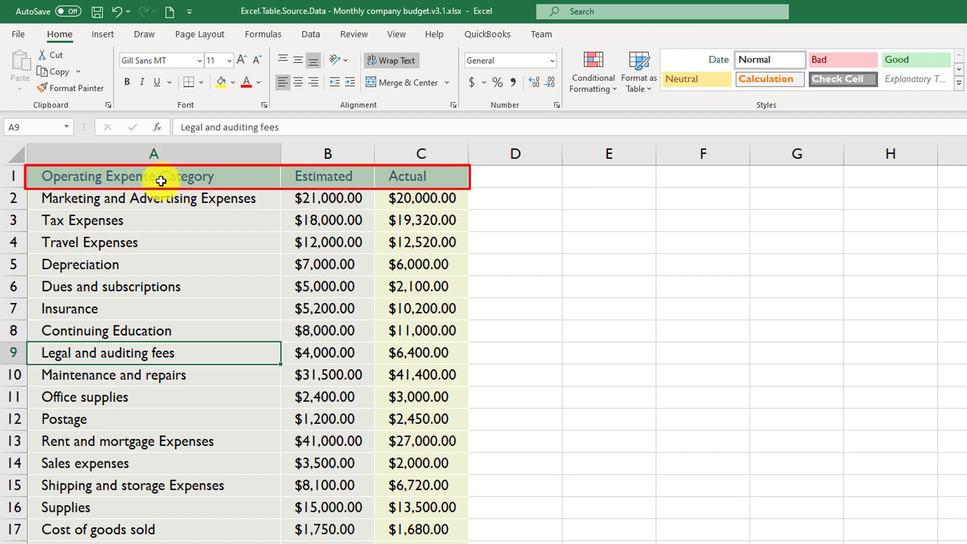
{"action": "left_click_drag", "start_coordinate": [161, 178], "coordinate": [443, 541]}
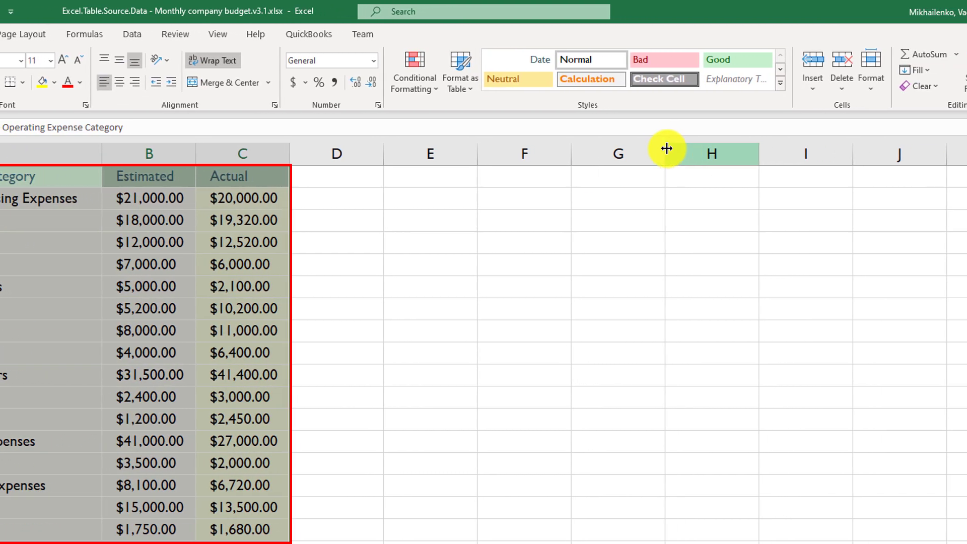
{"action": "left_click", "coordinate": [772, 83]}
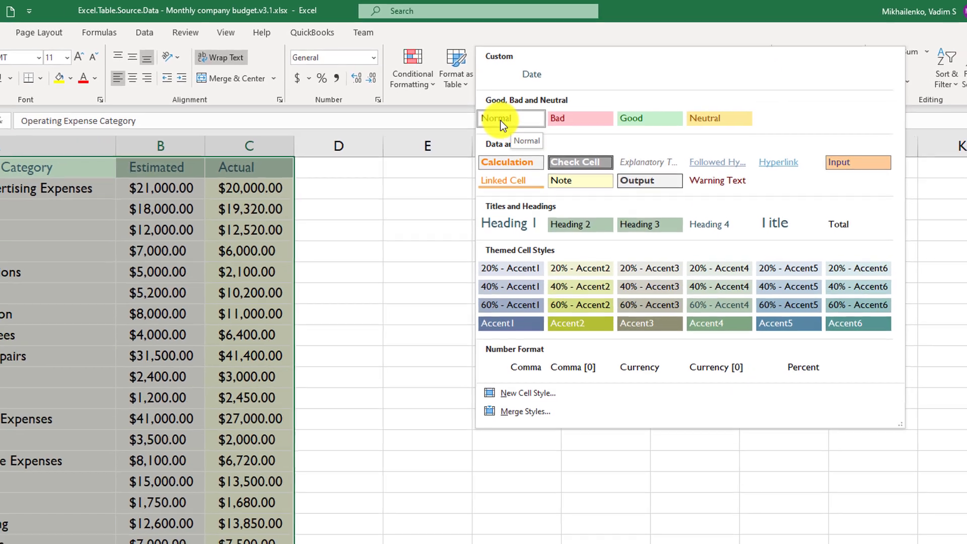
{"action": "left_click", "coordinate": [500, 127]}
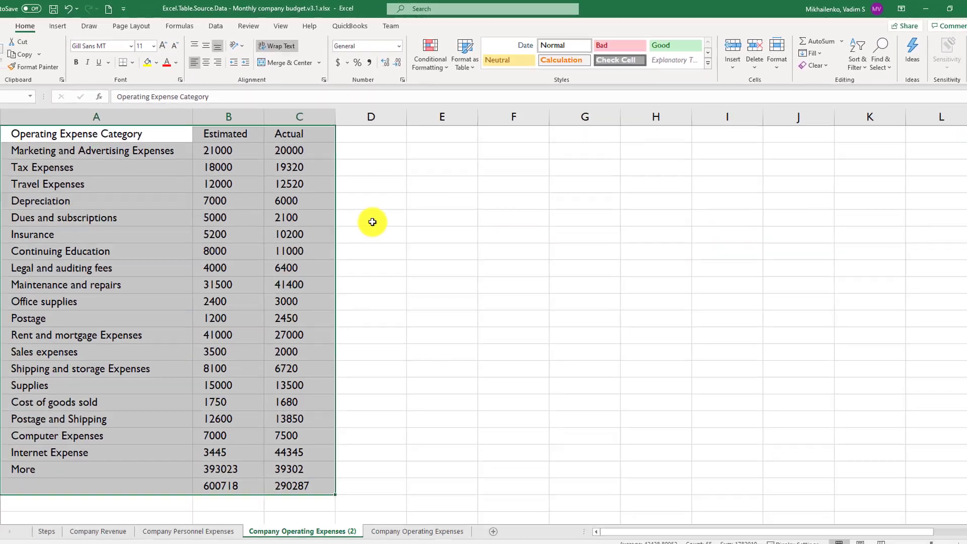
{"action": "left_click", "coordinate": [361, 233]}
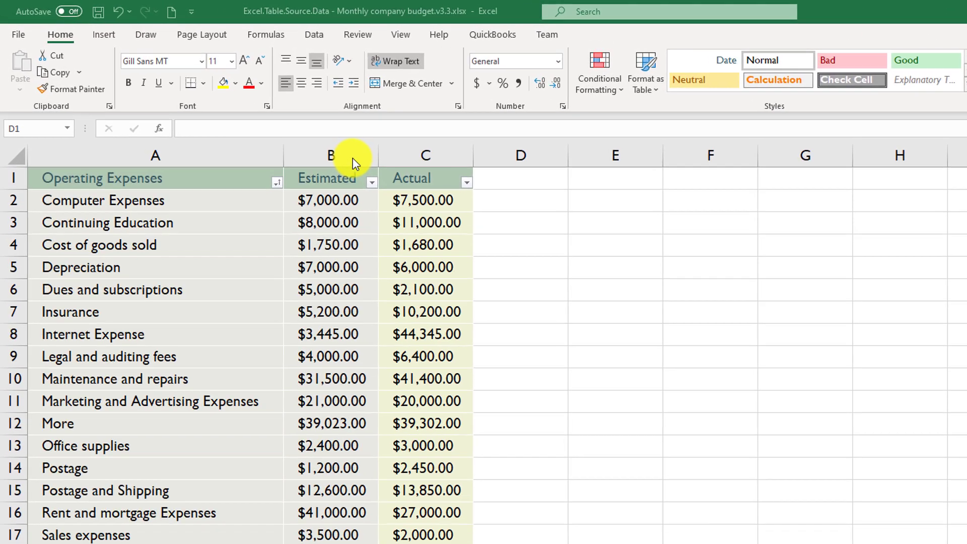
Delete the Estimated column B, then undo the deletion.
{"action": "left_click", "coordinate": [348, 156]}
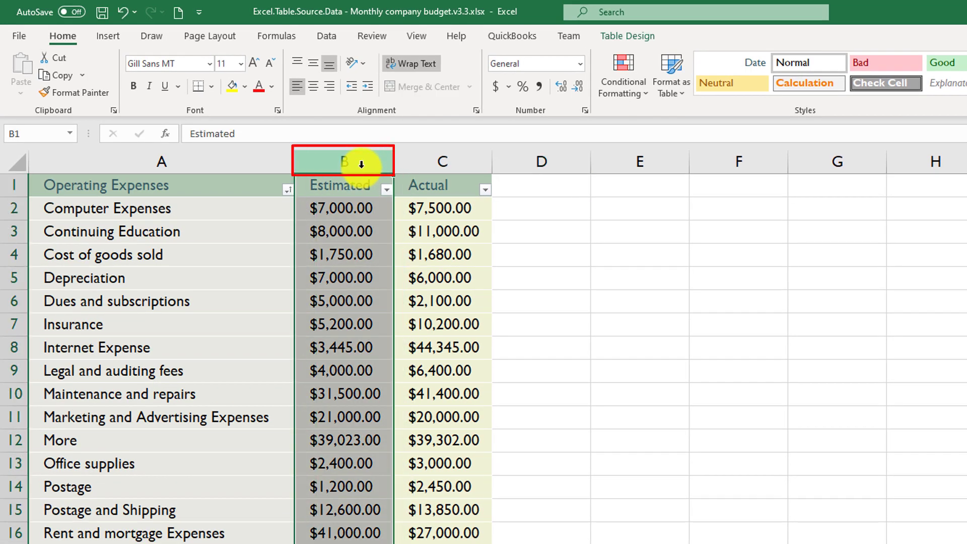
{"action": "right_click", "coordinate": [369, 169]}
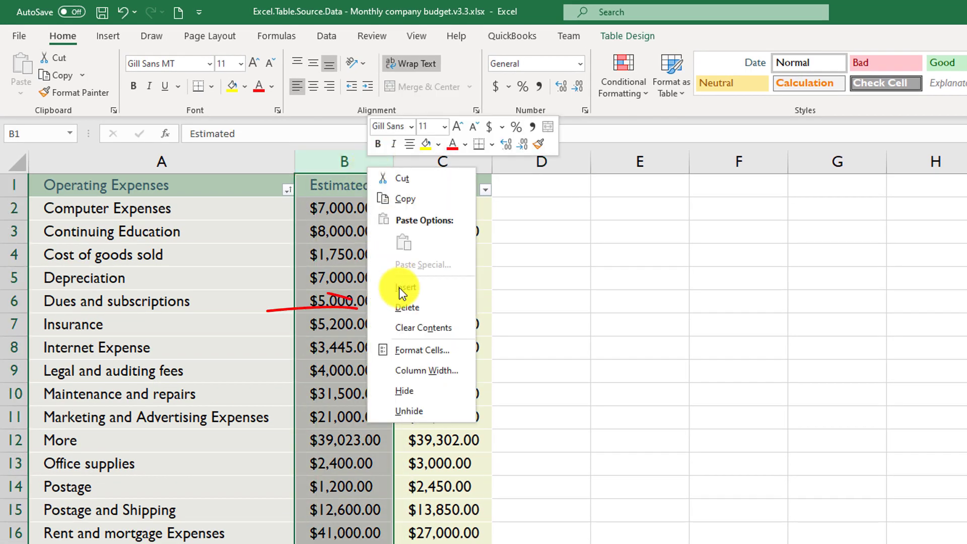
{"action": "left_click", "coordinate": [407, 307]}
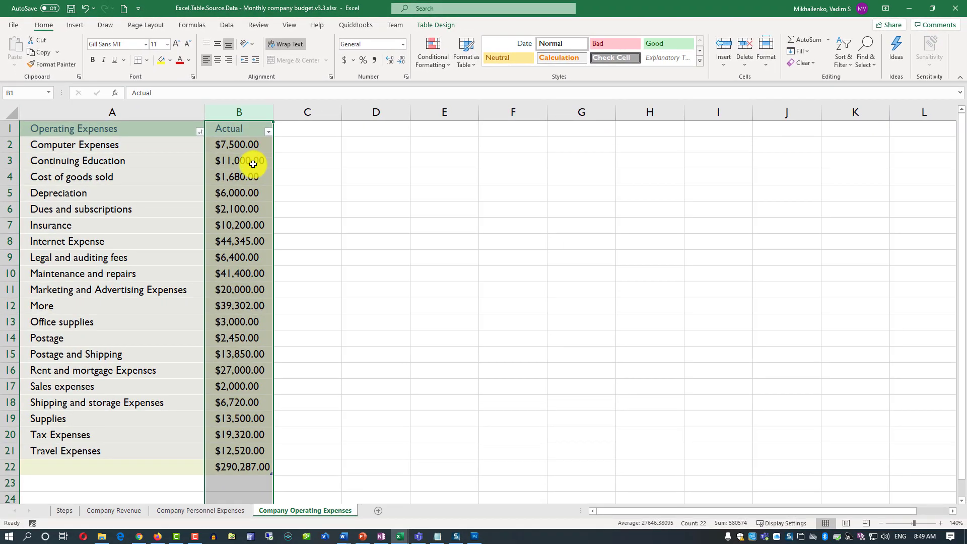
{"action": "key", "text": "ctrl+z"}
Enter the header 'Category' in cell D1.
{"action": "left_click", "coordinate": [373, 147]}
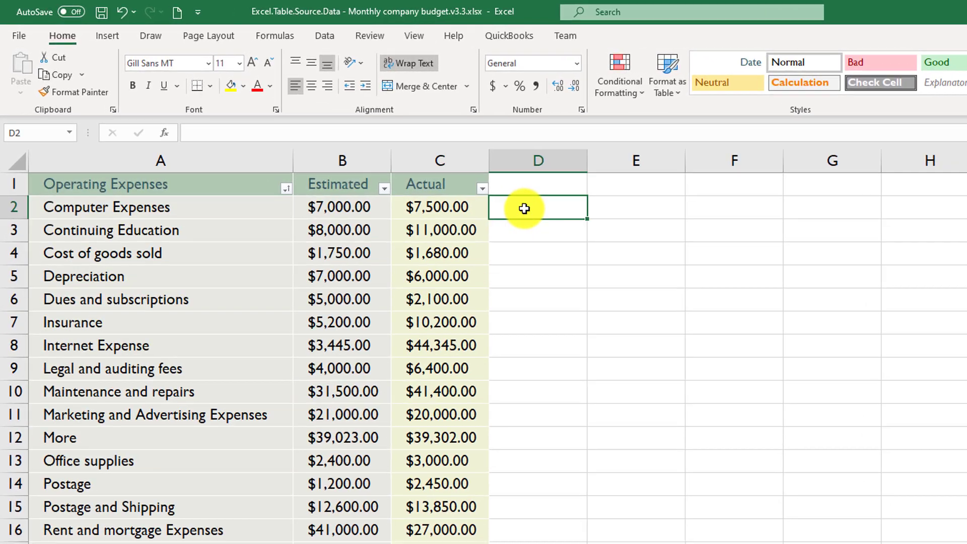
{"action": "left_click", "coordinate": [524, 183]}
{"action": "type", "text": "Category"}
{"action": "key", "text": "Return"}
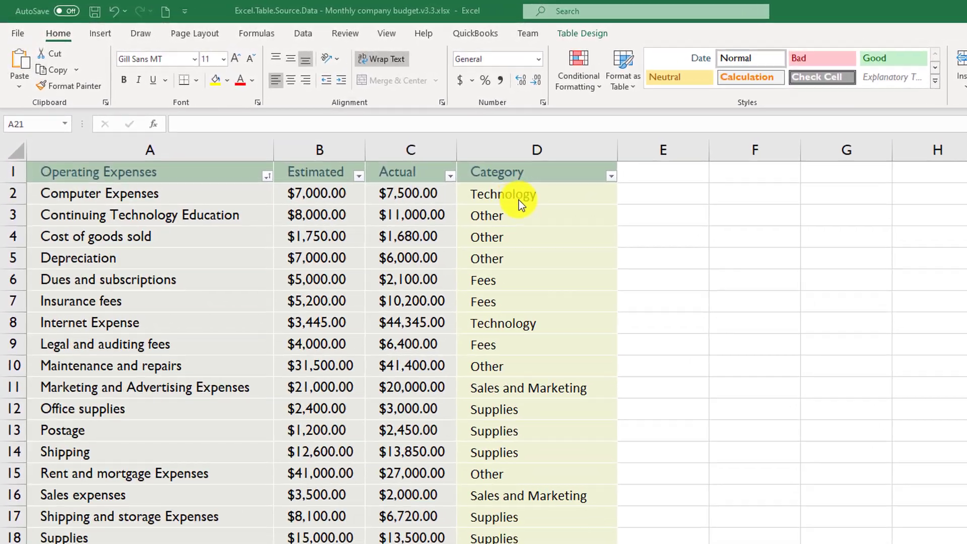
Copy C4's formatting with Format Painter onto the Category cells D2:D21.
{"action": "left_click", "coordinate": [437, 208]}
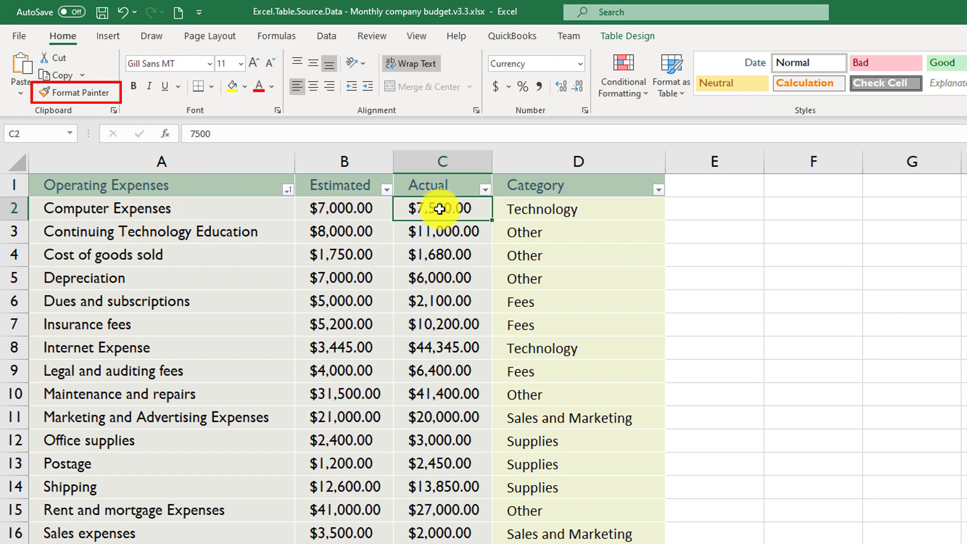
{"action": "key", "text": "F2"}
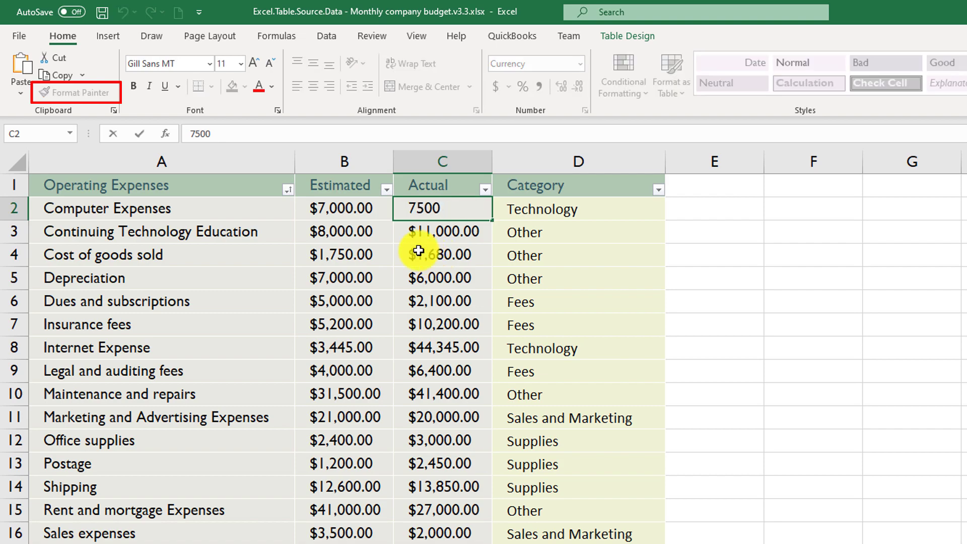
{"action": "left_click", "coordinate": [419, 250]}
{"action": "left_click", "coordinate": [62, 90]}
{"action": "mouse_move", "coordinate": [541, 208]}
{"action": "left_mouse_down"}
{"action": "mouse_move", "coordinate": [547, 510]}
{"action": "mouse_move", "coordinate": [411, 464]}
{"action": "mouse_move", "coordinate": [414, 448]}
{"action": "mouse_move", "coordinate": [398, 431]}
{"action": "left_mouse_up"}
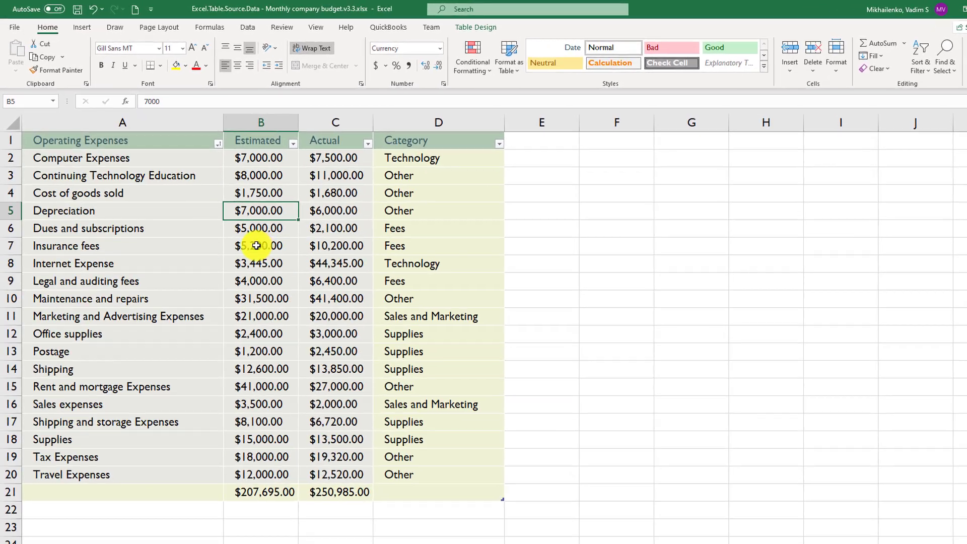
Try blue medium, light yellow and another light table style on the expense table.
{"action": "left_click", "coordinate": [247, 234]}
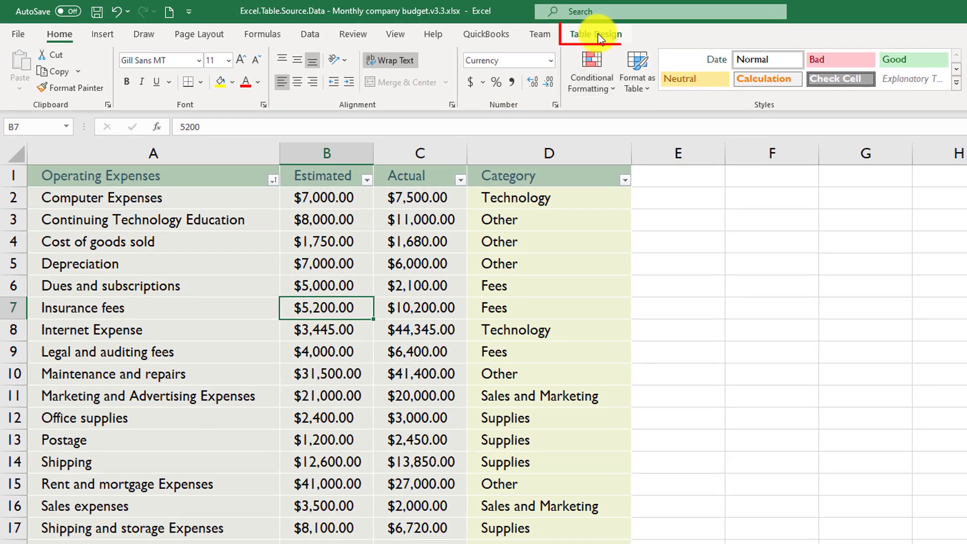
{"action": "left_click", "coordinate": [599, 35]}
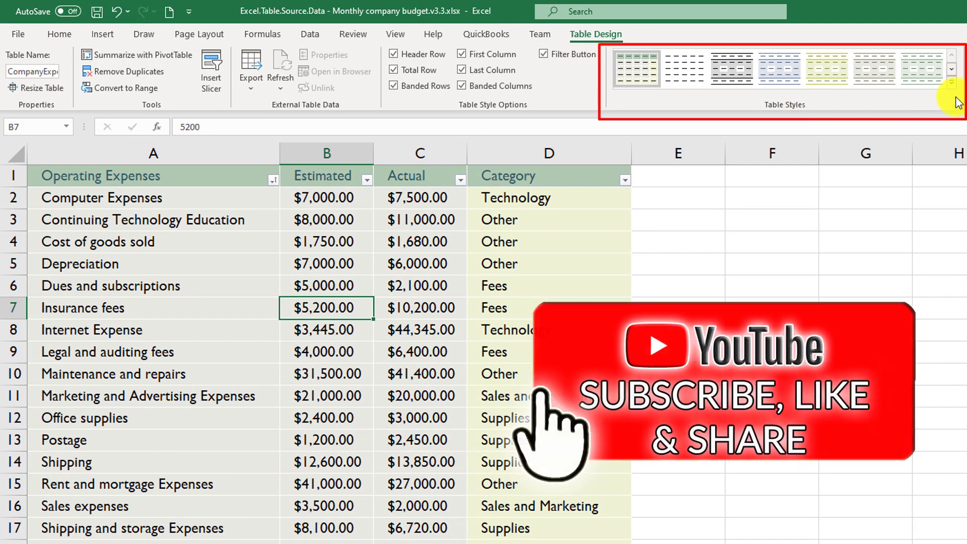
{"action": "left_click", "coordinate": [950, 83]}
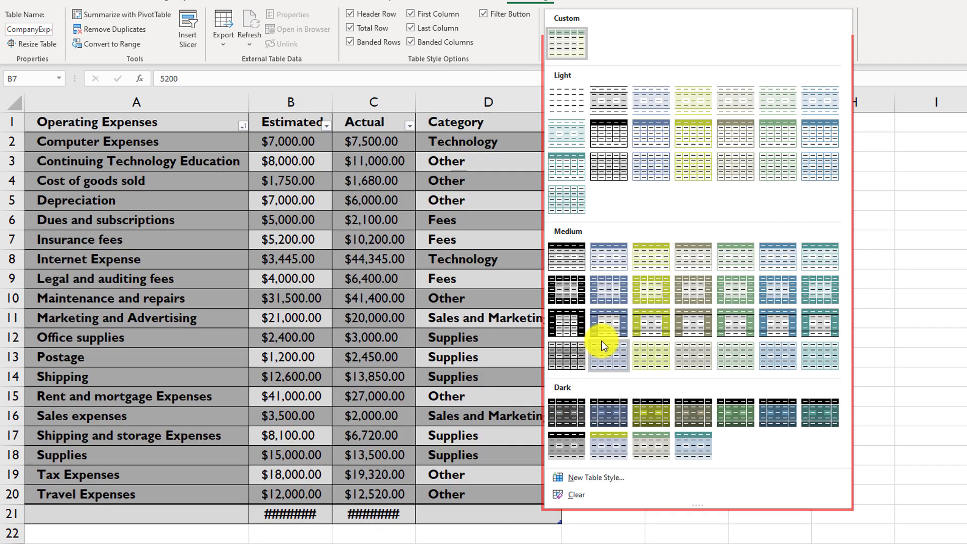
{"action": "left_click", "coordinate": [609, 324]}
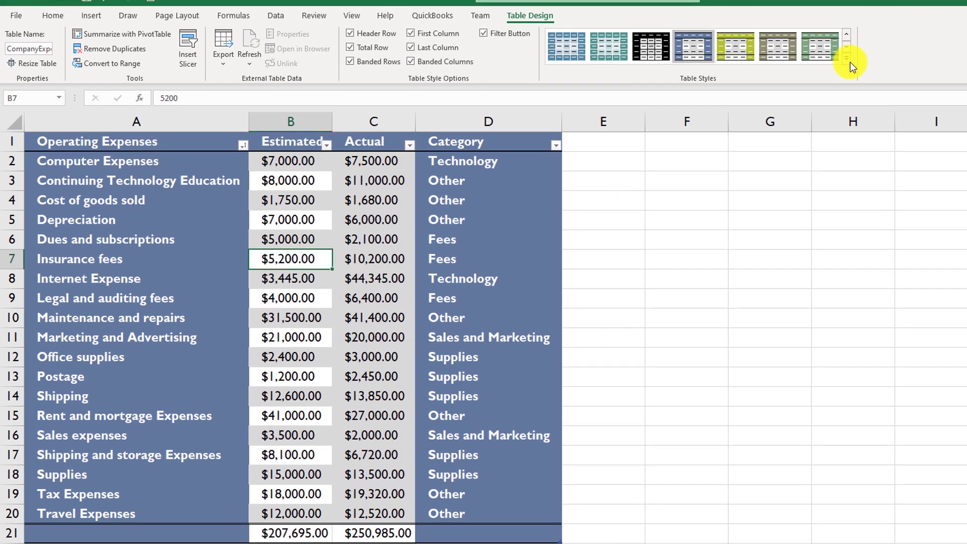
{"action": "left_click", "coordinate": [848, 59]}
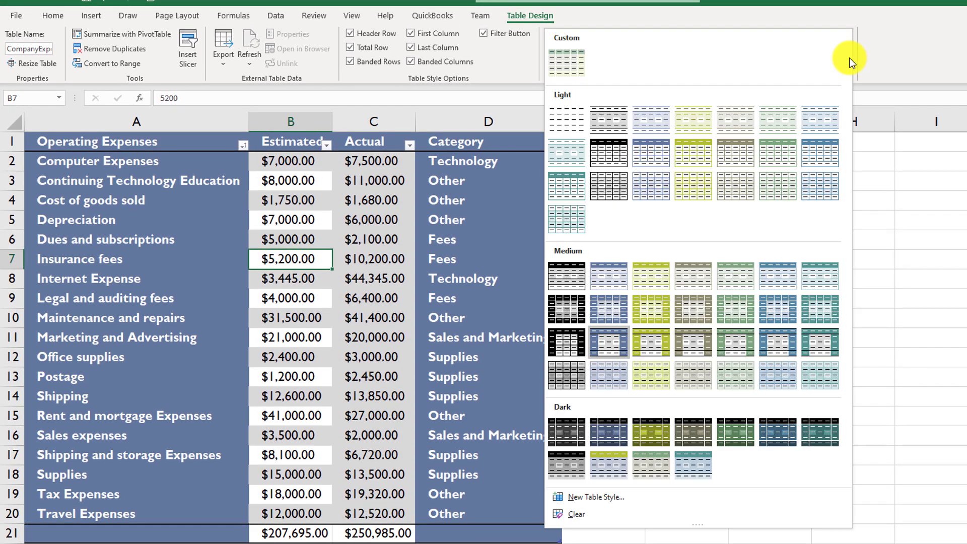
{"action": "left_click", "coordinate": [700, 187]}
{"action": "left_click", "coordinate": [846, 58]}
{"action": "left_click", "coordinate": [805, 124]}
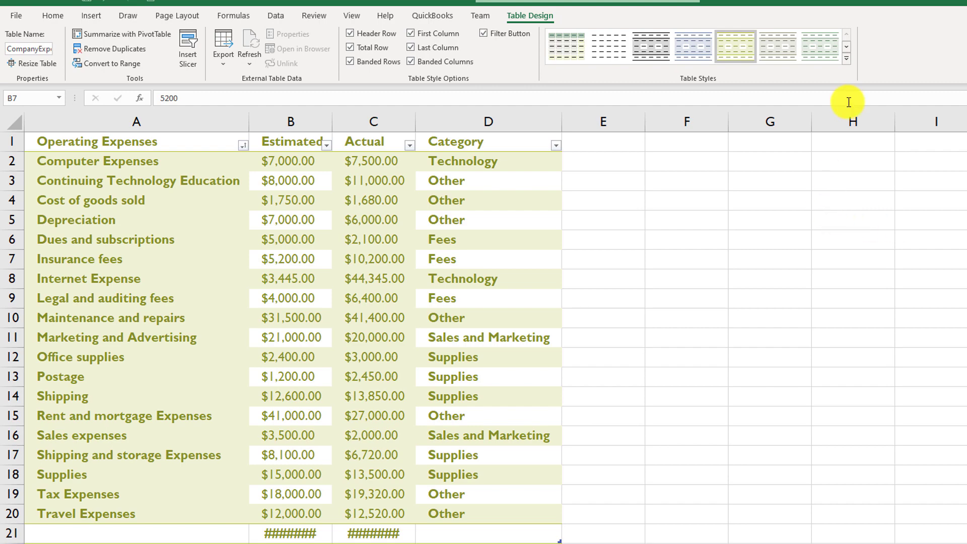
Clear the table style and start a new custom table style, Table Style 1.
{"action": "left_click", "coordinate": [846, 59]}
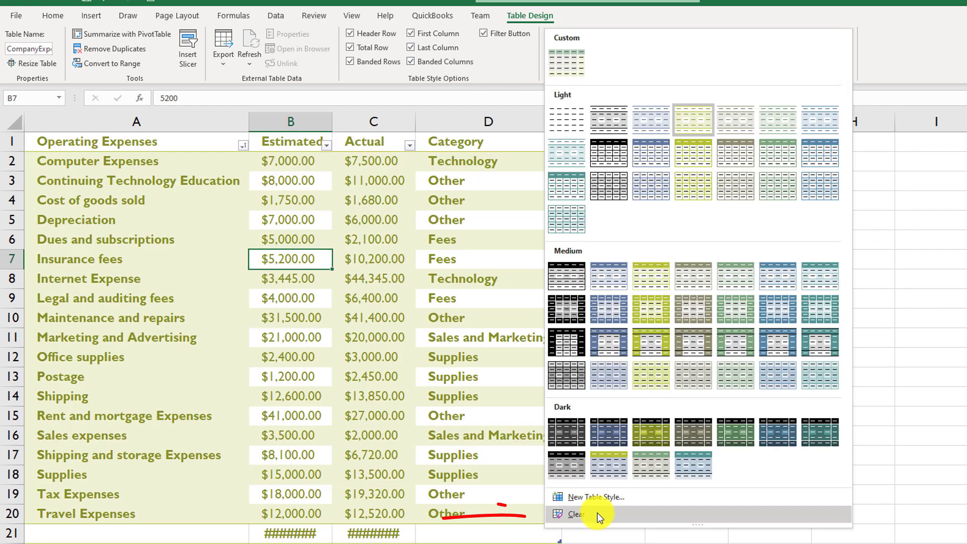
{"action": "left_click", "coordinate": [574, 516]}
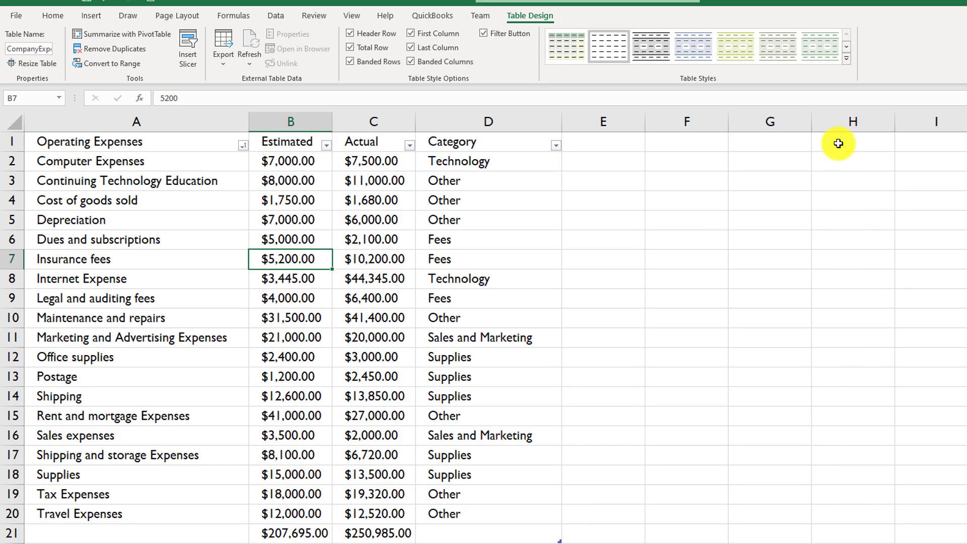
{"action": "left_click", "coordinate": [848, 59]}
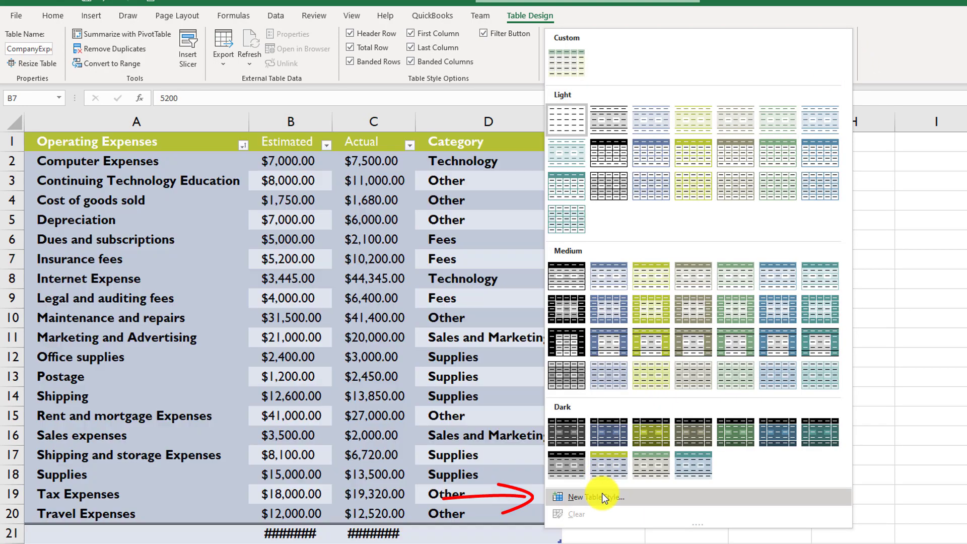
{"action": "left_click", "coordinate": [602, 495]}
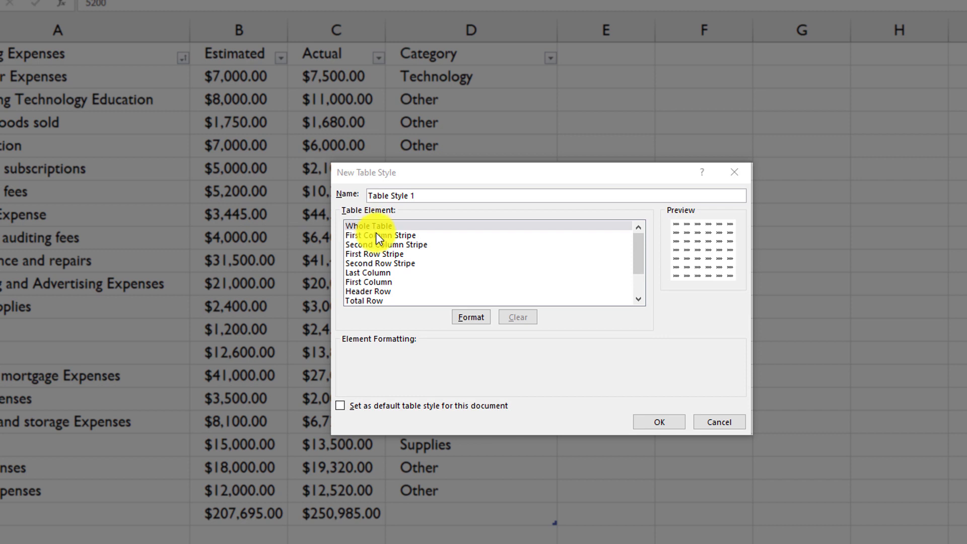
Select the column and row stripe elements and start formatting the first row stripe.
{"action": "left_click", "coordinate": [386, 235]}
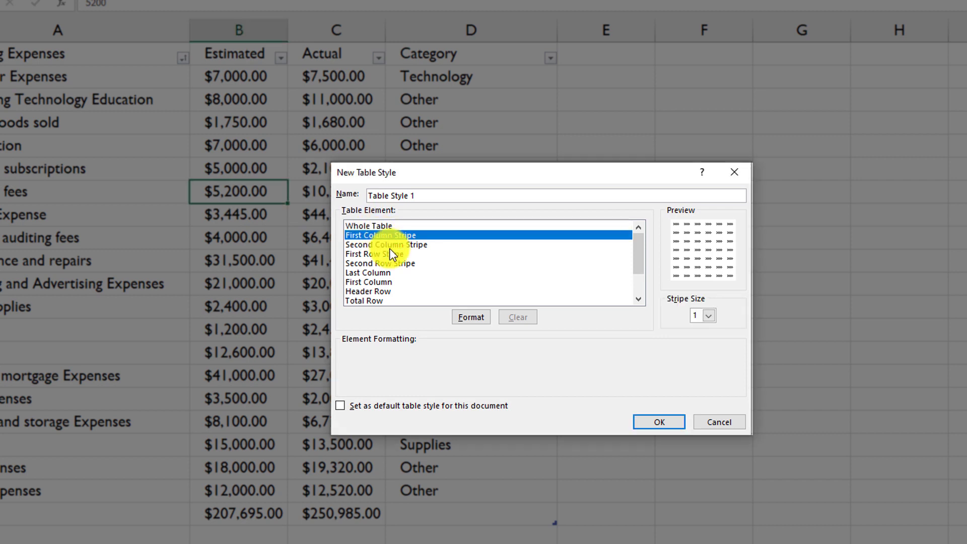
{"action": "left_click", "coordinate": [389, 245]}
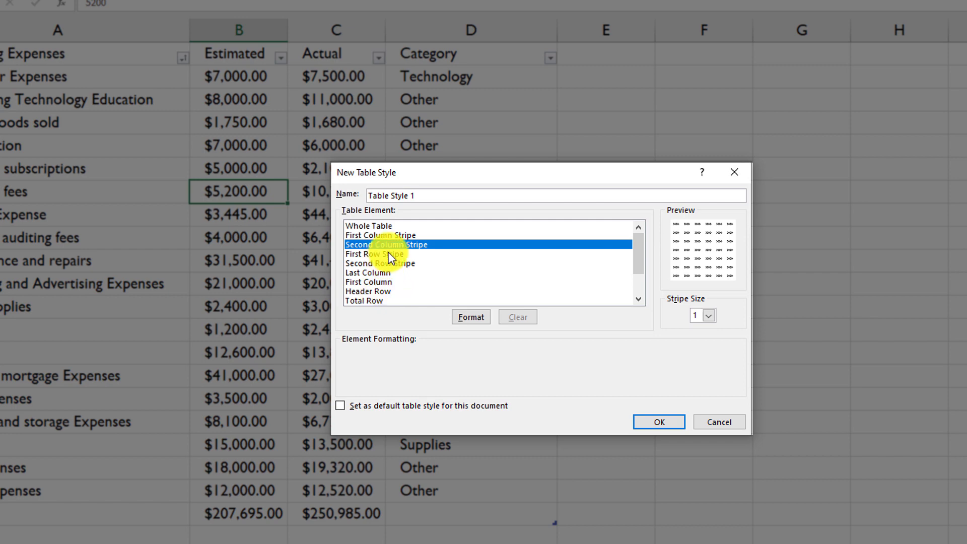
{"action": "left_click", "coordinate": [389, 254]}
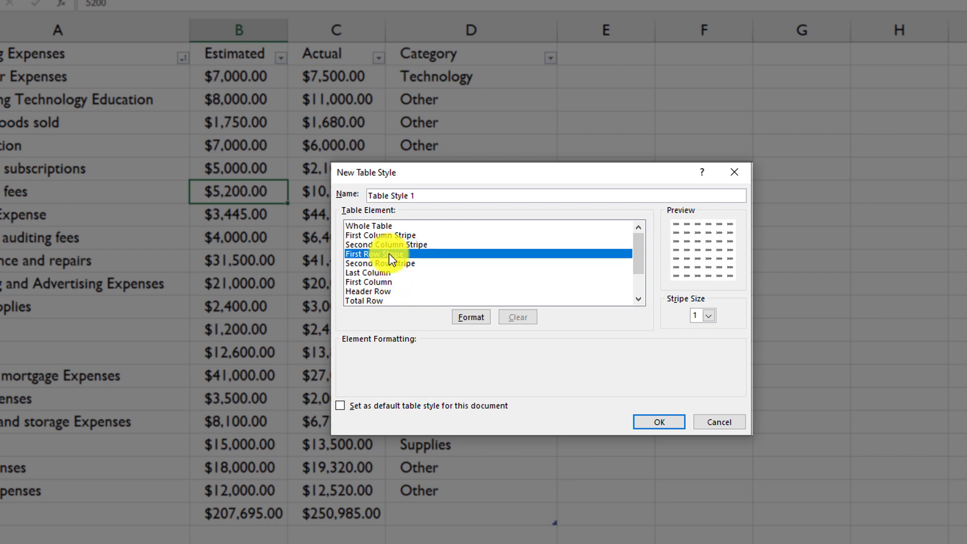
{"action": "left_click", "coordinate": [467, 320]}
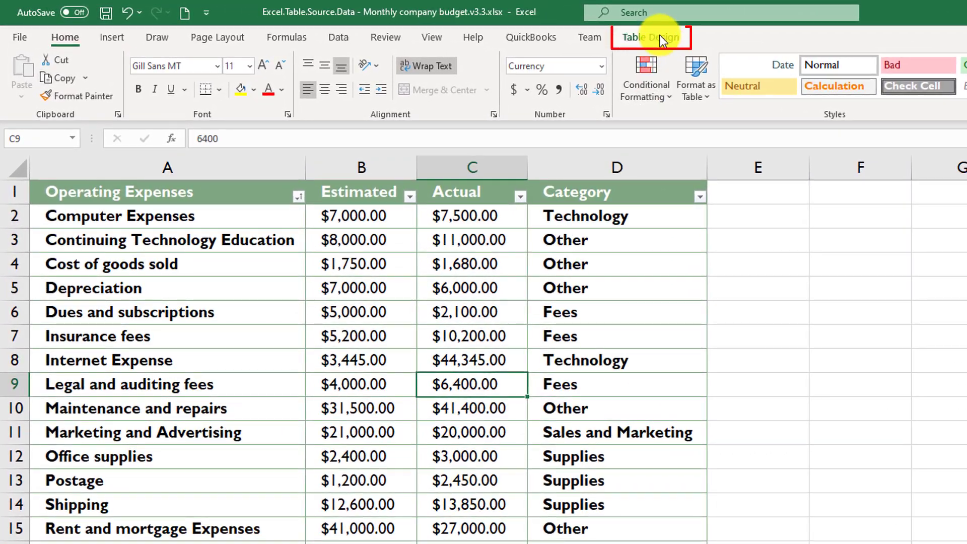
Insert a slicer on the expenses table using the Category field.
{"action": "left_click", "coordinate": [661, 40]}
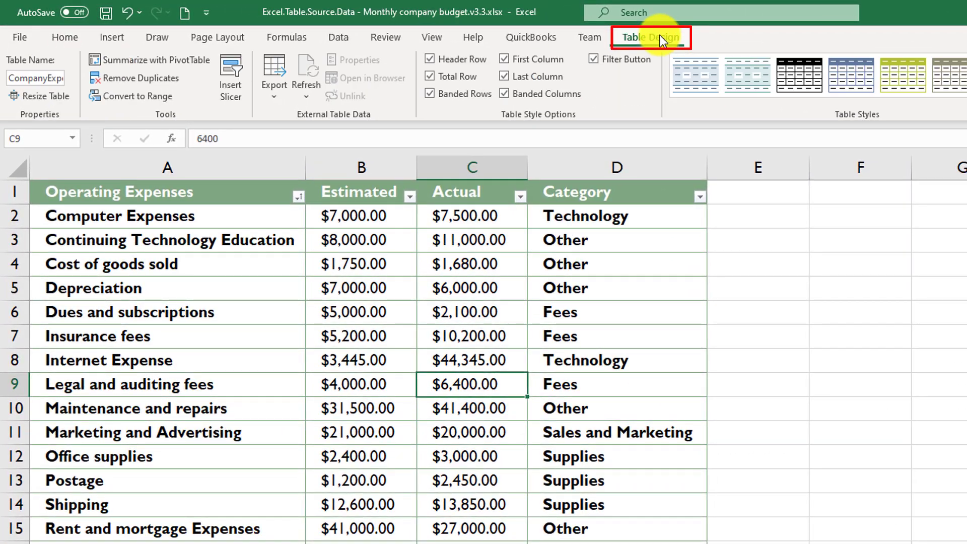
{"action": "left_click", "coordinate": [231, 81]}
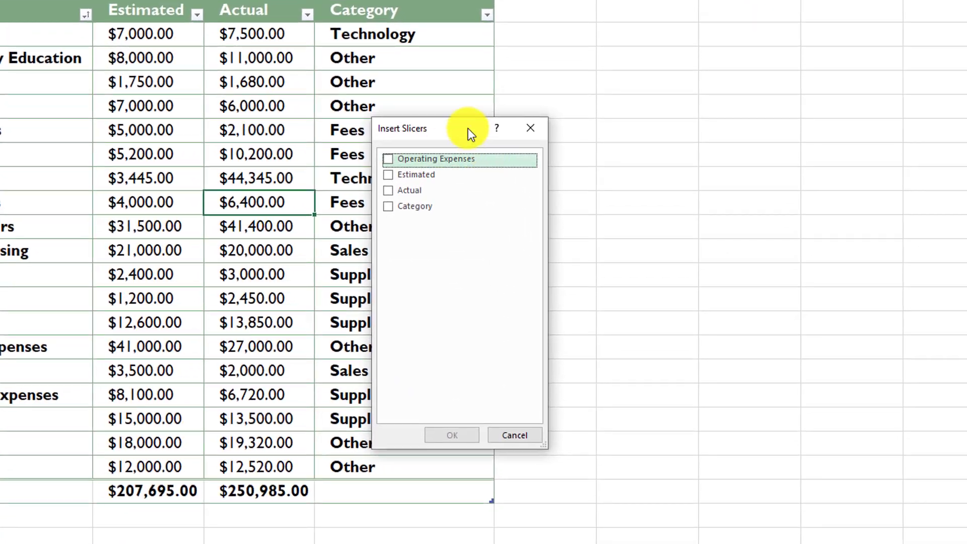
{"action": "left_click_drag", "start_coordinate": [487, 132], "coordinate": [780, 115]}
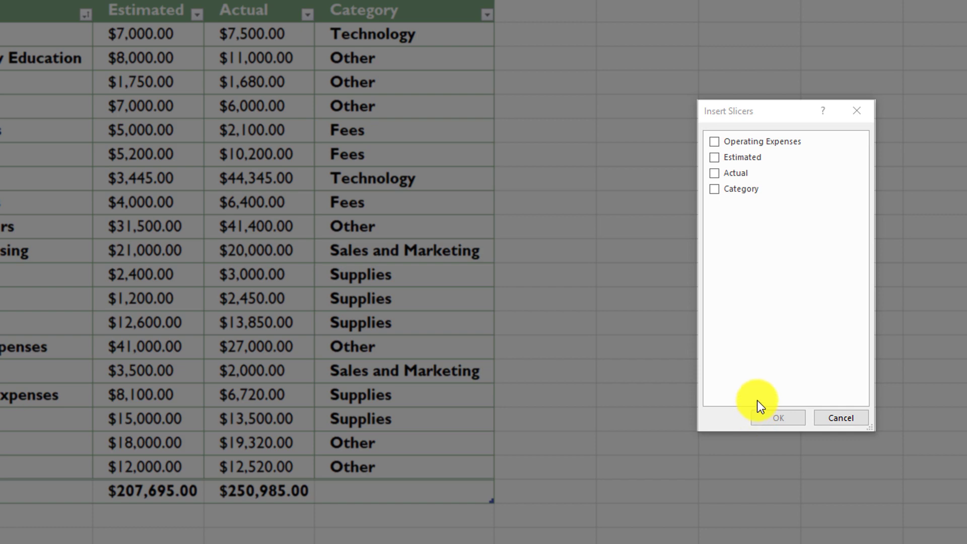
{"action": "left_click", "coordinate": [714, 190]}
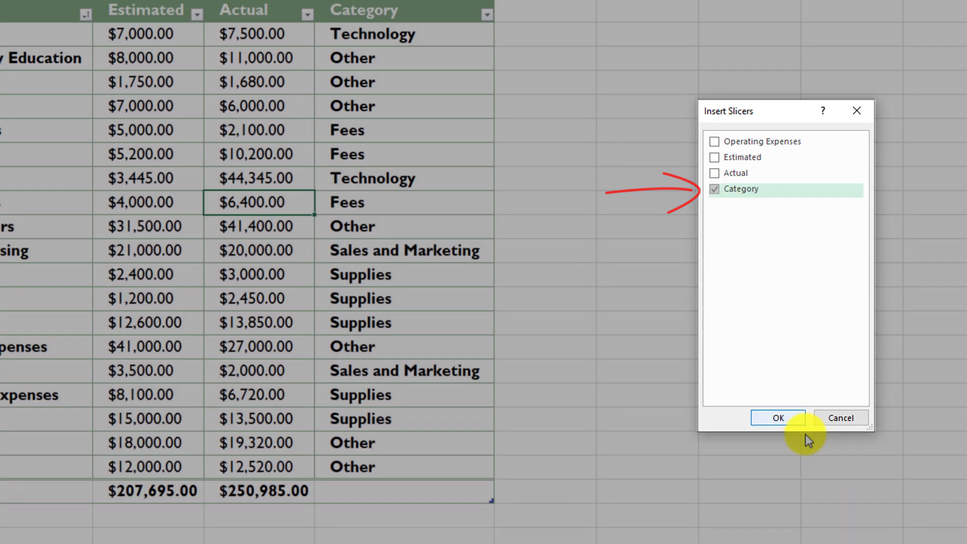
{"action": "left_click", "coordinate": [777, 416]}
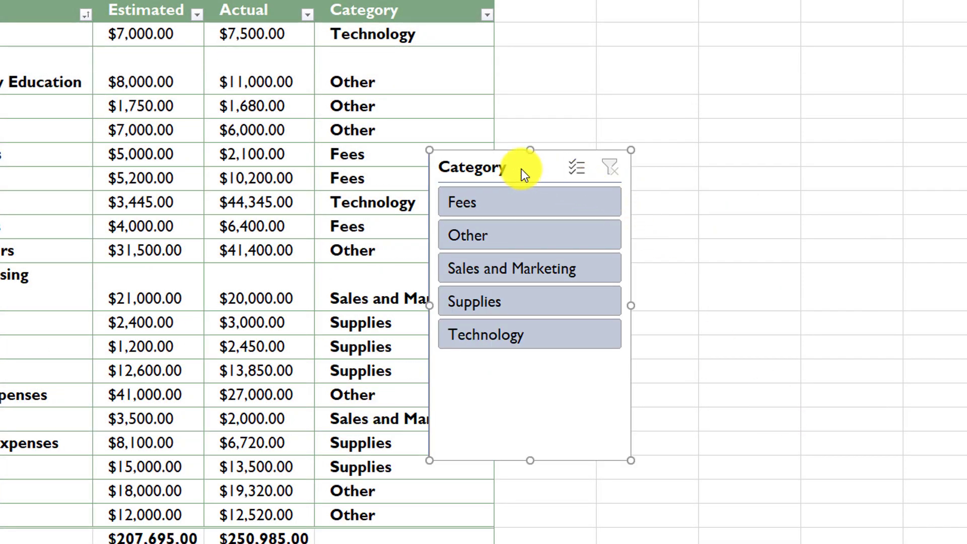
Place the slicer beside the table and filter by Fees, Other, Technology, then Sales and Marketing through Technology.
{"action": "left_click_drag", "start_coordinate": [541, 168], "coordinate": [787, 78]}
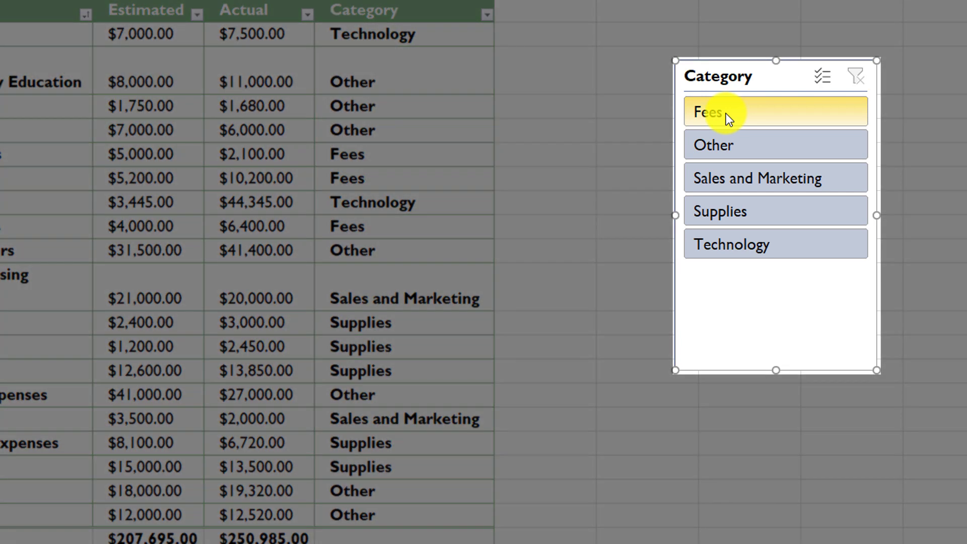
{"action": "left_click", "coordinate": [726, 113]}
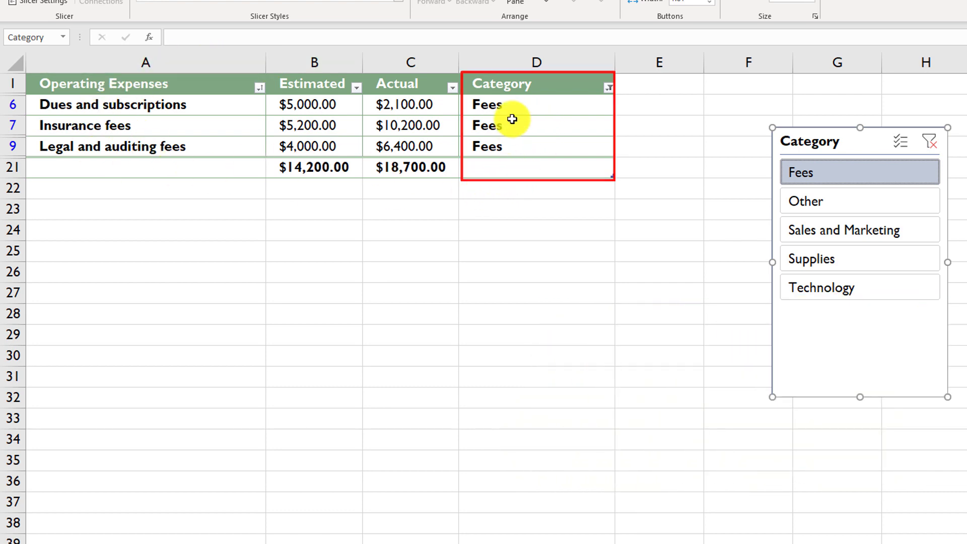
{"action": "left_click", "coordinate": [811, 200]}
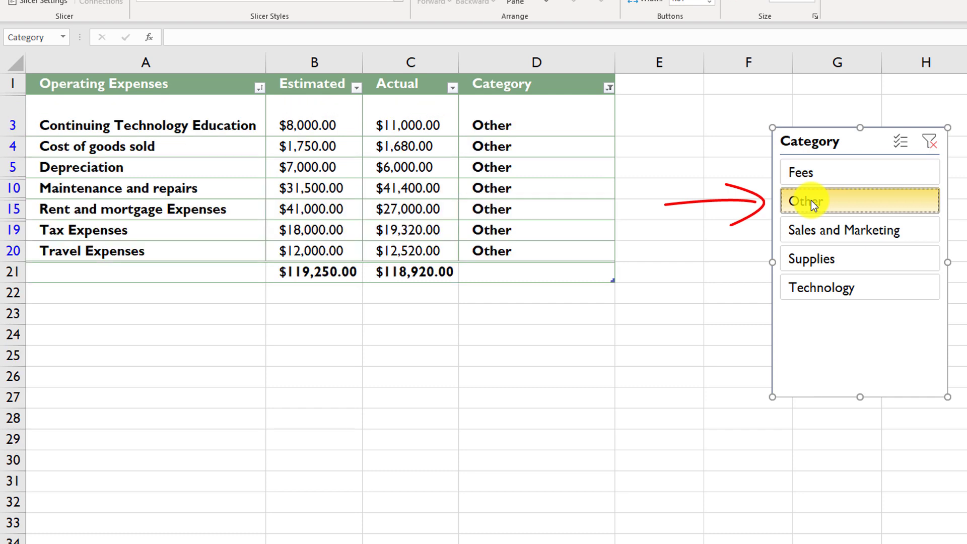
{"action": "left_click", "coordinate": [805, 286]}
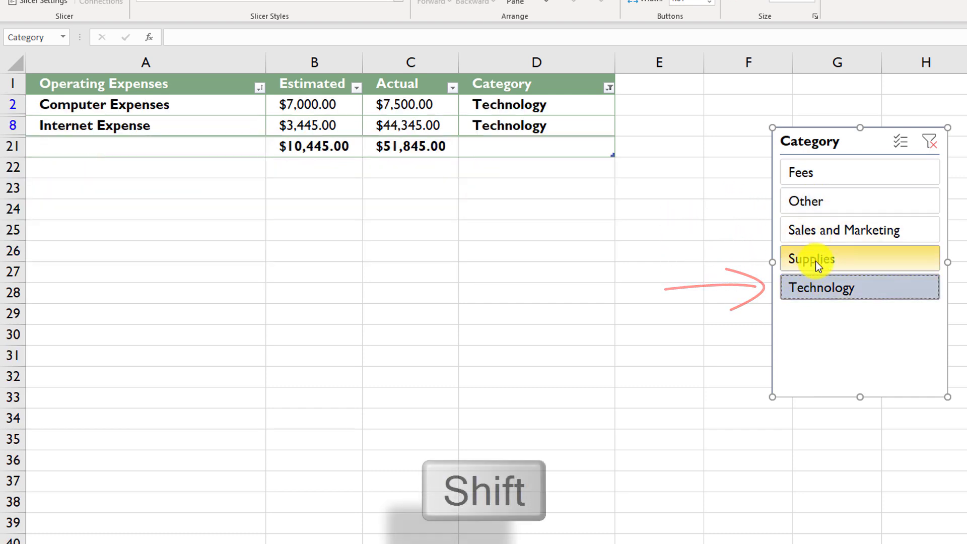
{"action": "left_click", "coordinate": [827, 234], "text": "shift"}
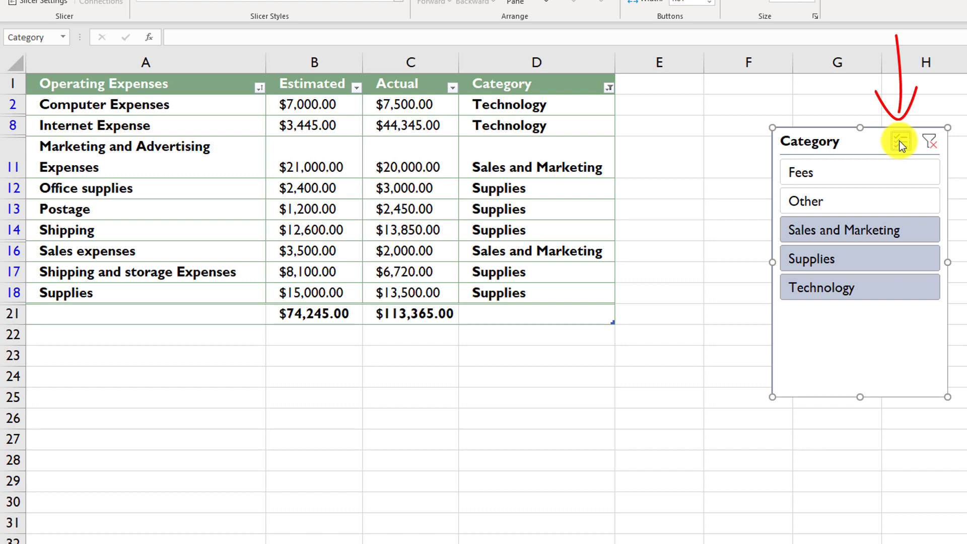
Filter to Fees and Other together, then clear the slicer filter to show every row.
{"action": "left_click", "coordinate": [889, 170]}
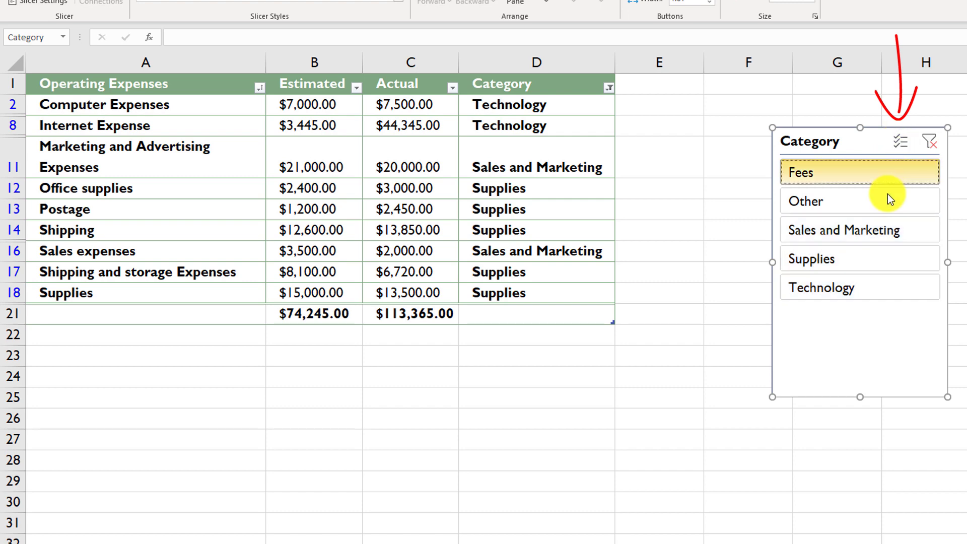
{"action": "left_click", "coordinate": [887, 199]}
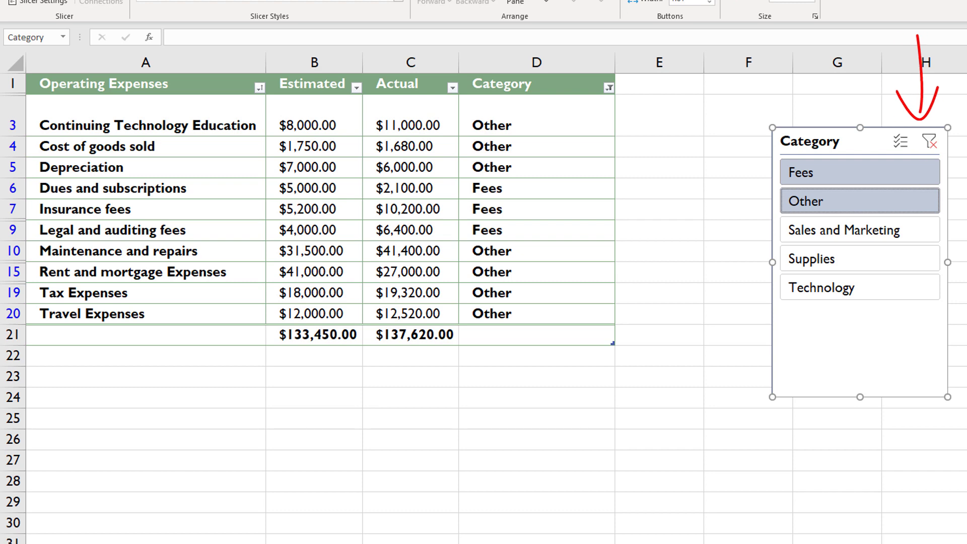
{"action": "left_click", "coordinate": [931, 144]}
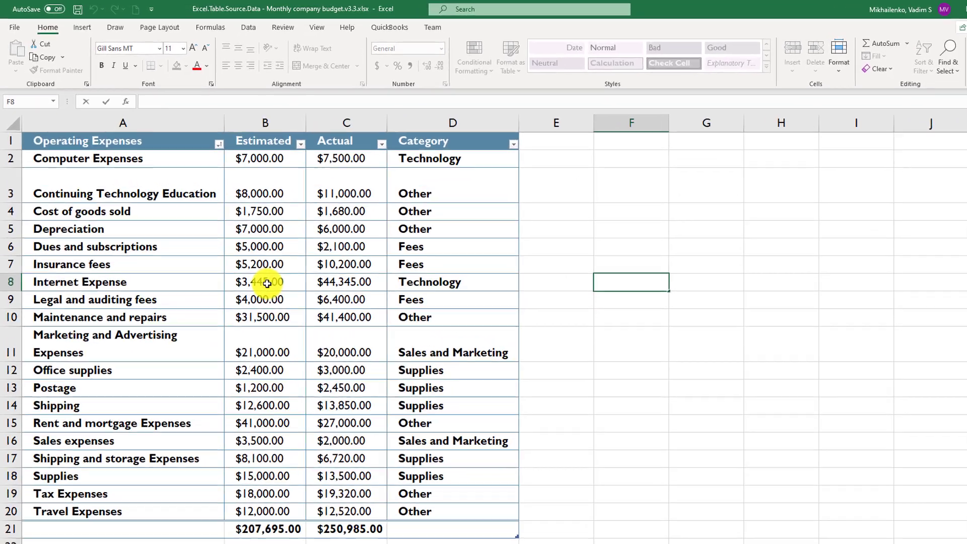
{"action": "left_click", "coordinate": [267, 283]}
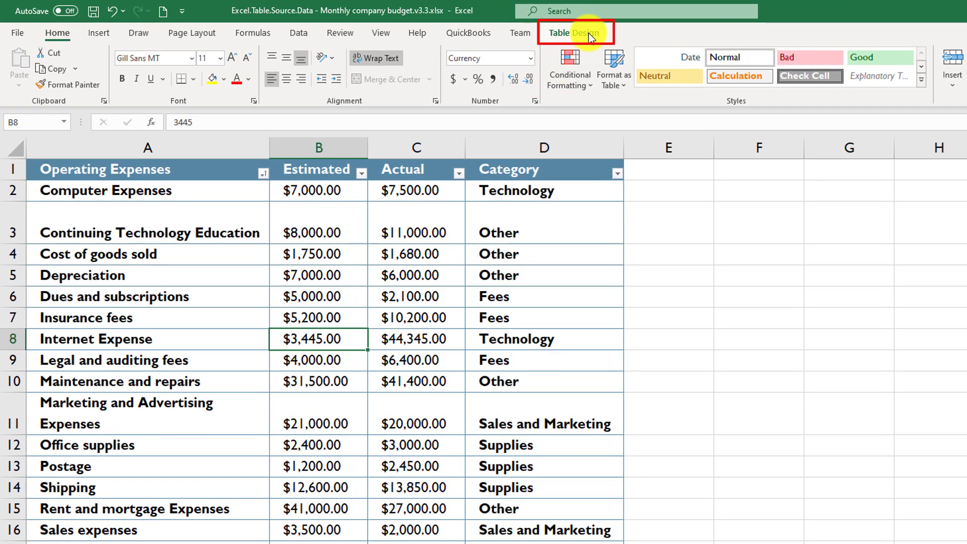
Summarize the CompanyExpenses table into a new PivotTable on a new worksheet.
{"action": "left_click", "coordinate": [588, 32]}
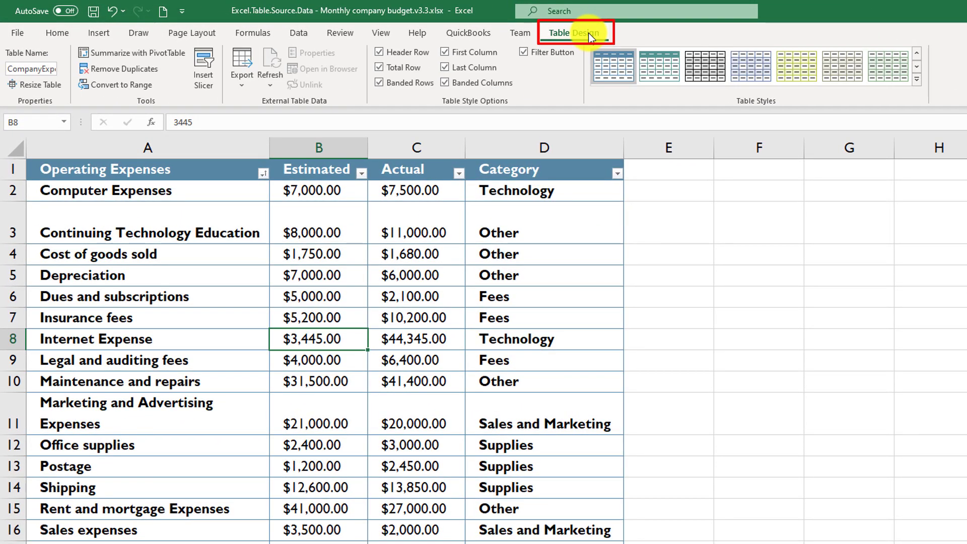
{"action": "left_click", "coordinate": [163, 53]}
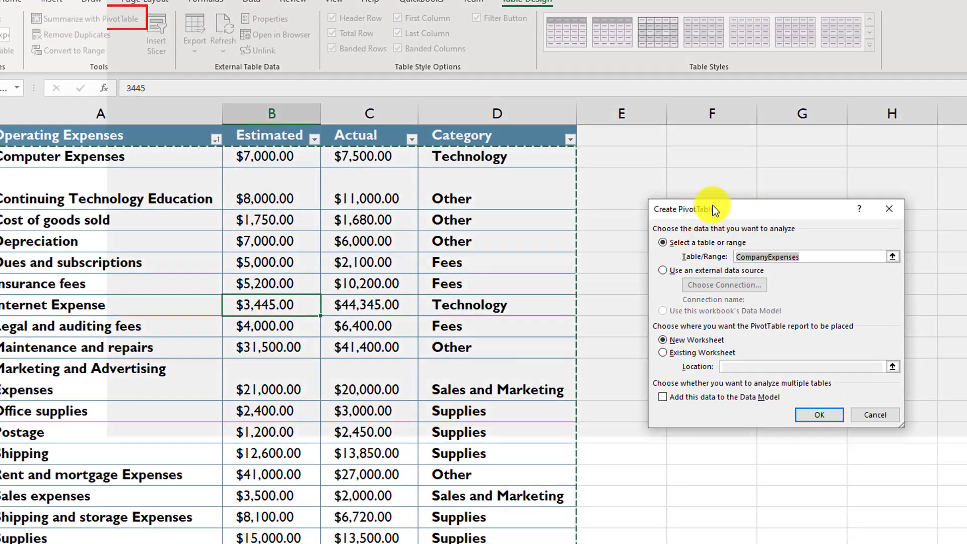
{"action": "double_click", "coordinate": [765, 256]}
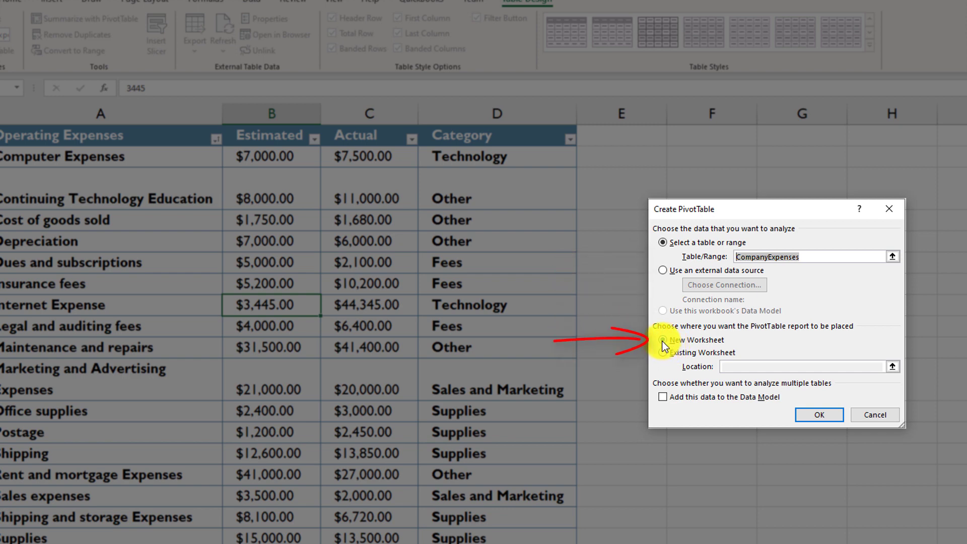
{"action": "left_click", "coordinate": [815, 416]}
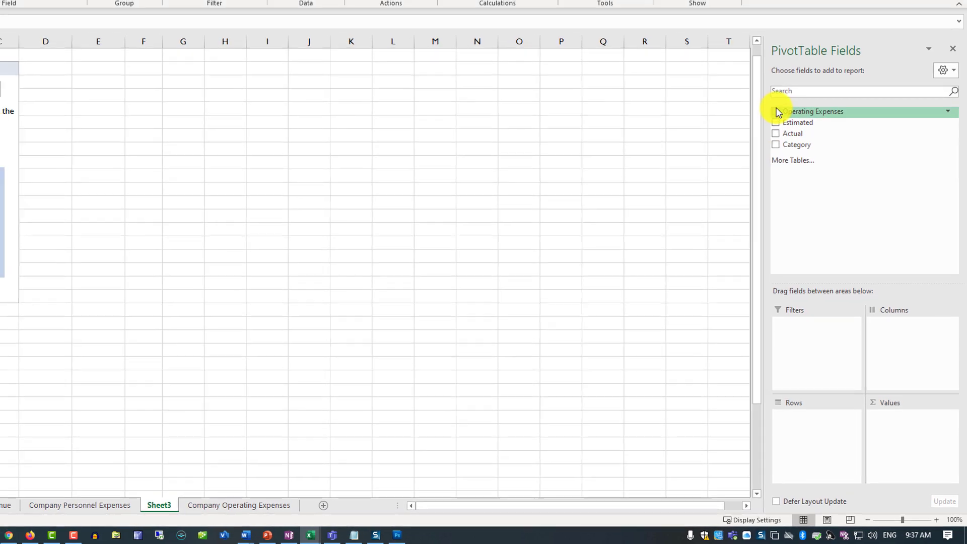
Add Operating Expenses, Estimated, Actual and Category to the pivot, then widen columns A and B.
{"action": "left_click", "coordinate": [772, 105]}
{"action": "left_click", "coordinate": [772, 117]}
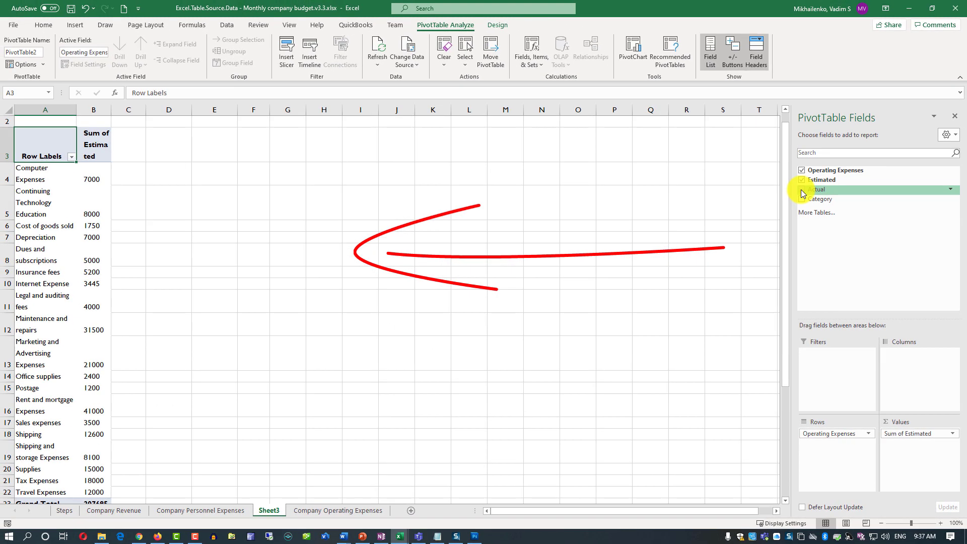
{"action": "left_click", "coordinate": [802, 190]}
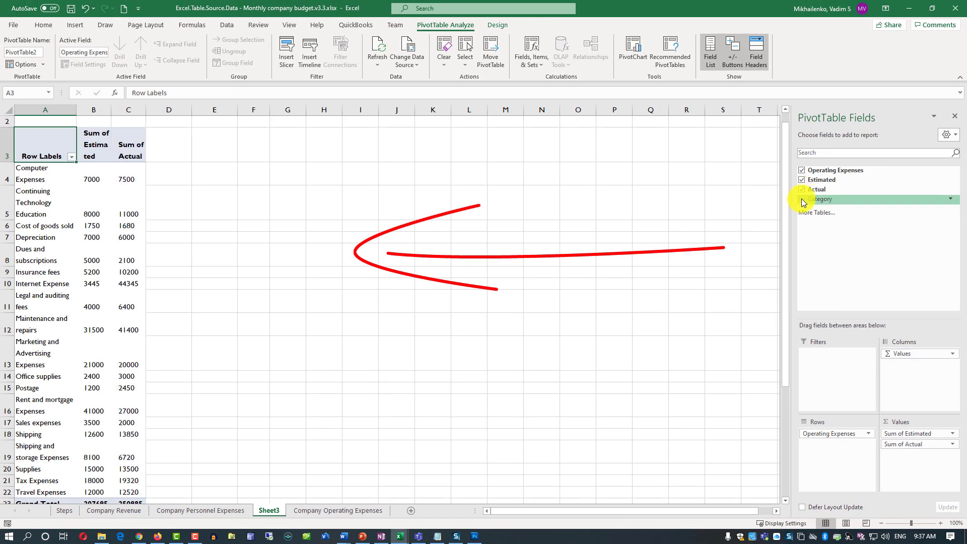
{"action": "left_click", "coordinate": [802, 200]}
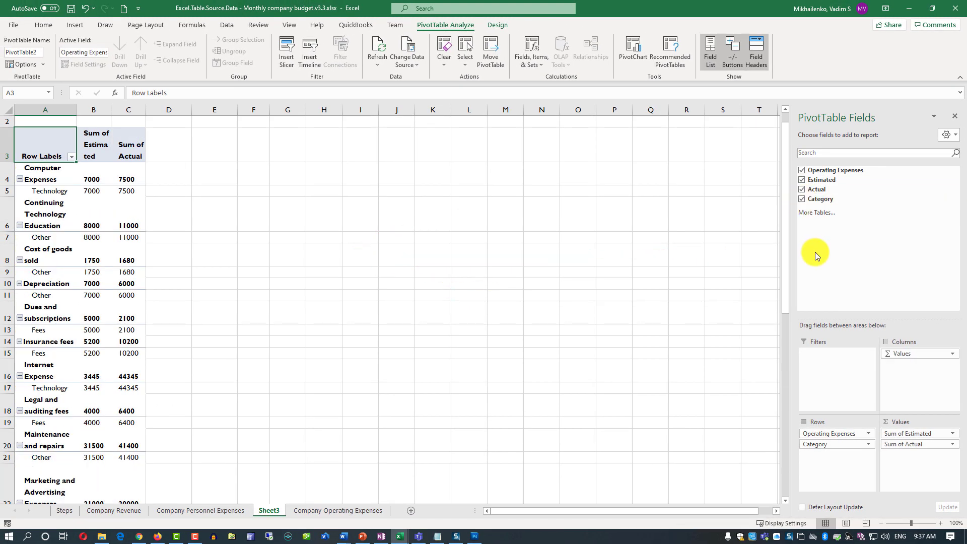
{"action": "left_click_drag", "start_coordinate": [77, 110], "coordinate": [182, 119]}
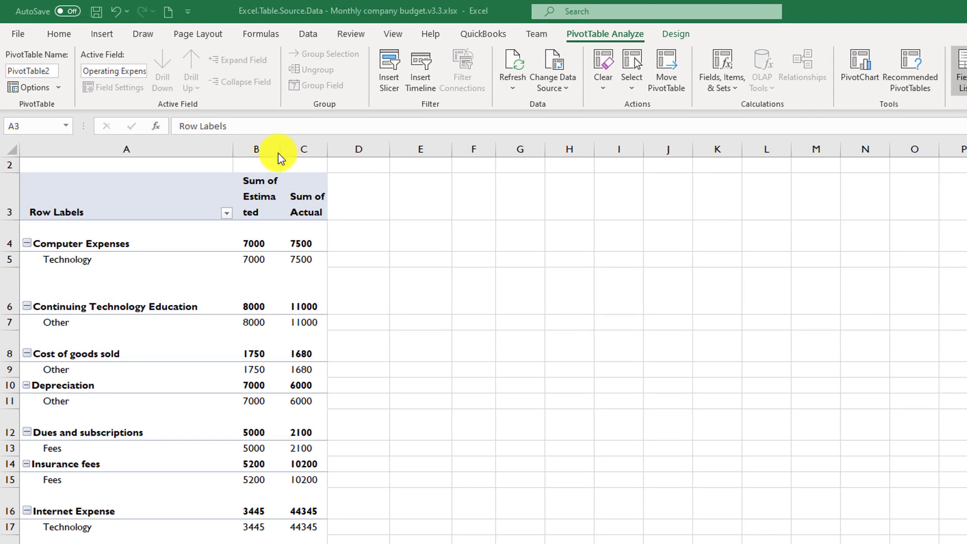
{"action": "left_click_drag", "start_coordinate": [279, 152], "coordinate": [382, 149]}
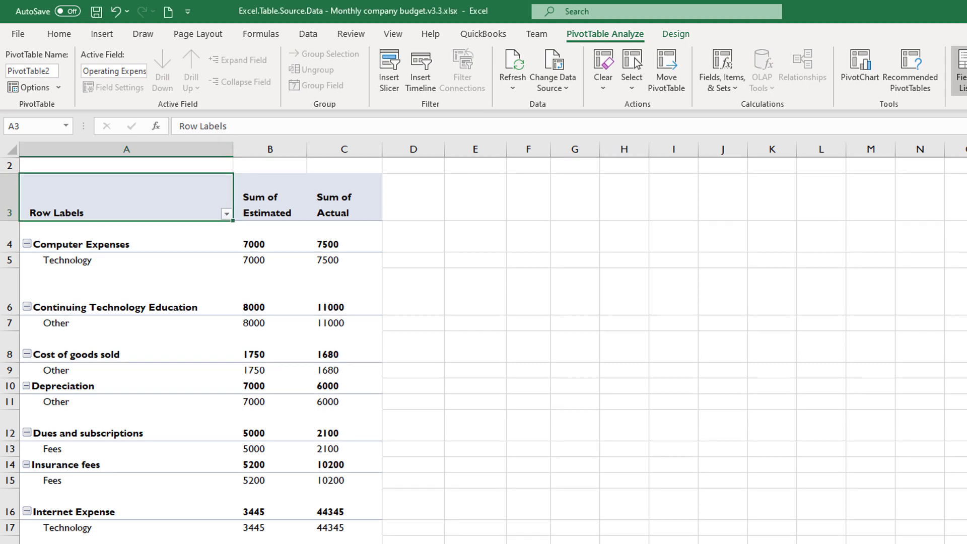
Move Category above Operating Expenses in the Rows area to group expenses by category.
{"action": "scroll", "coordinate": [945, 359], "scroll_direction": "down", "scroll_amount": 7}
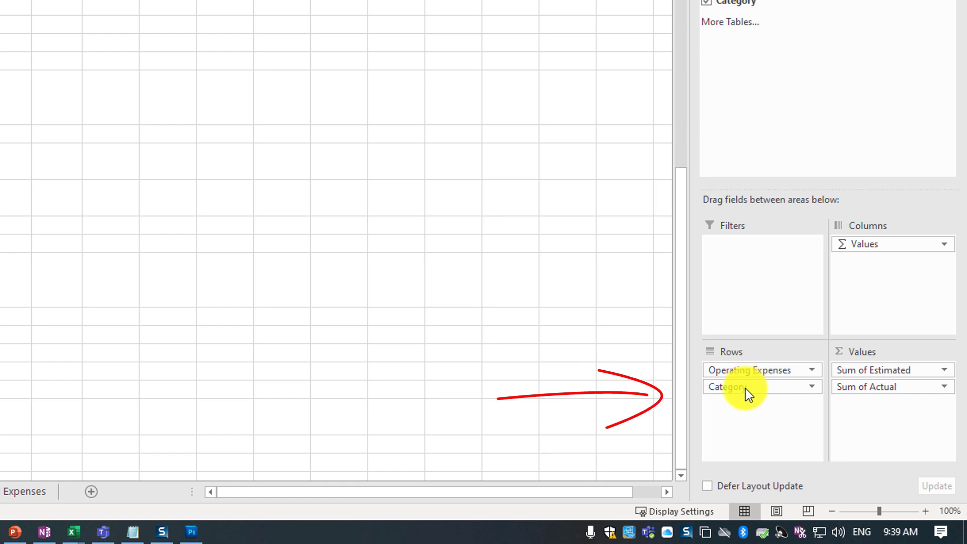
{"action": "left_click_drag", "start_coordinate": [745, 388], "coordinate": [746, 366]}
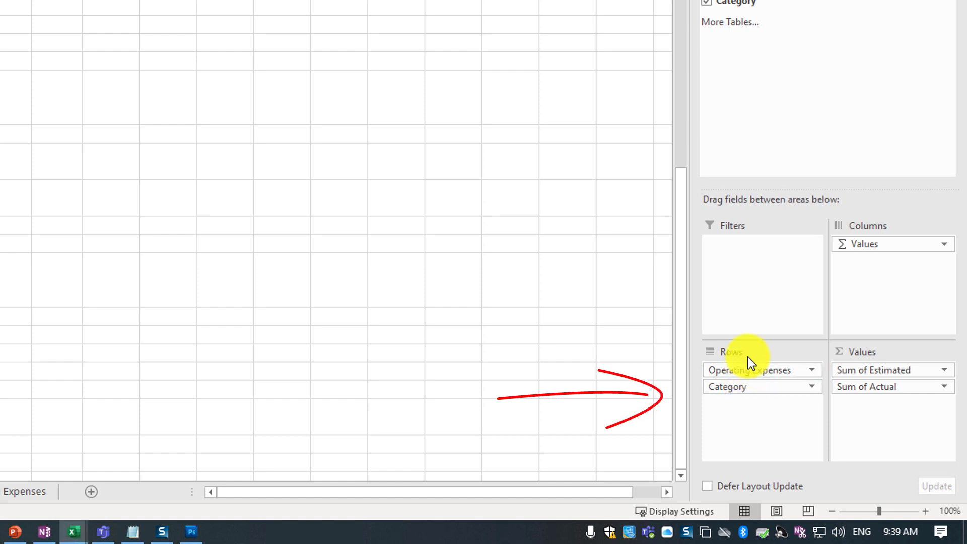
{"action": "left_click", "coordinate": [741, 389]}
{"action": "left_click_drag", "start_coordinate": [755, 388], "coordinate": [755, 367]}
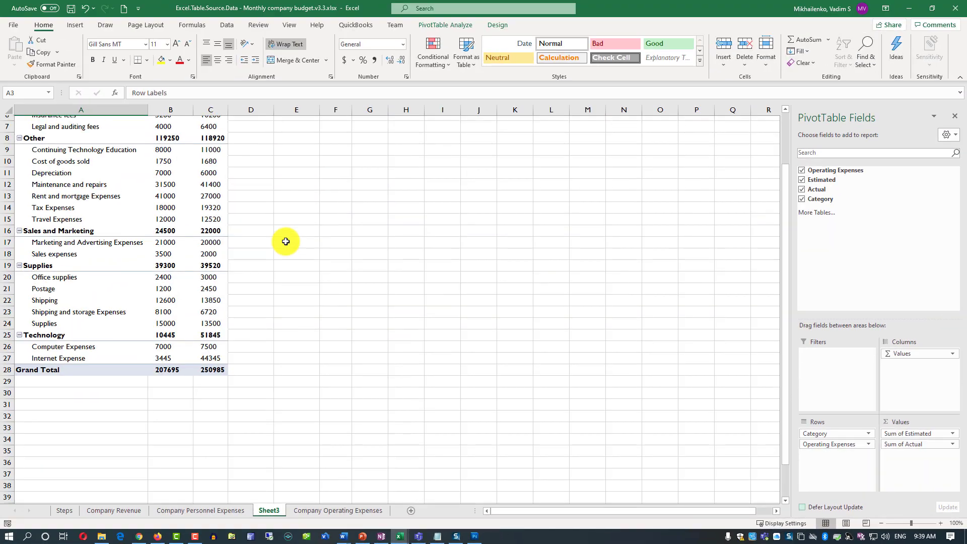
{"action": "scroll", "coordinate": [286, 241], "scroll_direction": "up", "scroll_amount": 2}
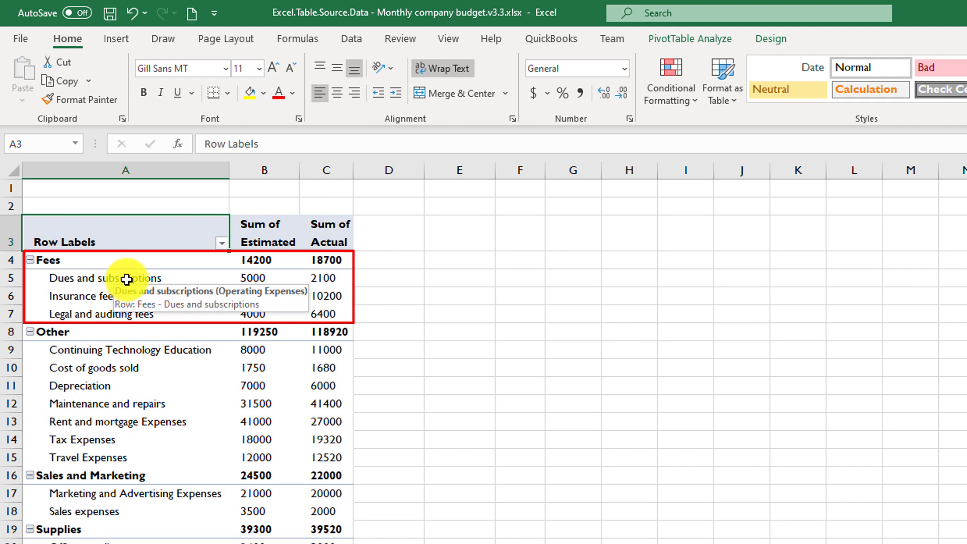
Format the Sum of Estimated and Sum of Actual columns B:C as Accounting dollars.
{"action": "left_click_drag", "start_coordinate": [129, 279], "coordinate": [134, 313]}
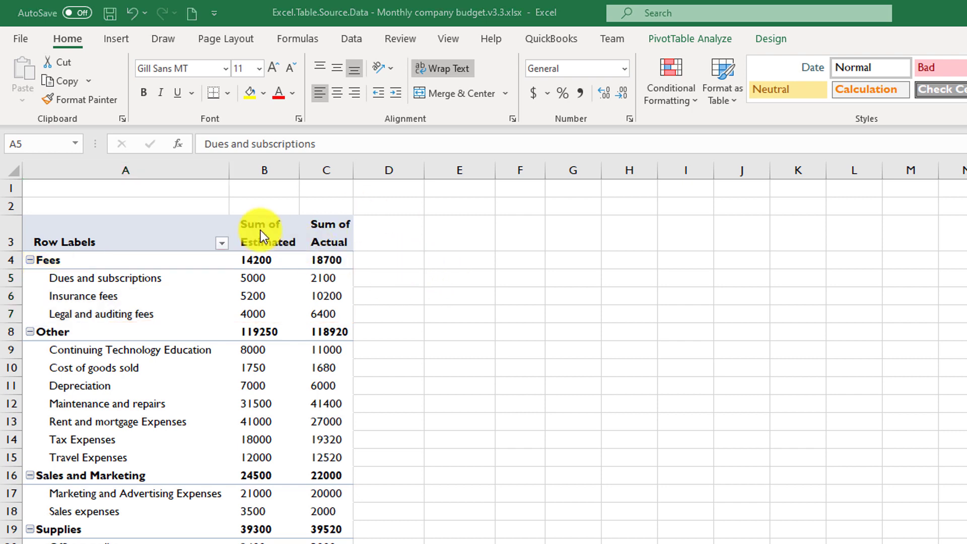
{"action": "left_click", "coordinate": [262, 232]}
{"action": "left_click_drag", "start_coordinate": [262, 233], "coordinate": [327, 543]}
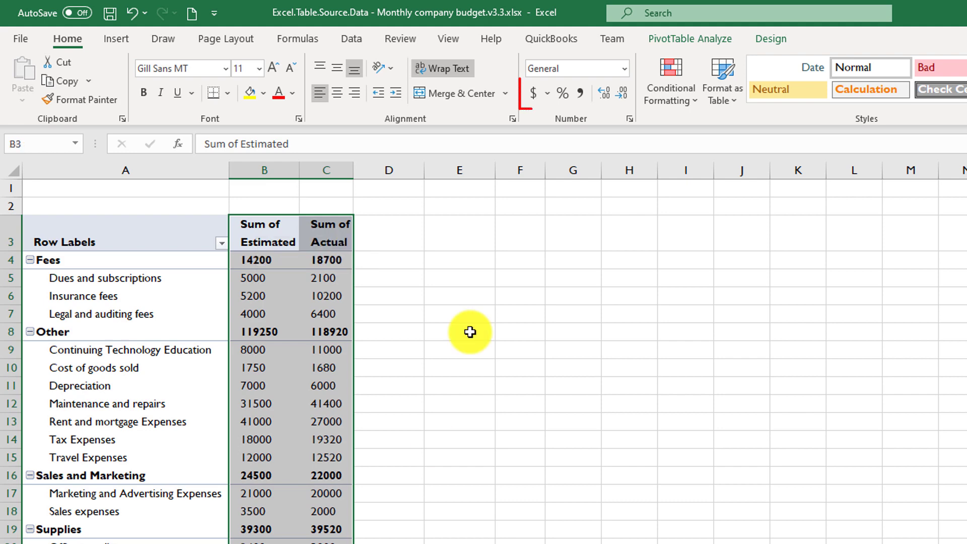
{"action": "left_click", "coordinate": [535, 95]}
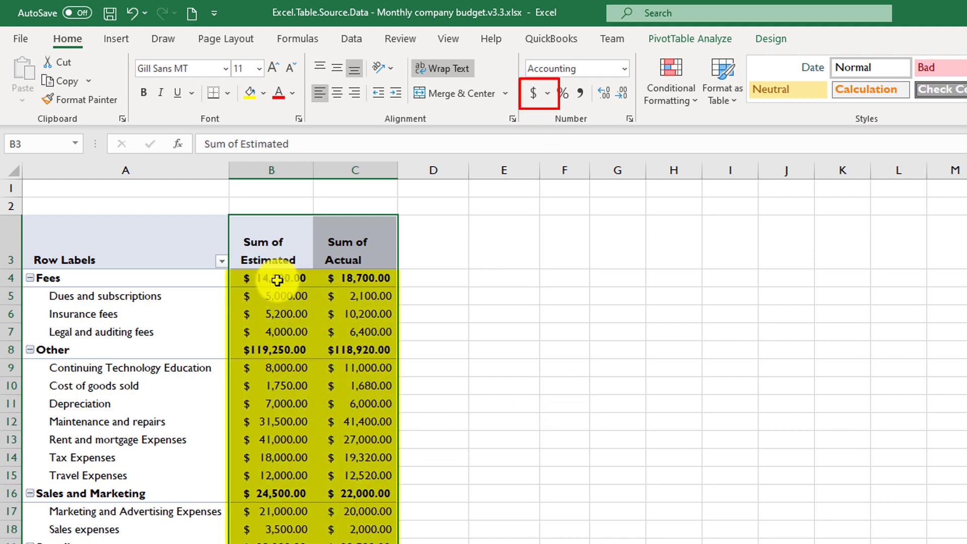
{"action": "mouse_move", "coordinate": [277, 279]}
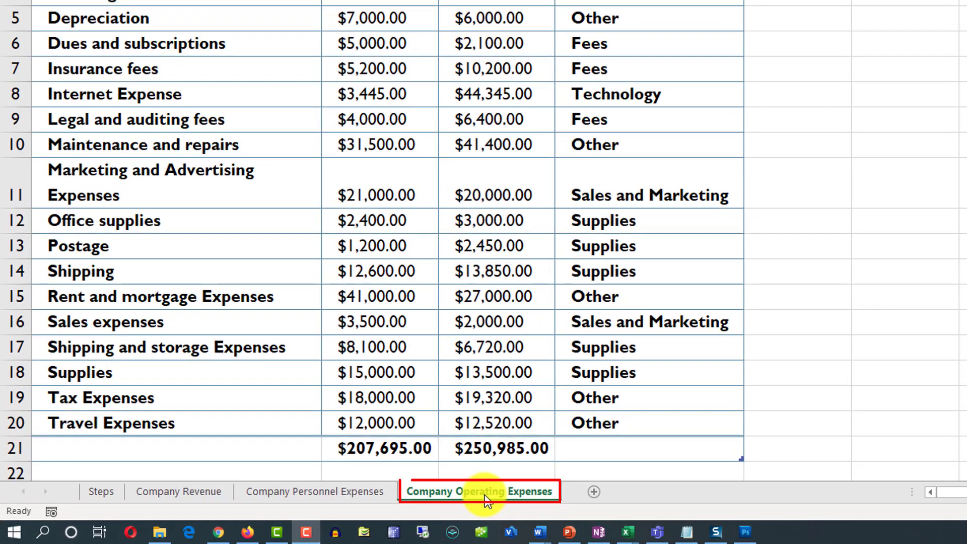
Copy the Company Operating Expenses sheet before the original as Company Operating Expenses (2).
{"action": "right_click", "coordinate": [485, 496]}
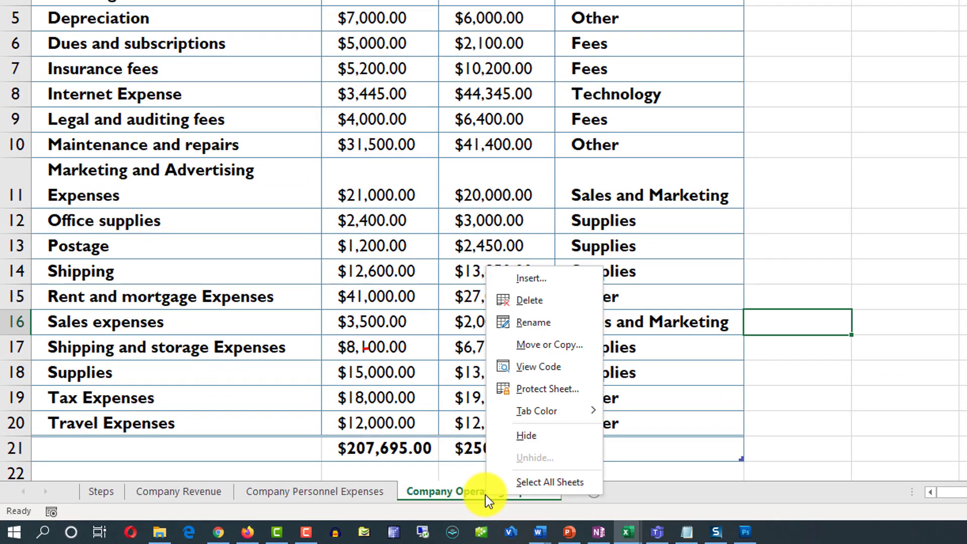
{"action": "left_click", "coordinate": [553, 344]}
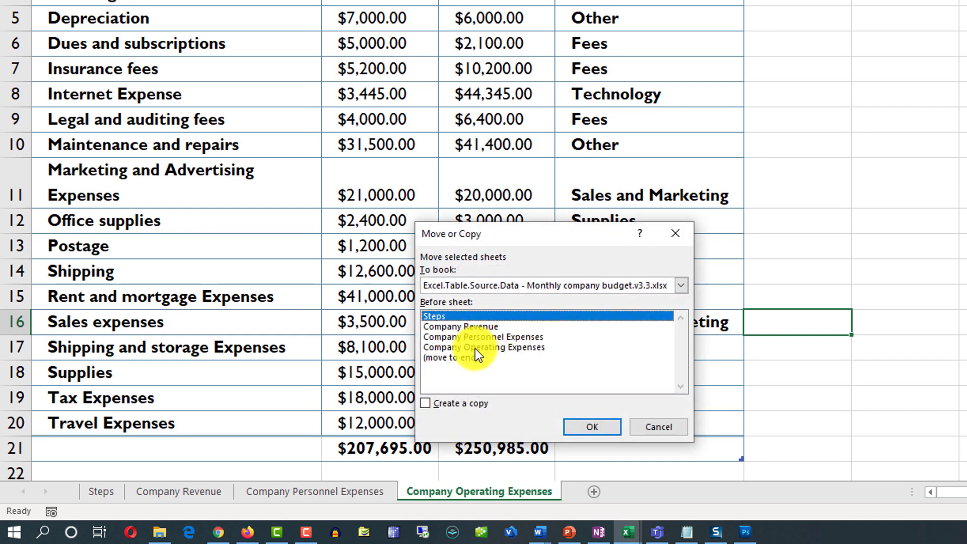
{"action": "left_click", "coordinate": [488, 347]}
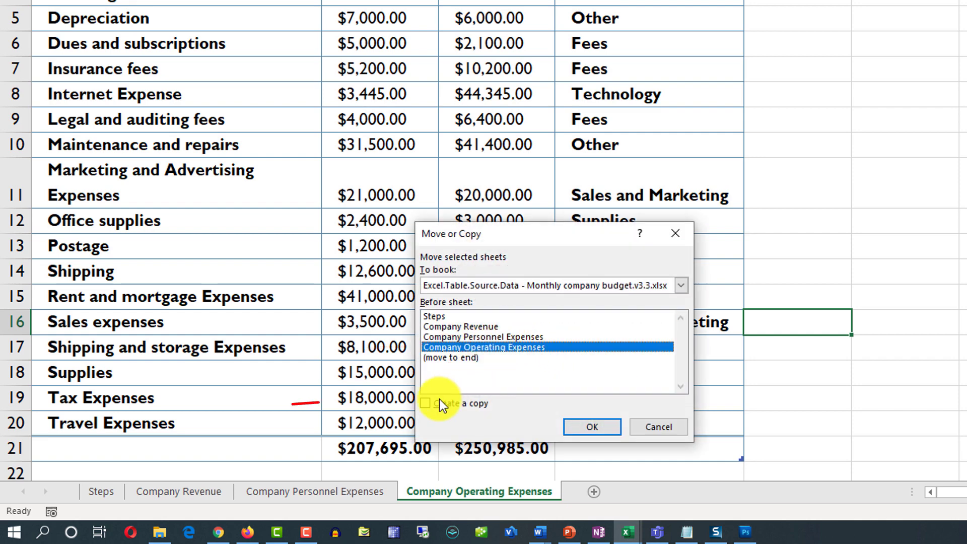
{"action": "left_click", "coordinate": [425, 403]}
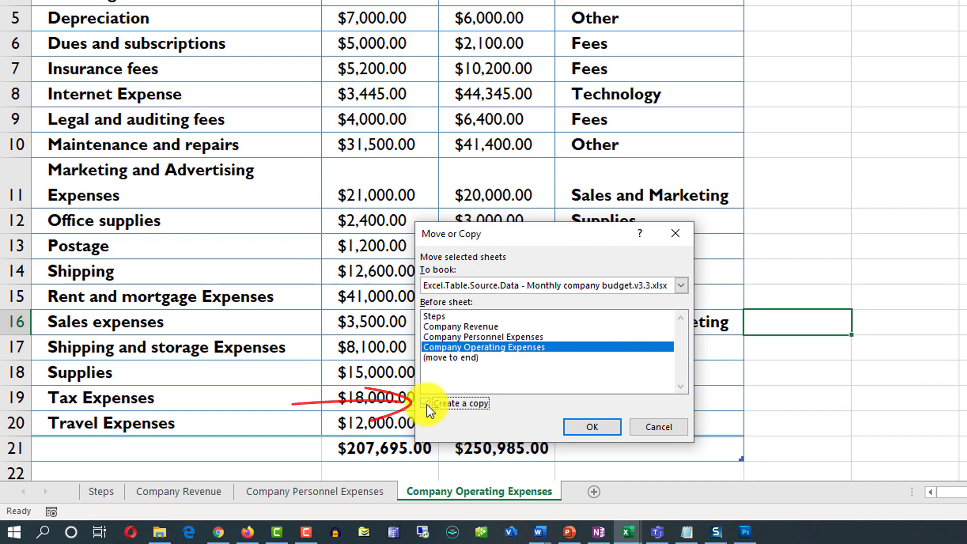
{"action": "left_click", "coordinate": [594, 427]}
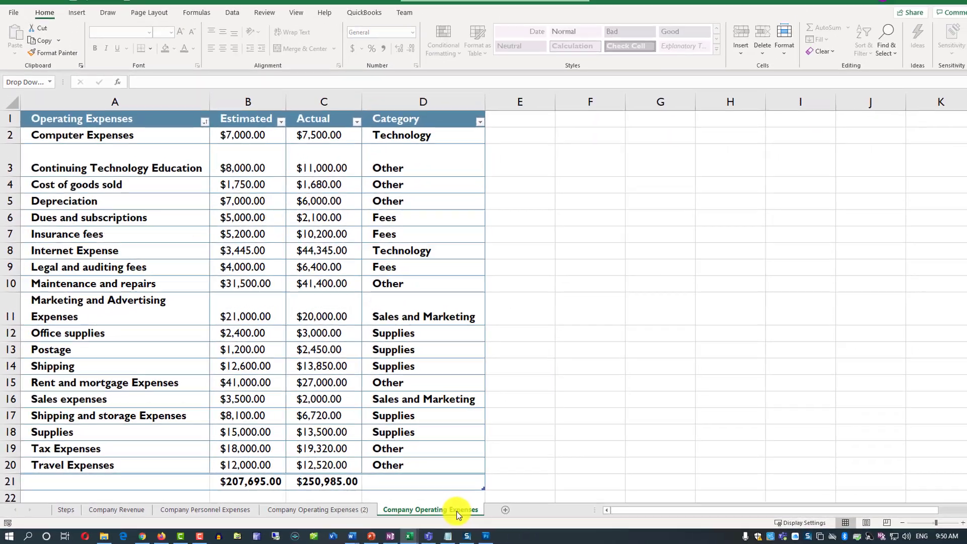
{"action": "left_click", "coordinate": [663, 494]}
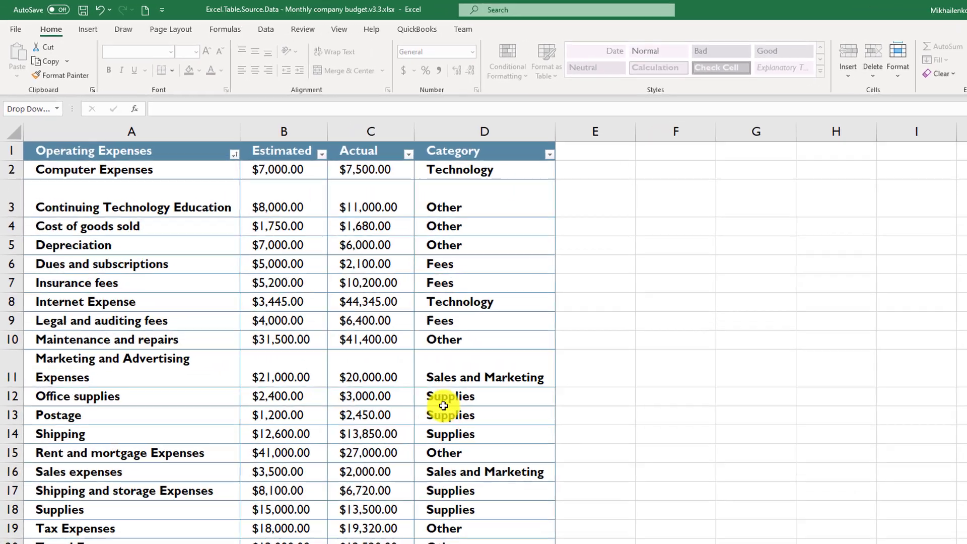
View the original expense table's name in Table Design.
{"action": "left_click", "coordinate": [378, 338]}
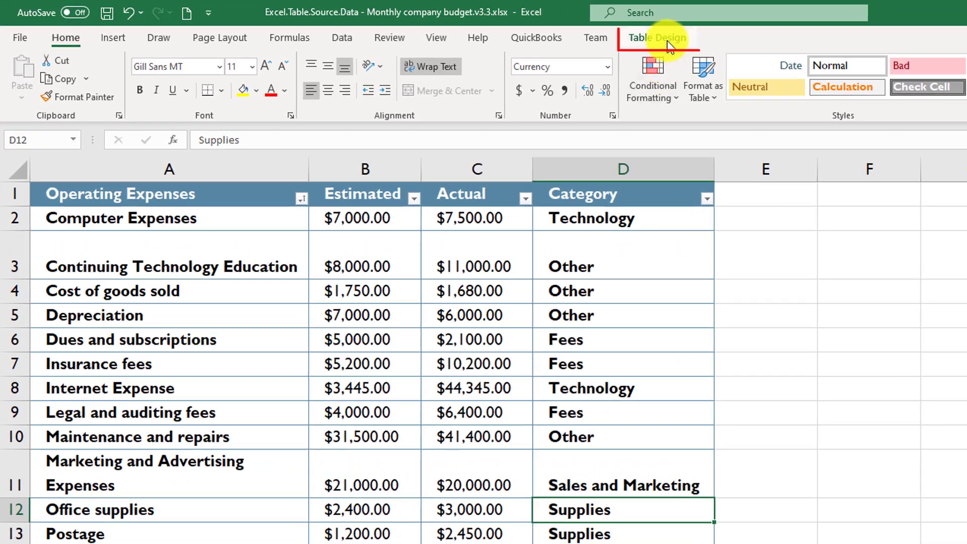
{"action": "left_click", "coordinate": [669, 40]}
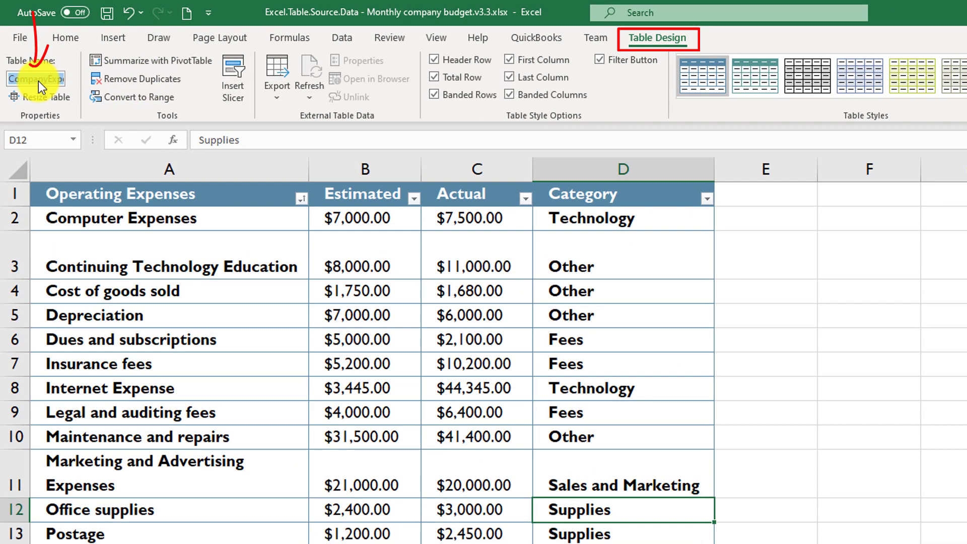
{"action": "left_click_drag", "start_coordinate": [26, 80], "coordinate": [71, 81]}
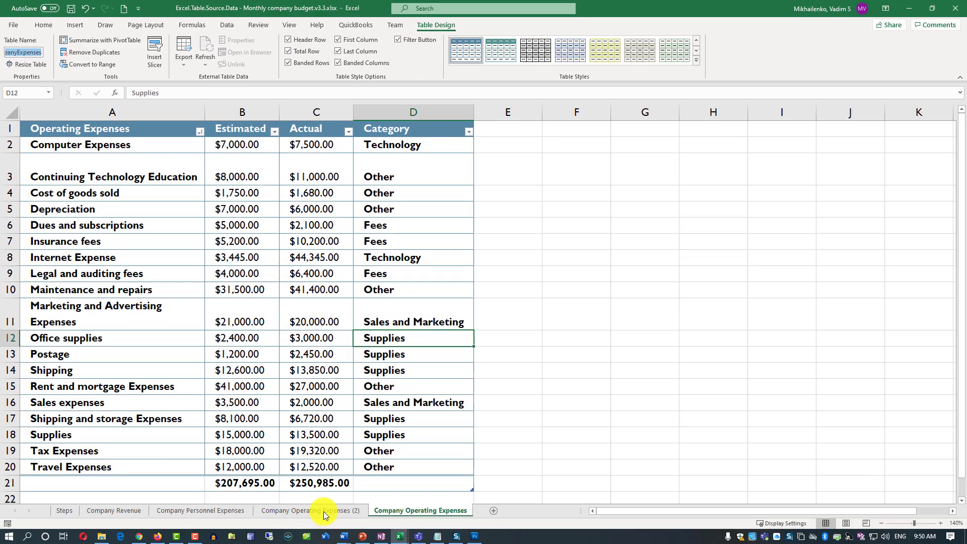
Check the copied sheet's table name, CompanyExpenses4, on Company Operating Expenses (2).
{"action": "left_click", "coordinate": [325, 512]}
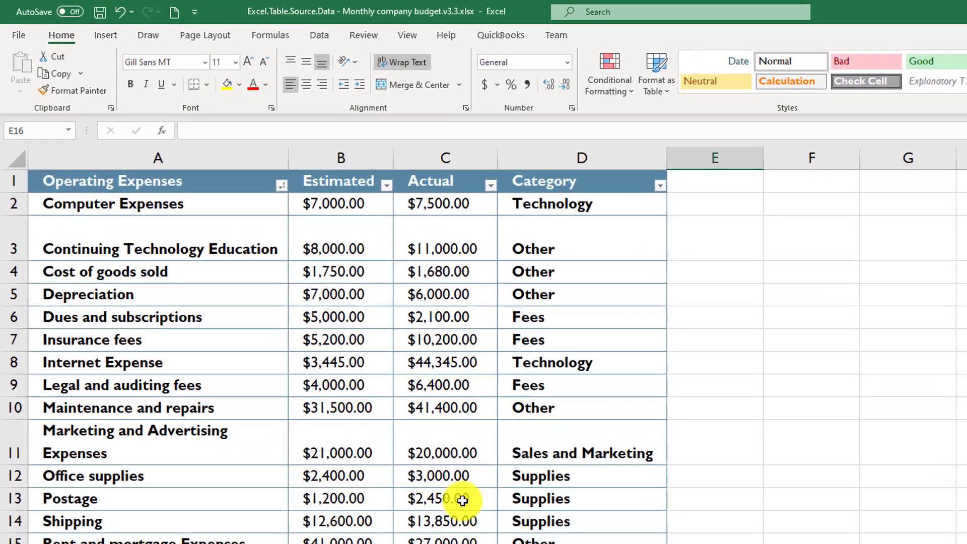
{"action": "left_click", "coordinate": [462, 500]}
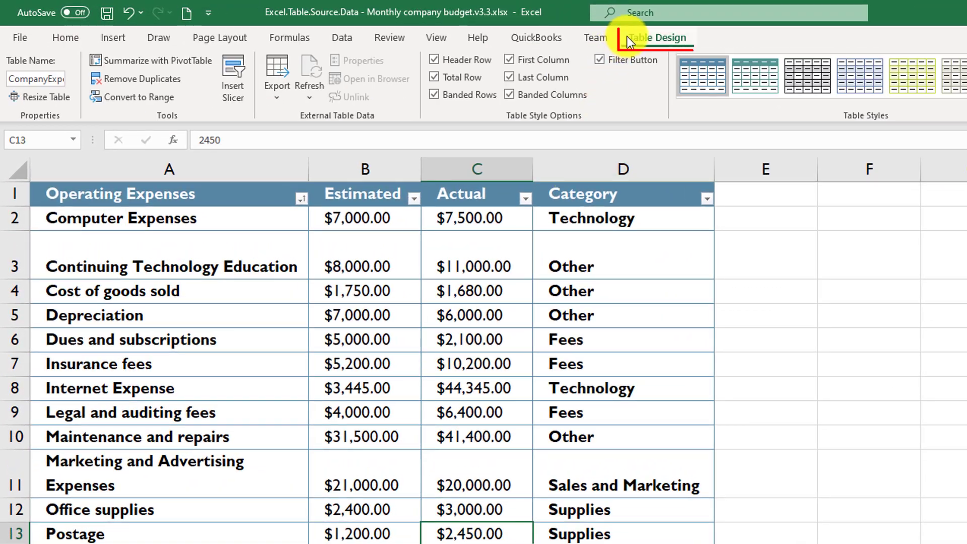
{"action": "left_click_drag", "start_coordinate": [45, 78], "coordinate": [91, 85]}
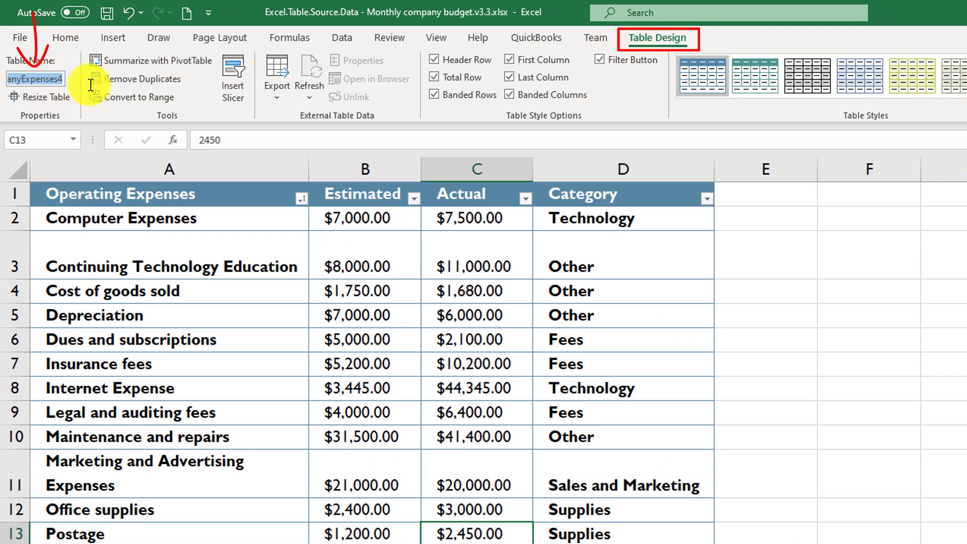
{"action": "left_click", "coordinate": [60, 79]}
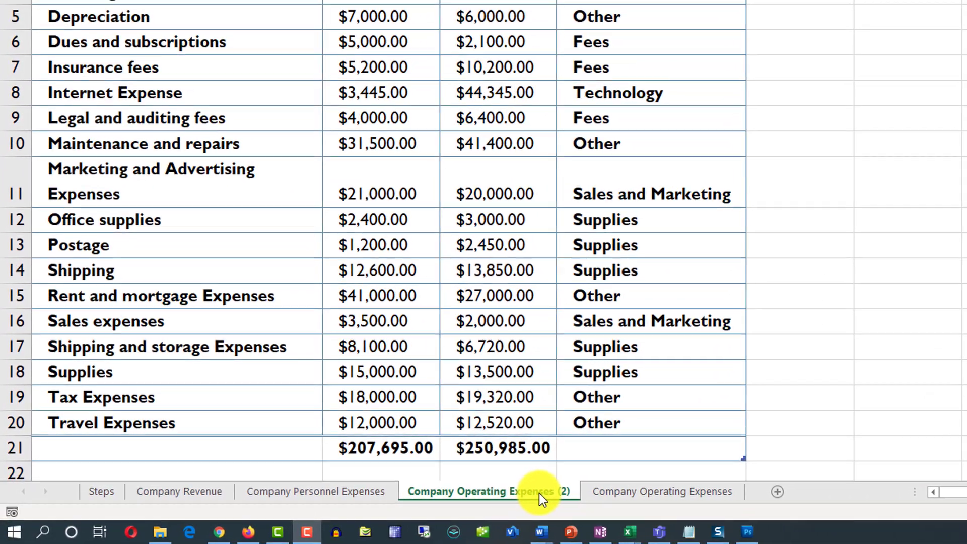
Choose to delete the Company Operating Expenses (2) sheet, bringing up the confirmation.
{"action": "left_click", "coordinate": [541, 494]}
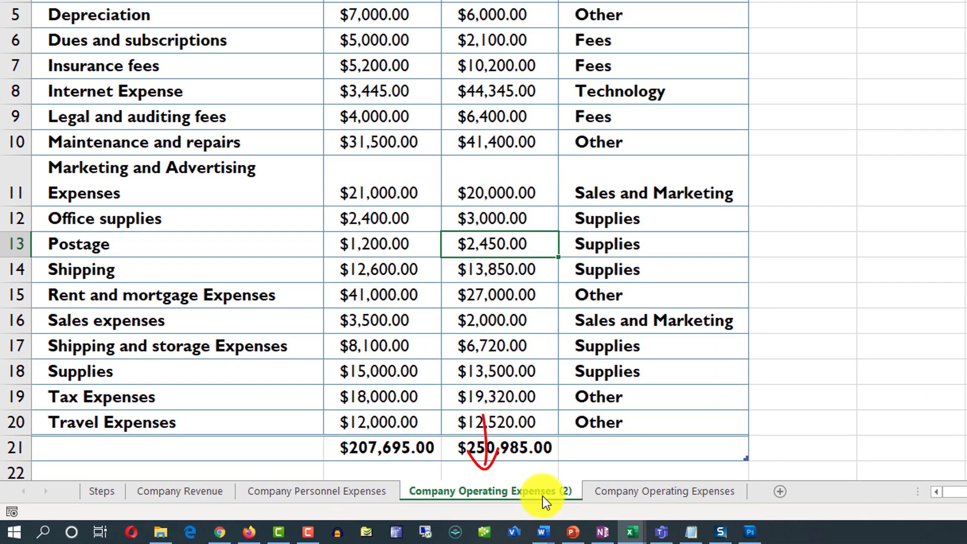
{"action": "right_click", "coordinate": [545, 491]}
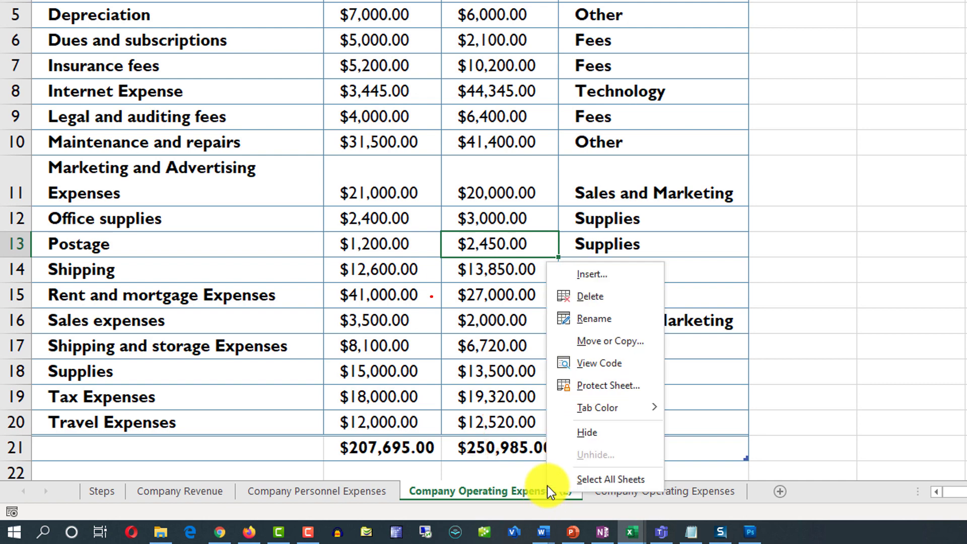
{"action": "left_click", "coordinate": [597, 302]}
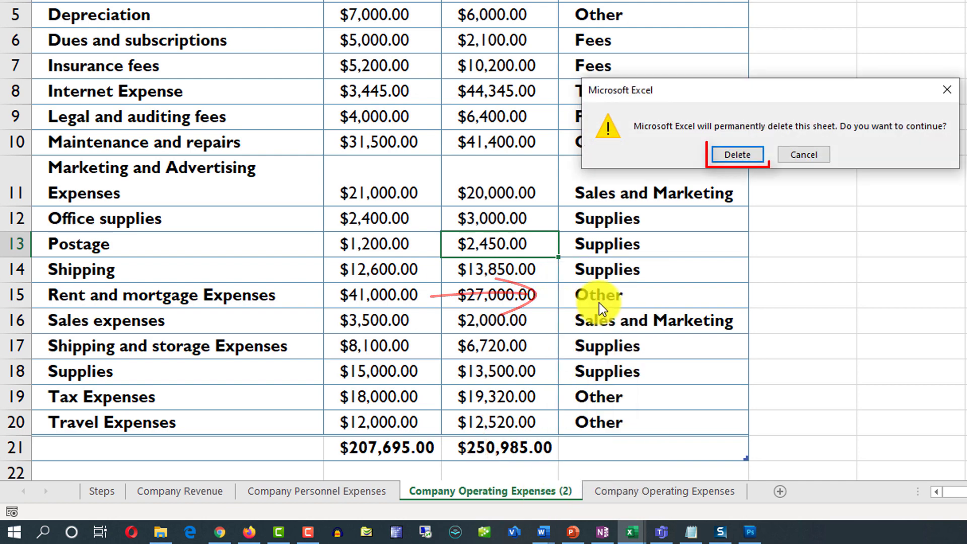